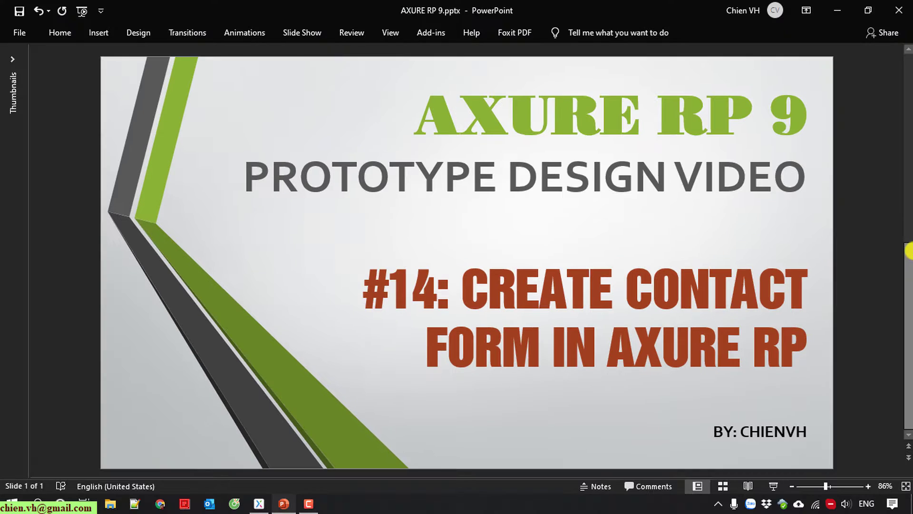
Switch to Axure RP 9, add a new page after Custom Menu and open it for editing.
{"action": "left_click", "coordinate": [835, 7]}
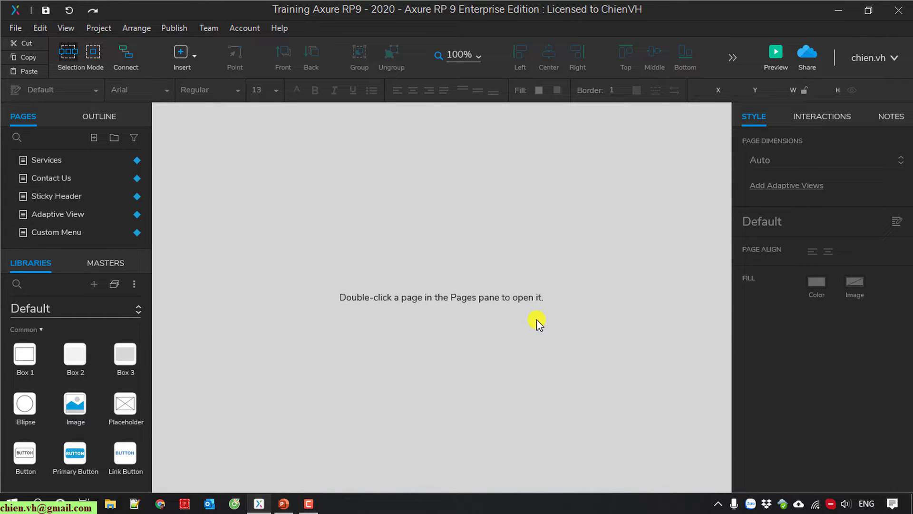
{"action": "left_click_drag", "start_coordinate": [126, 252], "coordinate": [127, 291]}
{"action": "left_click", "coordinate": [94, 137]}
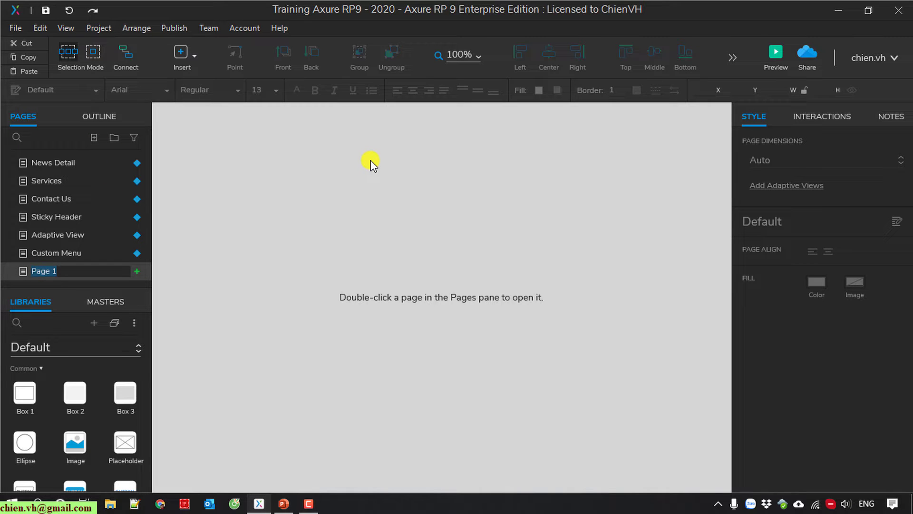
{"action": "key", "text": "Return"}
{"action": "double_click", "coordinate": [91, 269]}
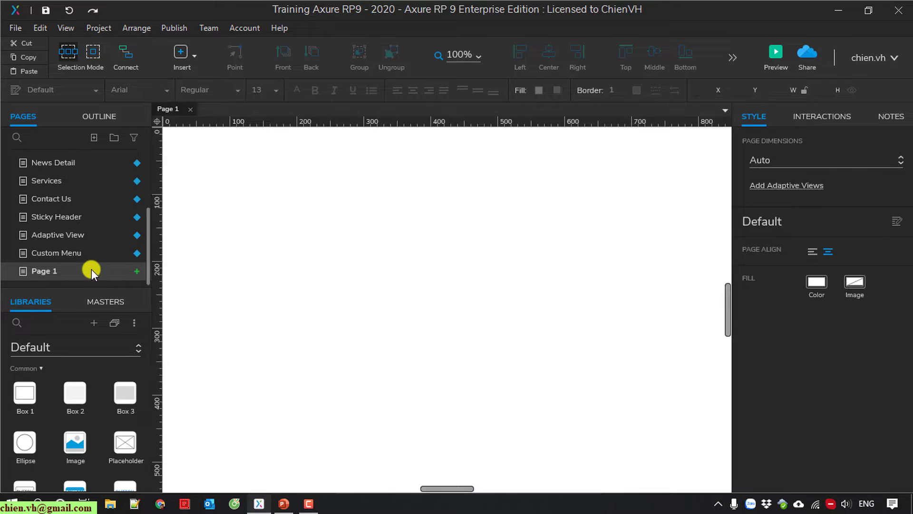
Rename the new page as ContactUs.
{"action": "right_click", "coordinate": [53, 273]}
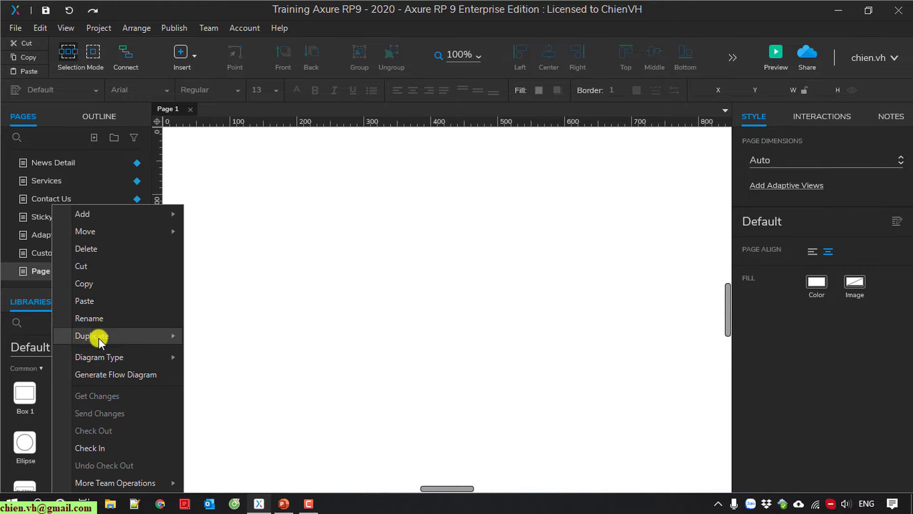
{"action": "left_click", "coordinate": [98, 318]}
{"action": "type", "text": "Contact"}
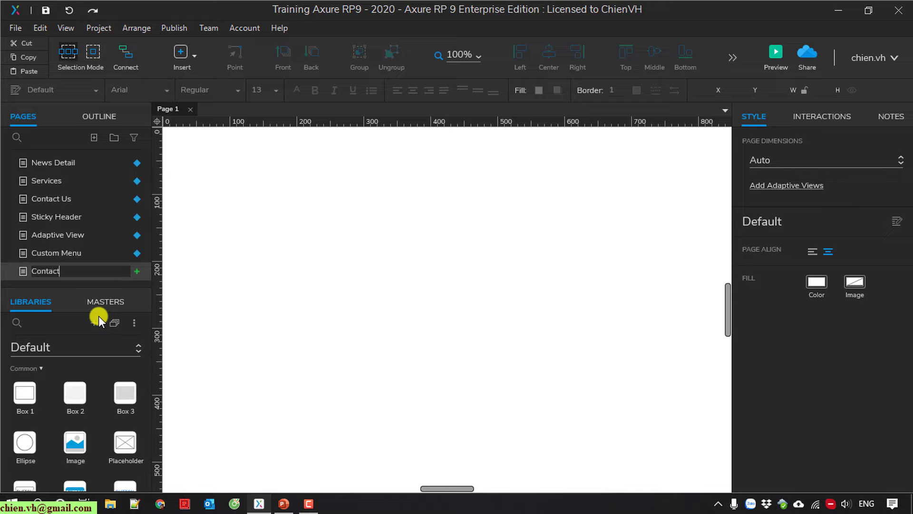
{"action": "type", "text": "Us"}
{"action": "key", "text": "Return"}
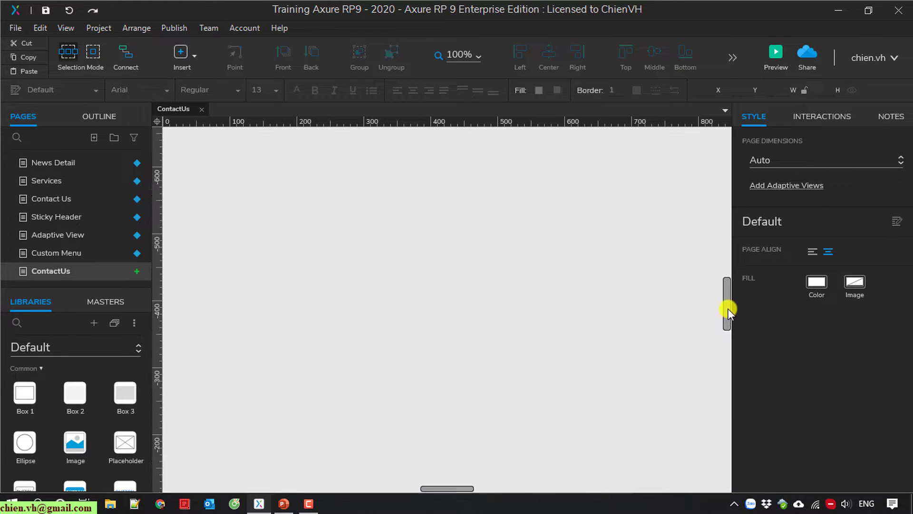
Place a Heading 1 widget near the page's upper-left corner, at about X 43, Y 83.
{"action": "scroll", "coordinate": [728, 321], "scroll_direction": "up", "scroll_amount": 2}
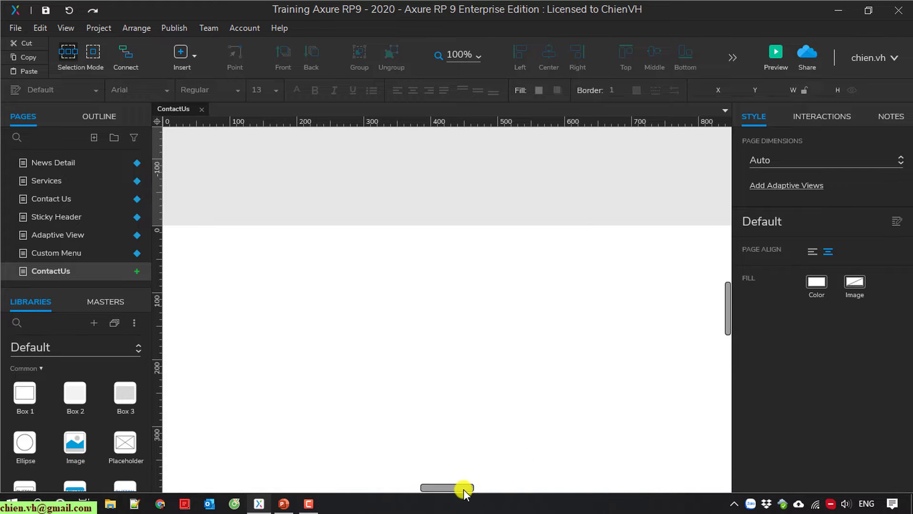
{"action": "scroll", "coordinate": [457, 489], "scroll_direction": "left", "scroll_amount": 4}
{"action": "scroll", "coordinate": [460, 489], "scroll_direction": "right", "scroll_amount": 2}
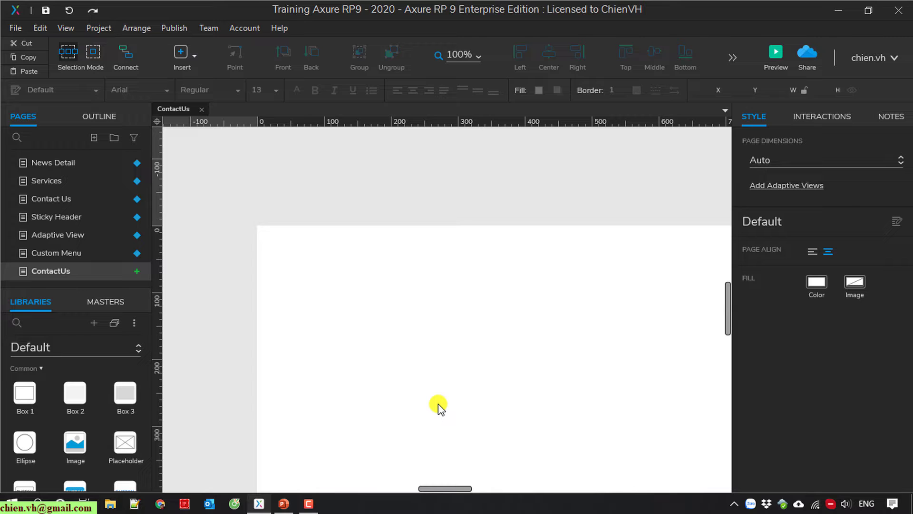
{"action": "scroll", "coordinate": [47, 404], "scroll_direction": "down", "scroll_amount": 3}
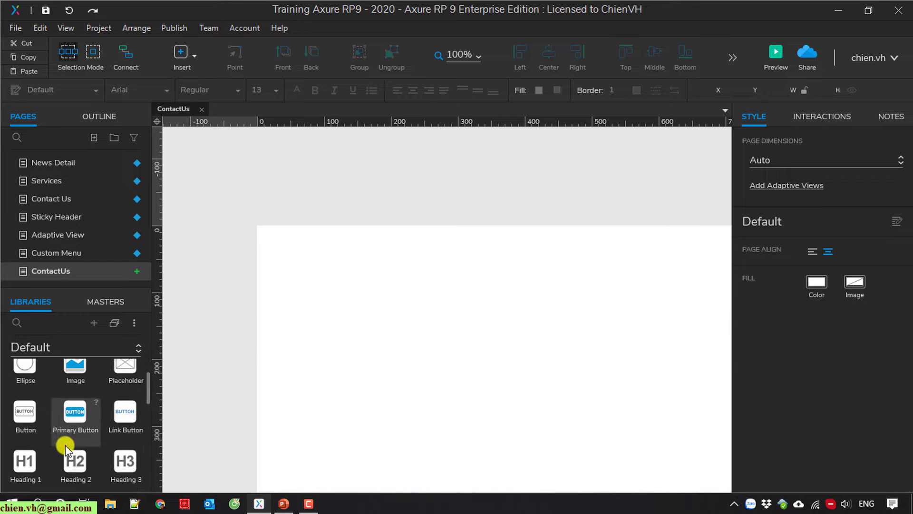
{"action": "left_click_drag", "start_coordinate": [26, 461], "coordinate": [285, 281]}
Replace the heading's text with "Contact Us".
{"action": "double_click", "coordinate": [314, 295]}
{"action": "right_click", "coordinate": [315, 294]}
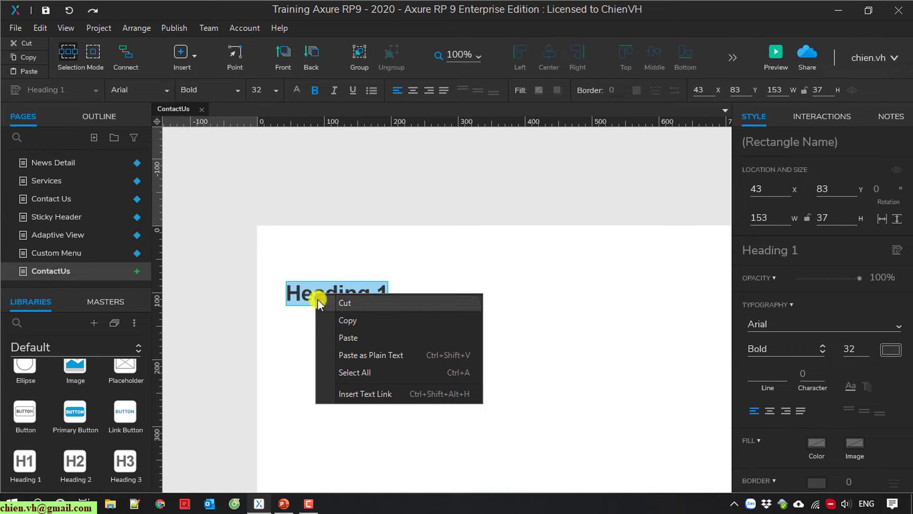
{"action": "key", "text": "Escape"}
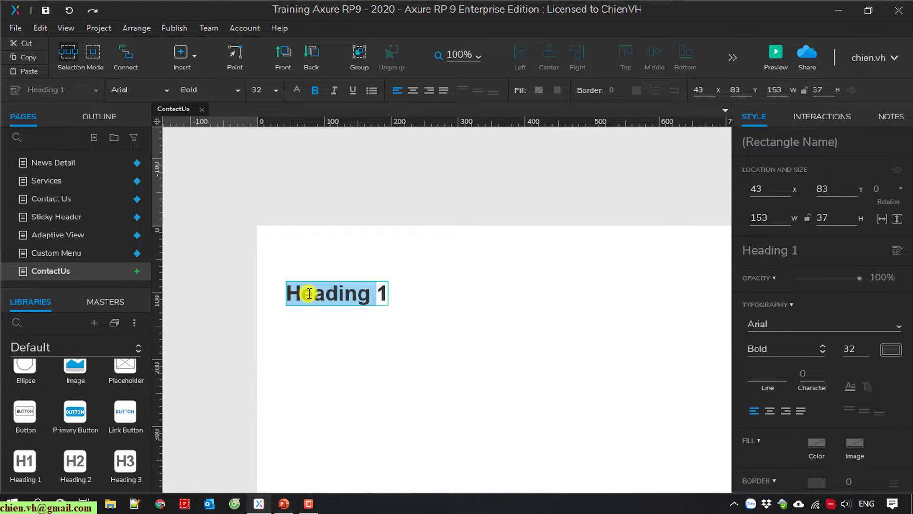
{"action": "key", "text": "Delete"}
{"action": "type", "text": "My"}
{"action": "key", "text": "BackSpace"}
{"action": "key", "text": "BackSpace"}
{"action": "type", "text": "Contact Us"}
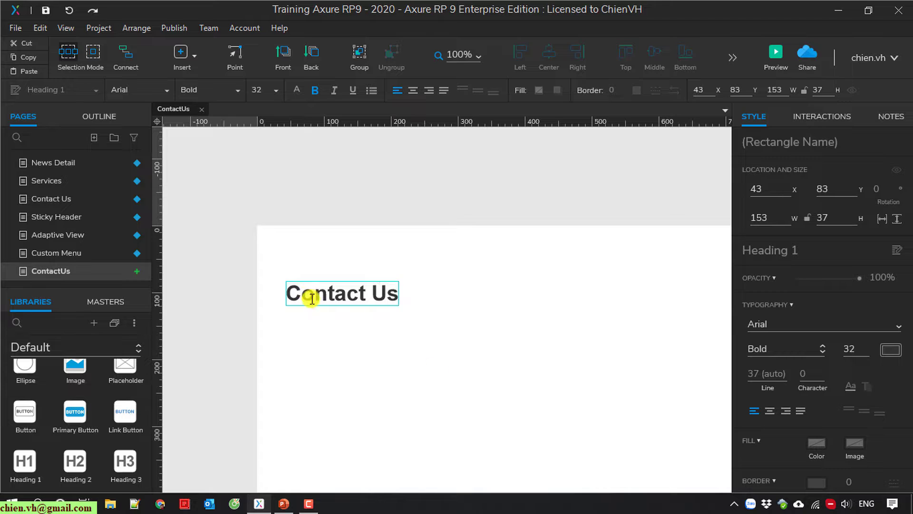
{"action": "left_click", "coordinate": [515, 409]}
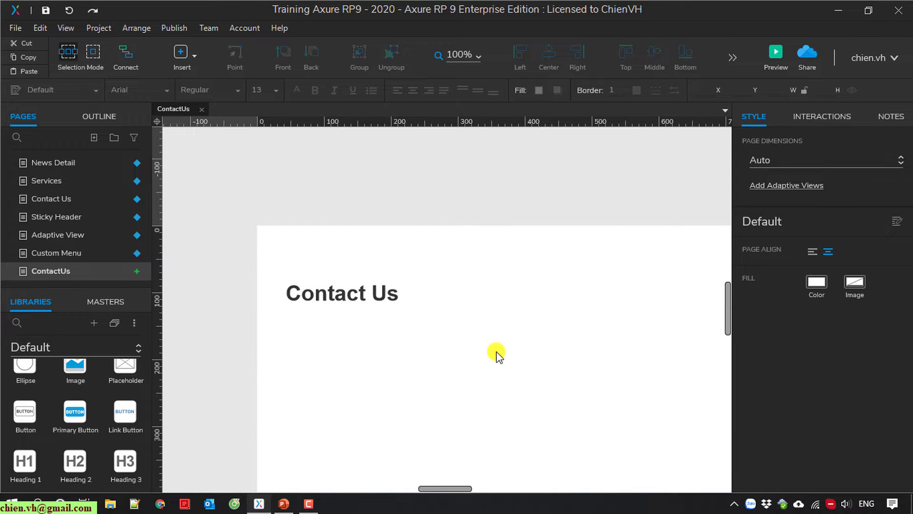
Place five Label widgets in a column below the heading at X 43, at about Y 182, 239, 291, 345 and 406.
{"action": "scroll", "coordinate": [493, 346], "scroll_direction": "down", "scroll_amount": 2}
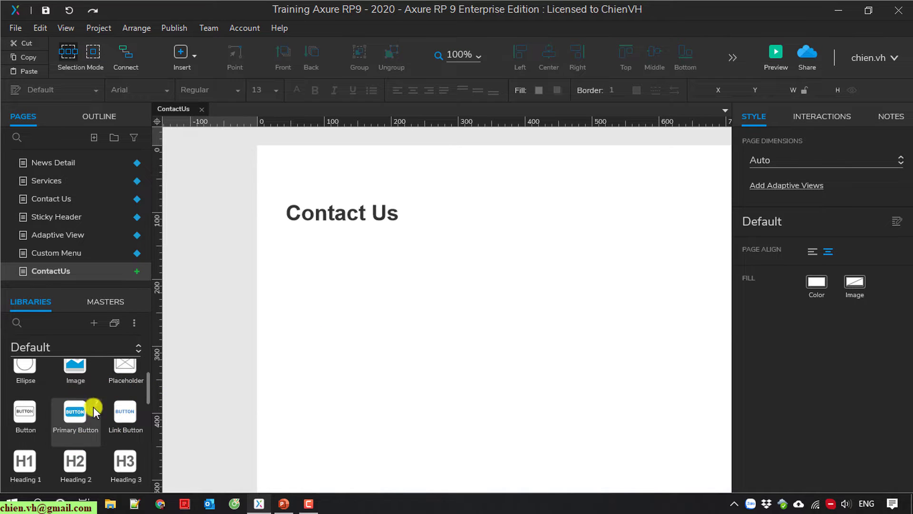
{"action": "scroll", "coordinate": [51, 438], "scroll_direction": "down", "scroll_amount": 3}
{"action": "left_click_drag", "start_coordinate": [26, 430], "coordinate": [288, 271]}
{"action": "left_click", "coordinate": [312, 320]}
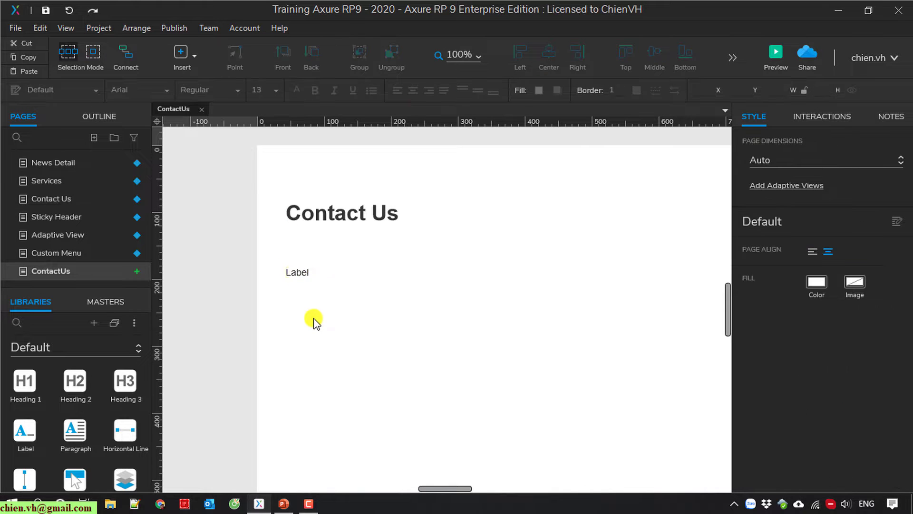
{"action": "left_click_drag", "start_coordinate": [43, 445], "coordinate": [290, 347]}
{"action": "left_click_drag", "start_coordinate": [46, 427], "coordinate": [289, 378]}
{"action": "left_click_drag", "start_coordinate": [25, 433], "coordinate": [287, 421]}
Set the text of the first three labels to "Name:", "Email:" and "Address:" from top to bottom.
{"action": "double_click", "coordinate": [295, 272]}
{"action": "type", "text": "Name:"}
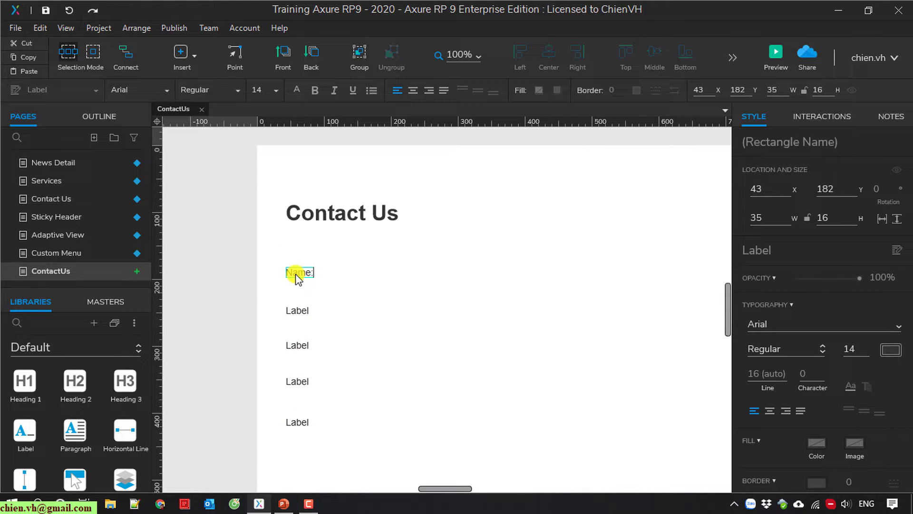
{"action": "left_click", "coordinate": [298, 312]}
{"action": "double_click", "coordinate": [296, 313]}
{"action": "type", "text": "Email:"}
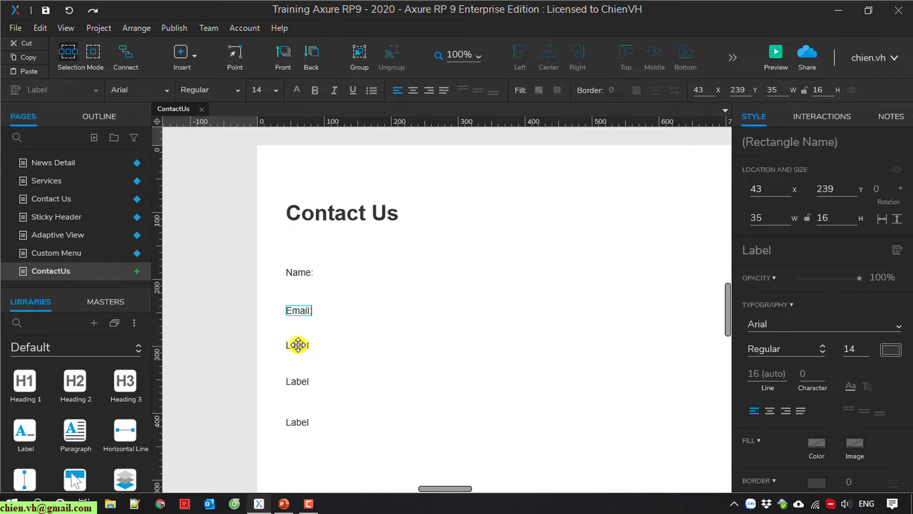
{"action": "double_click", "coordinate": [299, 345]}
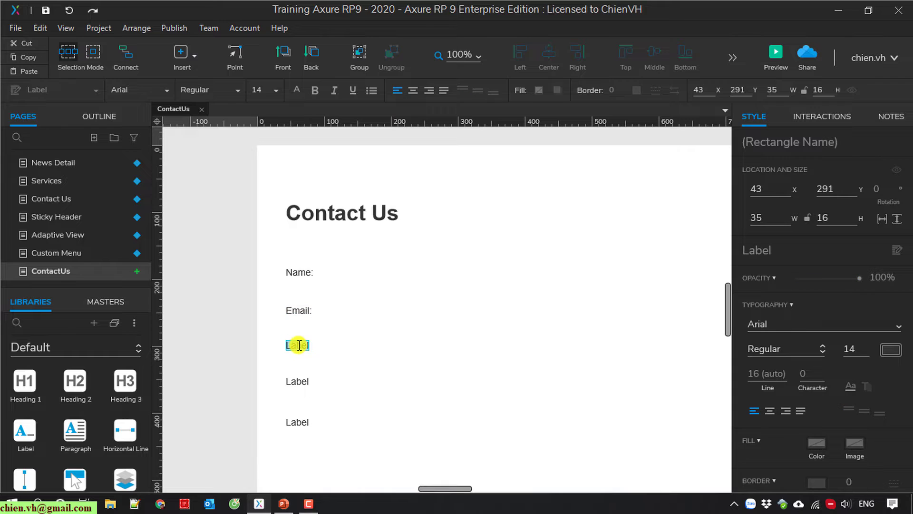
{"action": "type", "text": "Address:"}
{"action": "key", "text": "Escape"}
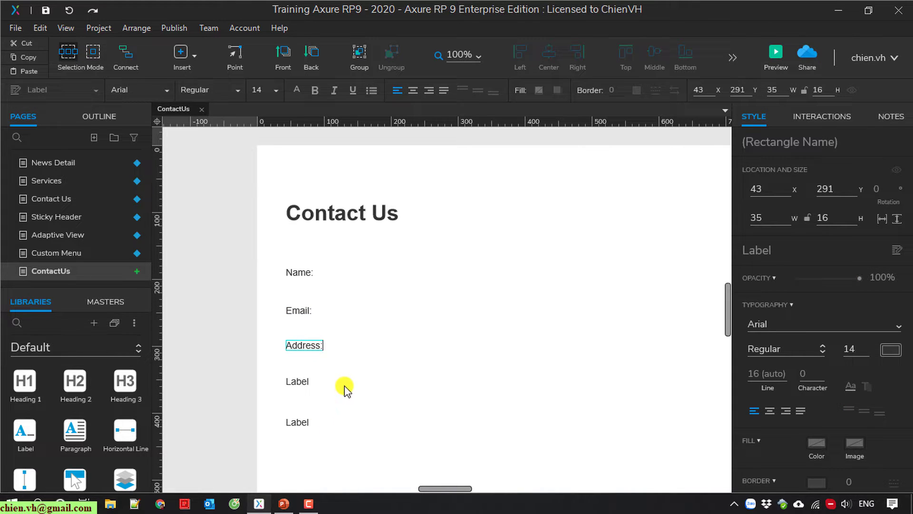
Set the text of the fourth label to "Sex:" and the fifth label to "Question:".
{"action": "double_click", "coordinate": [302, 383]}
{"action": "type", "text": "Sex"}
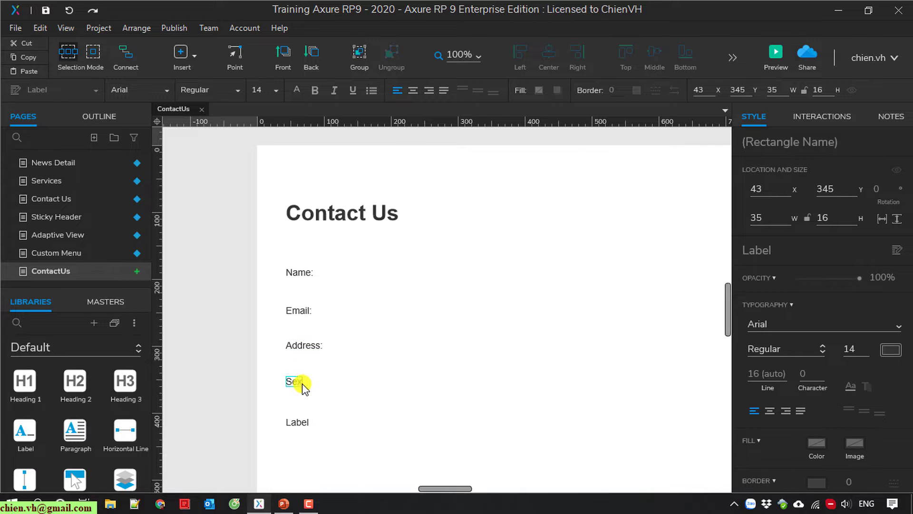
{"action": "type", "text": ":"}
{"action": "left_click", "coordinate": [299, 422]}
{"action": "left_click", "coordinate": [299, 424]}
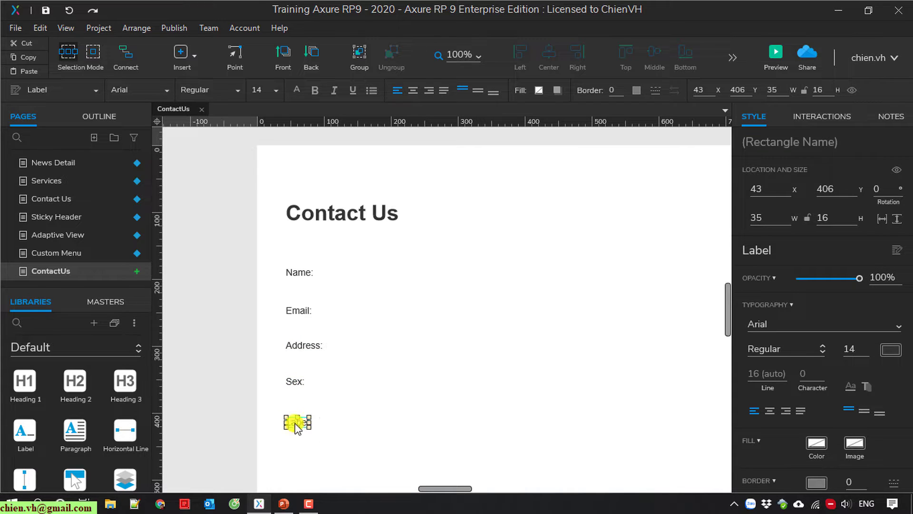
{"action": "double_click", "coordinate": [296, 423]}
{"action": "type", "text": "Question"}
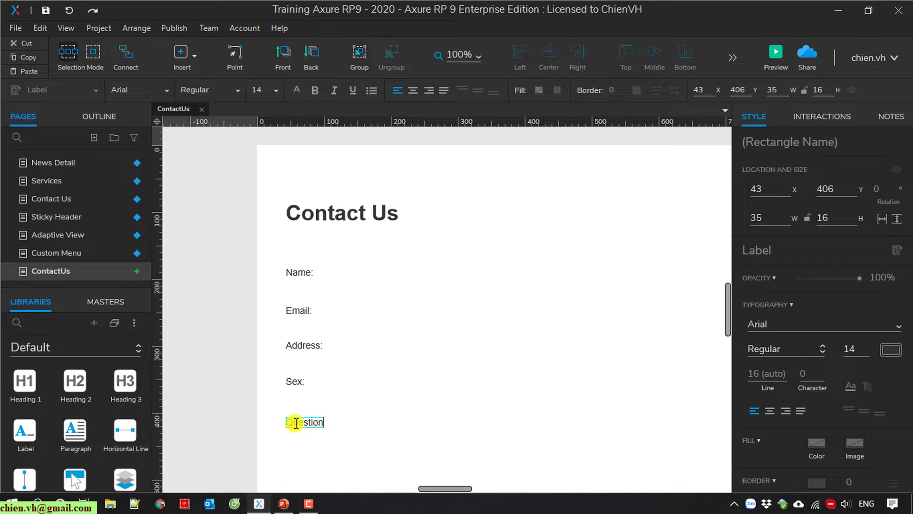
{"action": "type", "text": ":"}
{"action": "left_click", "coordinate": [518, 428]}
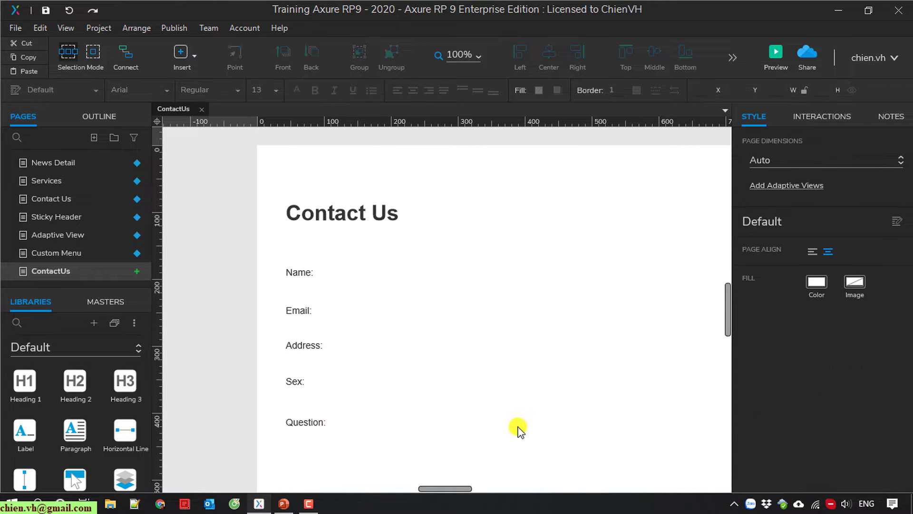
Add a sixth Label widget below "Question:" at about X 43, Y 460 with the text "Department:".
{"action": "scroll", "coordinate": [517, 428], "scroll_direction": "down", "scroll_amount": 3}
{"action": "left_click_drag", "start_coordinate": [21, 435], "coordinate": [295, 379]}
{"action": "type", "text": "D"}
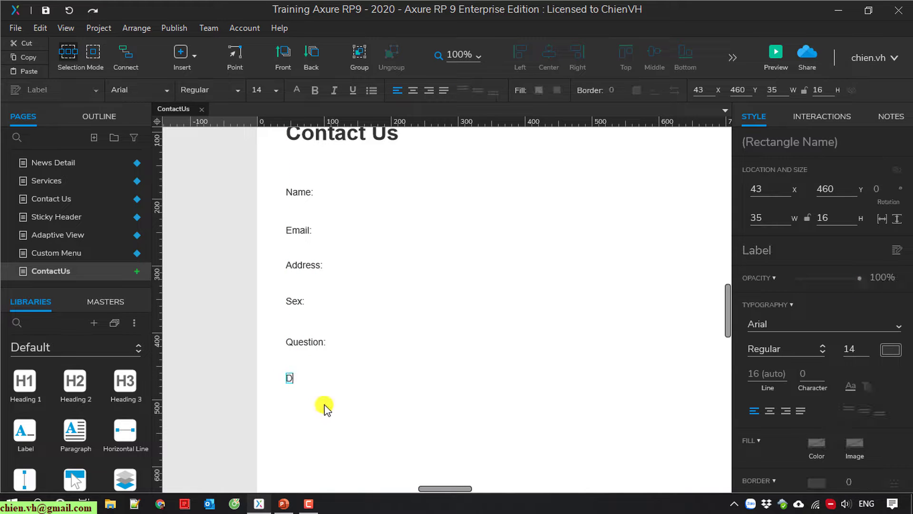
{"action": "type", "text": "epartment:"}
{"action": "left_click", "coordinate": [343, 422]}
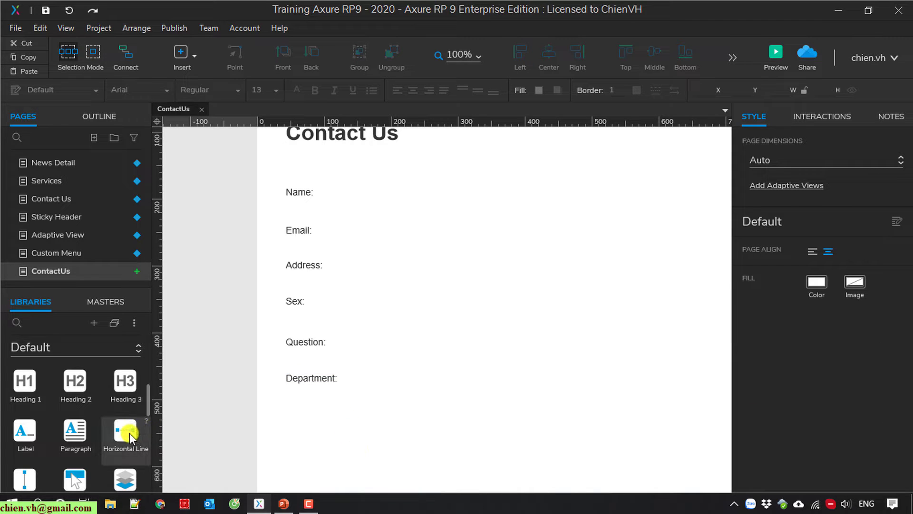
Search the widget library for "check" and place a Checkbox below the Department label at about X 43, Y 507.
{"action": "scroll", "coordinate": [108, 449], "scroll_direction": "down", "scroll_amount": 2}
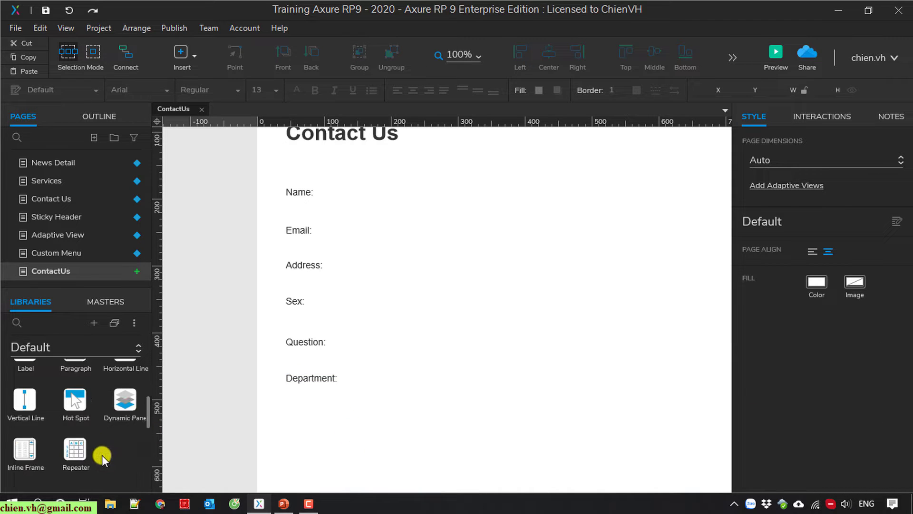
{"action": "scroll", "coordinate": [102, 453], "scroll_direction": "up", "scroll_amount": 3}
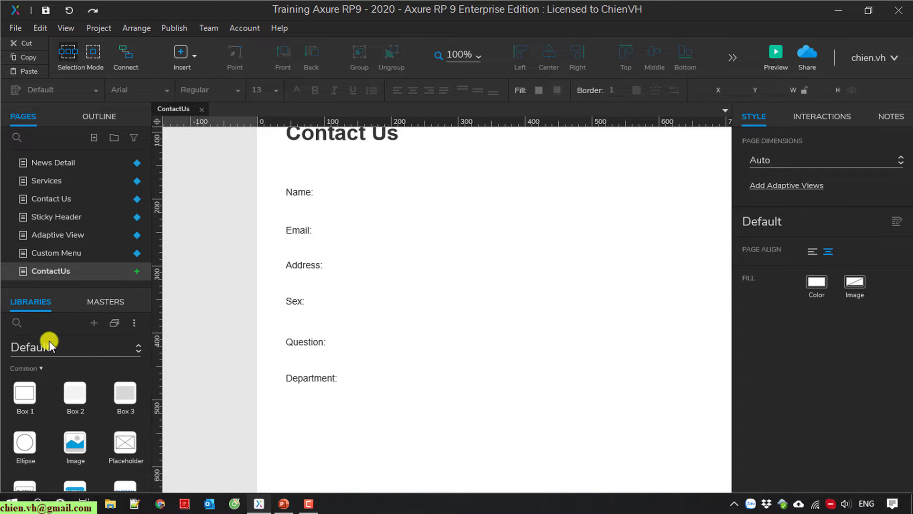
{"action": "left_click", "coordinate": [16, 324]}
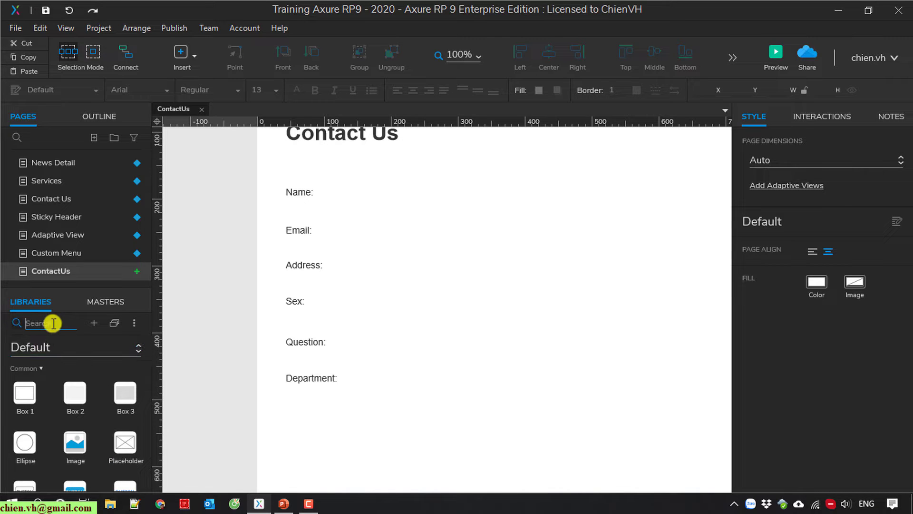
{"action": "type", "text": "check"}
{"action": "left_click_drag", "start_coordinate": [31, 395], "coordinate": [286, 408]}
Set the checkbox text to "I agree with the term & condition" and widen the checkbox so the text fits on one line.
{"action": "double_click", "coordinate": [310, 408]}
{"action": "left_click", "coordinate": [349, 408]}
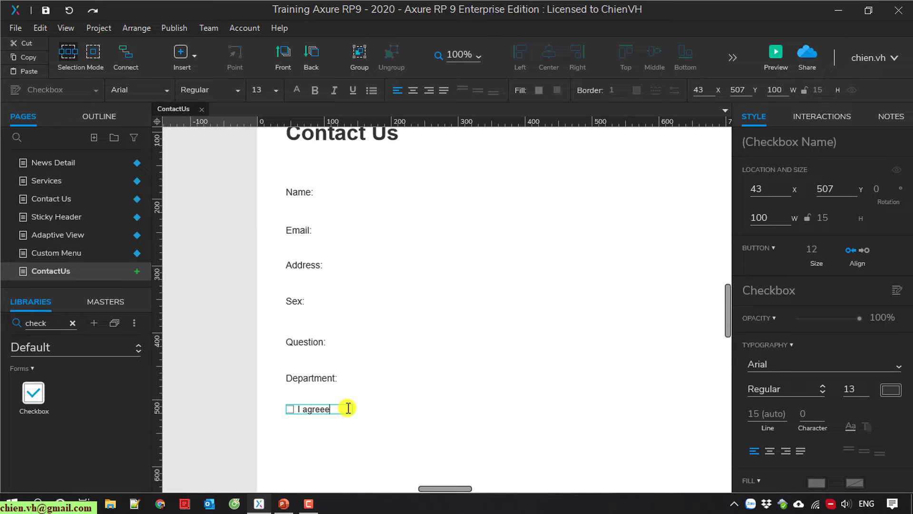
{"action": "type", "text": "the"}
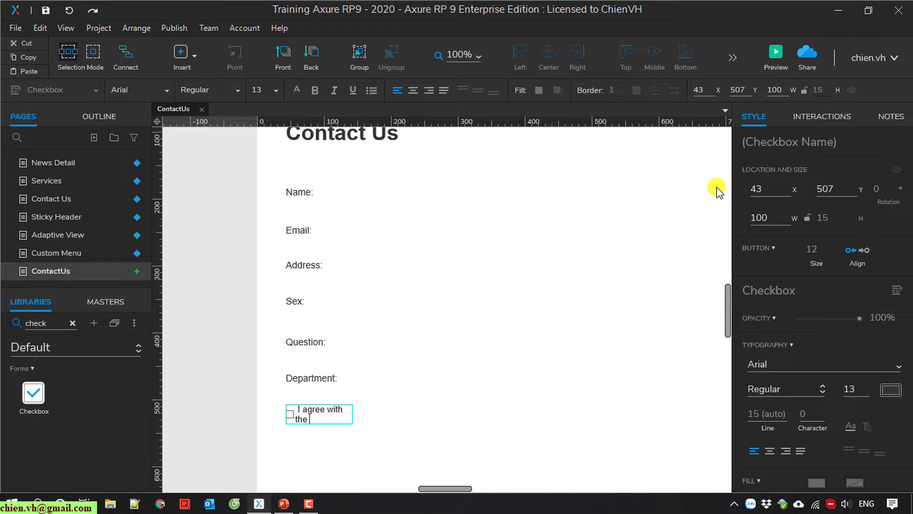
{"action": "type", "text": " term & condition"}
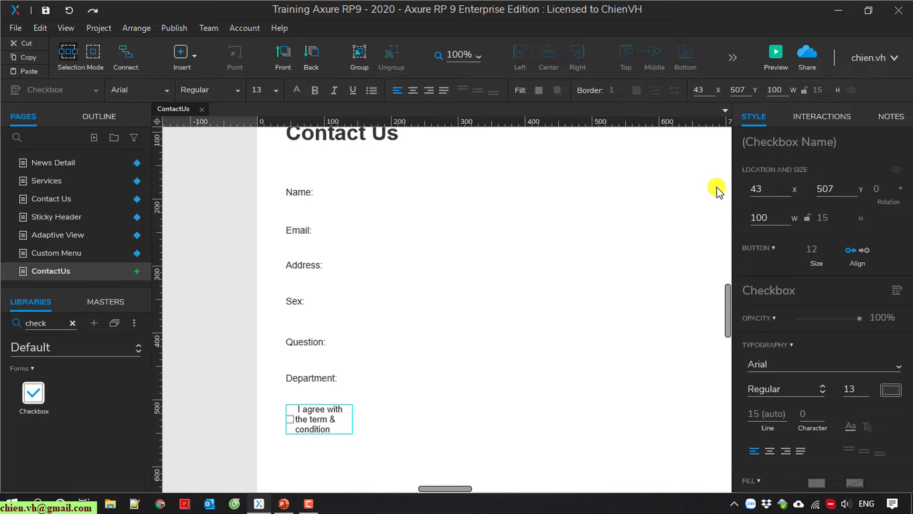
{"action": "left_click", "coordinate": [440, 423]}
{"action": "left_click", "coordinate": [351, 427]}
{"action": "left_click_drag", "start_coordinate": [352, 419], "coordinate": [526, 432]}
{"action": "left_click", "coordinate": [522, 433]}
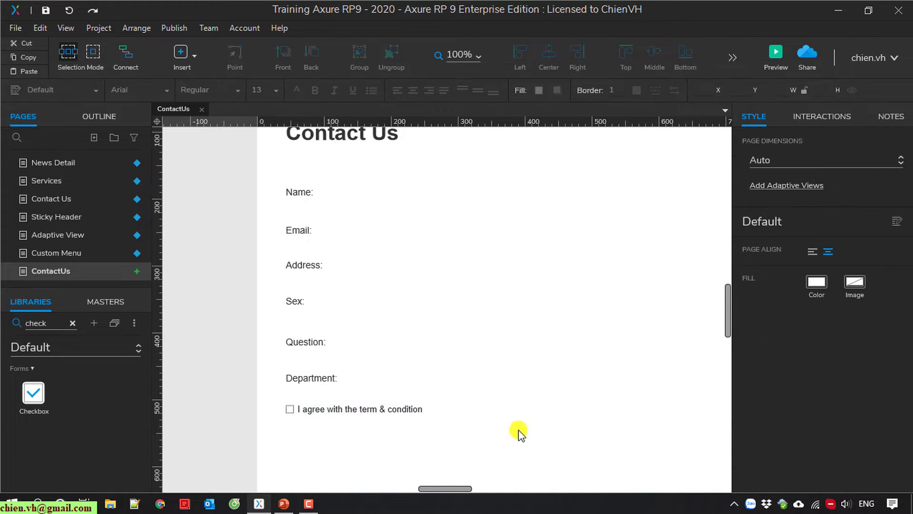
Clear the library search, place a Button widget below the checkbox at about X 58, Y 565 and label it "SUBMIT".
{"action": "scroll", "coordinate": [515, 421], "scroll_direction": "down", "scroll_amount": 3}
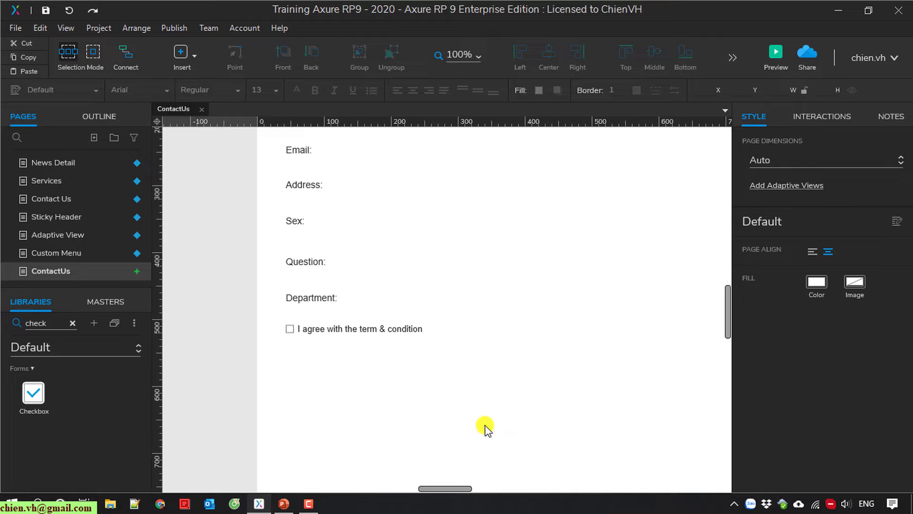
{"action": "left_click", "coordinate": [73, 323]}
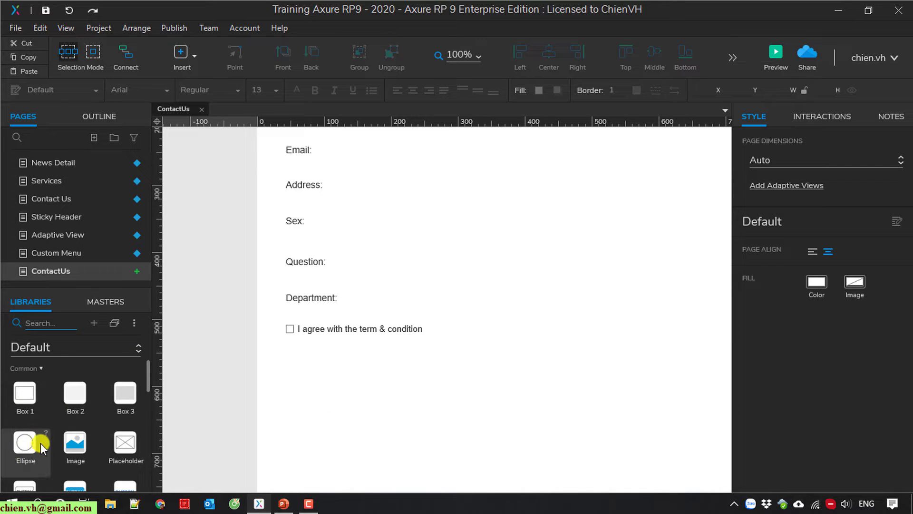
{"action": "scroll", "coordinate": [41, 445], "scroll_direction": "down", "scroll_amount": 2}
{"action": "left_click_drag", "start_coordinate": [24, 411], "coordinate": [296, 367]}
{"action": "double_click", "coordinate": [325, 374]}
{"action": "type", "text": "SUBMIT"}
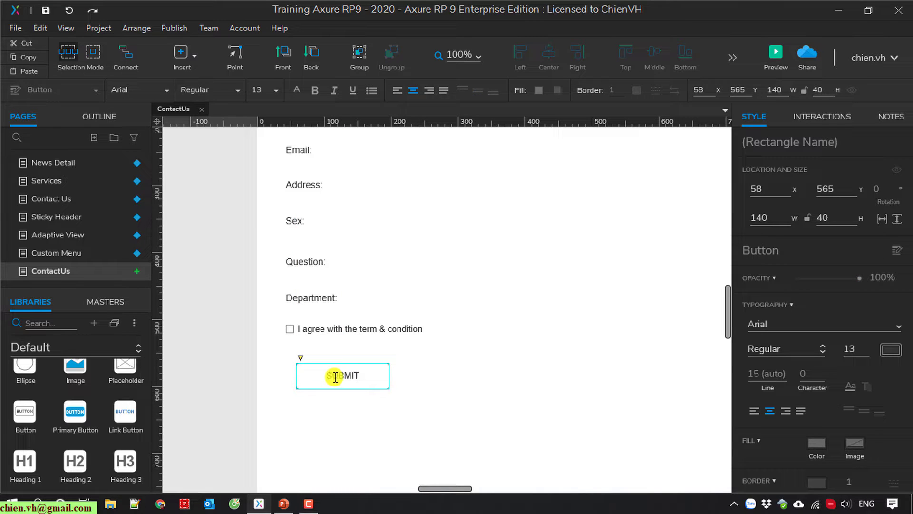
Enlarge the widget library area by shrinking the page list above it, and bring the Forms widgets into view.
{"action": "left_click", "coordinate": [457, 363]}
{"action": "scroll", "coordinate": [456, 363], "scroll_direction": "up", "scroll_amount": 3}
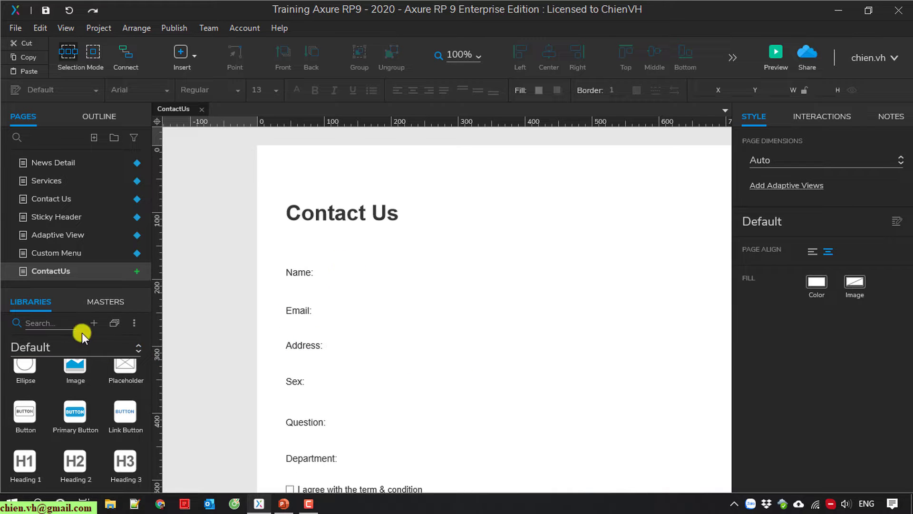
{"action": "scroll", "coordinate": [109, 455], "scroll_direction": "up", "scroll_amount": 3}
{"action": "scroll", "coordinate": [92, 450], "scroll_direction": "down", "scroll_amount": 3}
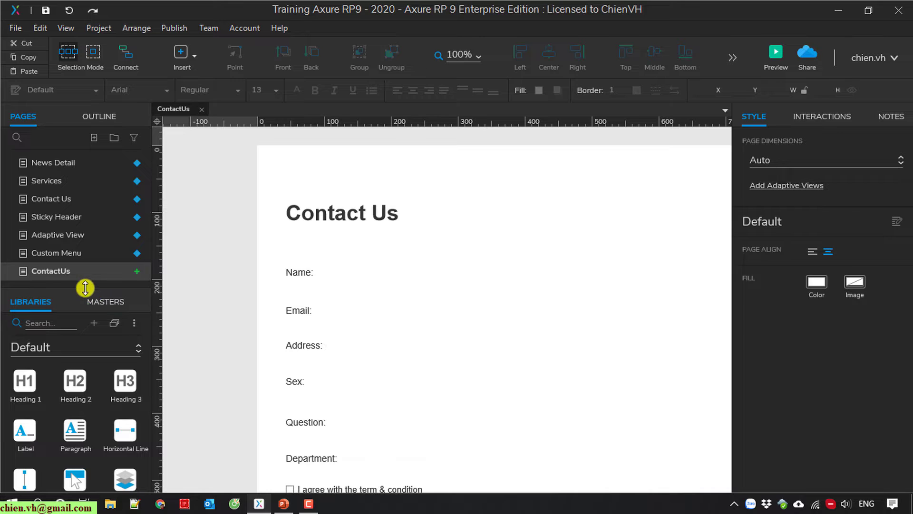
{"action": "left_click_drag", "start_coordinate": [89, 289], "coordinate": [89, 202]}
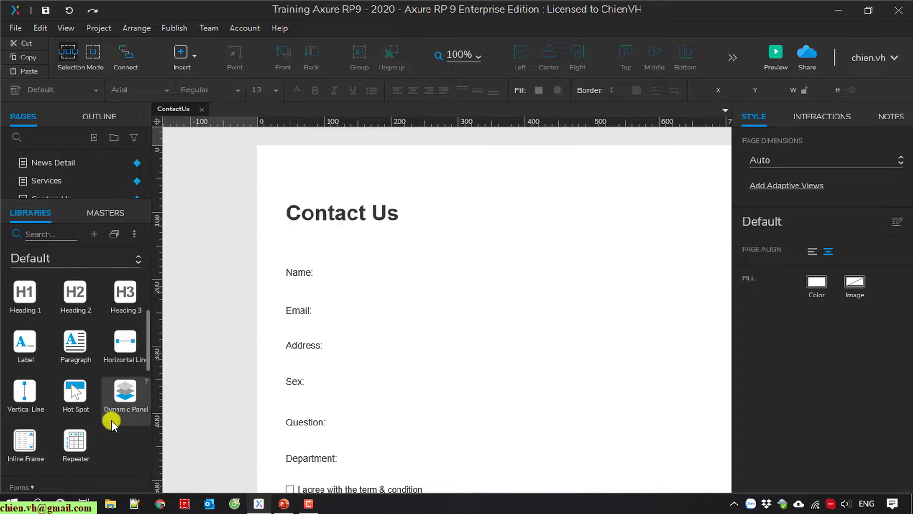
{"action": "scroll", "coordinate": [111, 421], "scroll_direction": "down", "scroll_amount": 3}
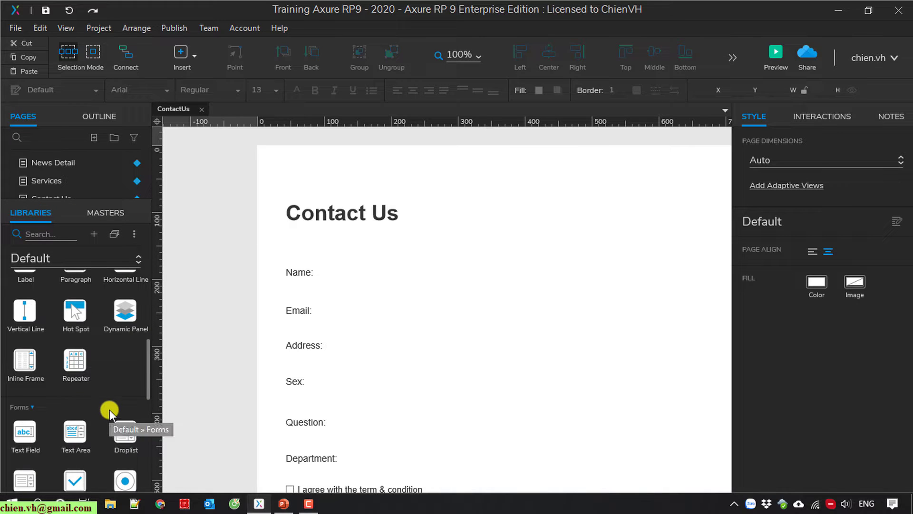
{"action": "scroll", "coordinate": [109, 409], "scroll_direction": "down", "scroll_amount": 2}
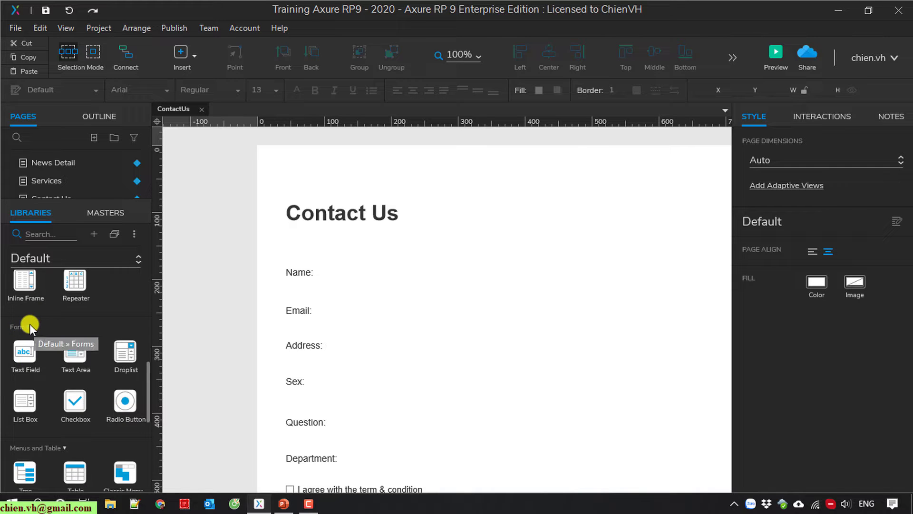
Place Text Field widgets beside the Name, Email and Address labels, aligned at X 128, with the first two at about Y 173 and Y 230.
{"action": "left_click_drag", "start_coordinate": [31, 352], "coordinate": [341, 261]}
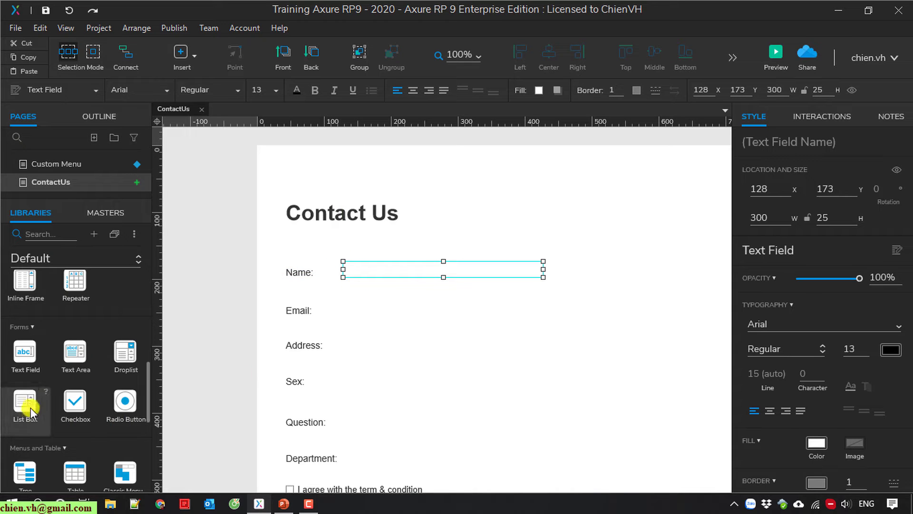
{"action": "left_click_drag", "start_coordinate": [25, 354], "coordinate": [346, 304]}
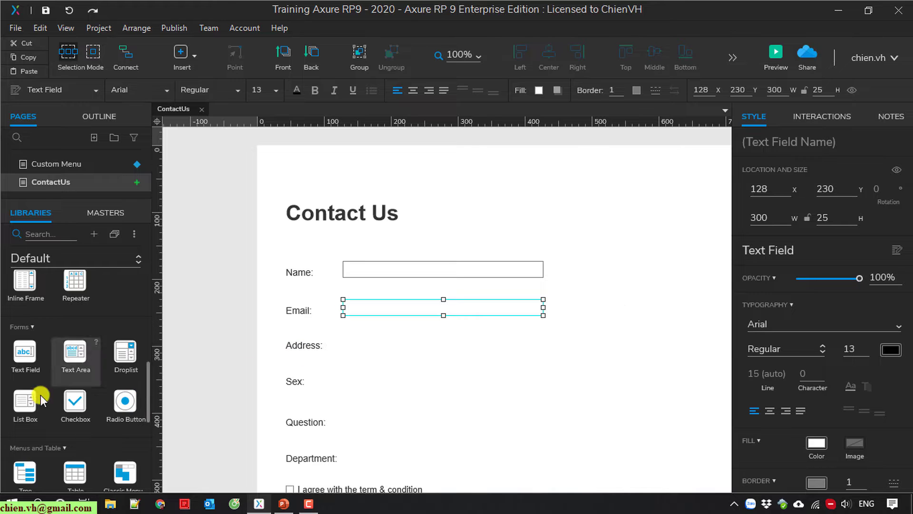
{"action": "left_click_drag", "start_coordinate": [25, 354], "coordinate": [342, 331]}
{"action": "left_click", "coordinate": [628, 294]}
Place two Radio Button widgets side by side next to the Sex label, starting at about X 128, Y 345, and open the first one's text for editing.
{"action": "scroll", "coordinate": [617, 302], "scroll_direction": "down", "scroll_amount": 2}
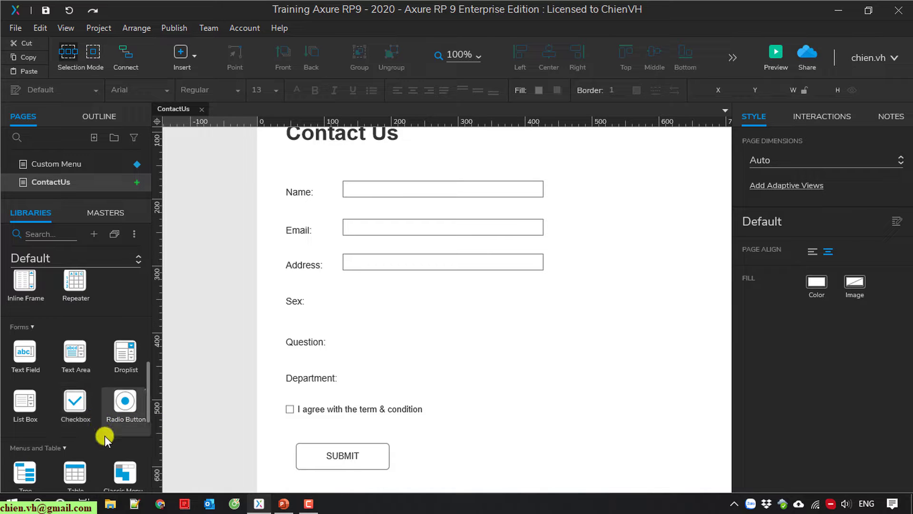
{"action": "left_click_drag", "start_coordinate": [122, 405], "coordinate": [343, 296]}
{"action": "left_click", "coordinate": [218, 350]}
{"action": "left_click_drag", "start_coordinate": [147, 402], "coordinate": [414, 300]}
{"action": "double_click", "coordinate": [381, 300]}
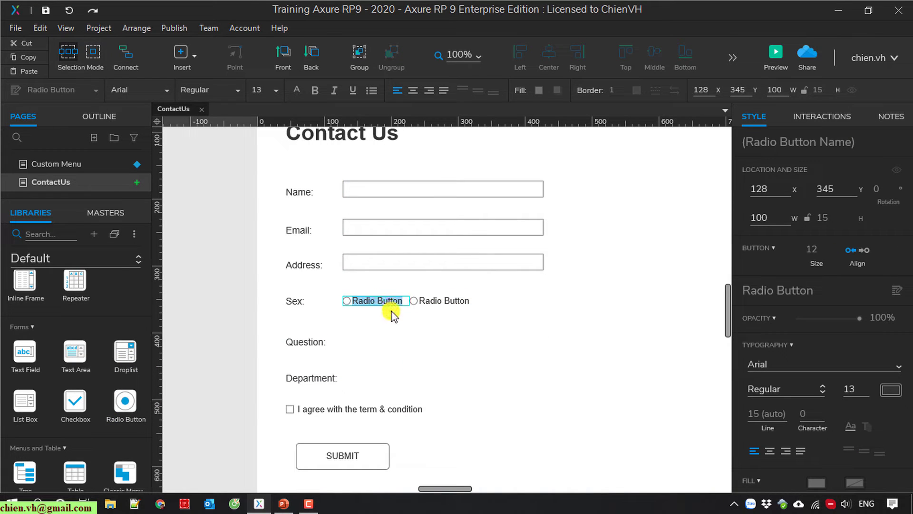
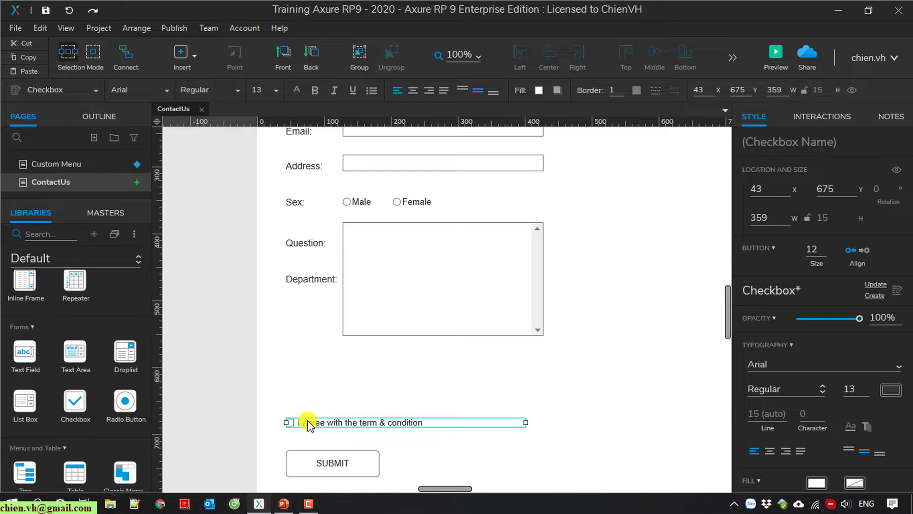
Move the Department label below the Question text area to about Y 589 and place a Droplist beside it at about X 128, Y 586.
{"action": "left_click_drag", "start_coordinate": [306, 274], "coordinate": [306, 380]}
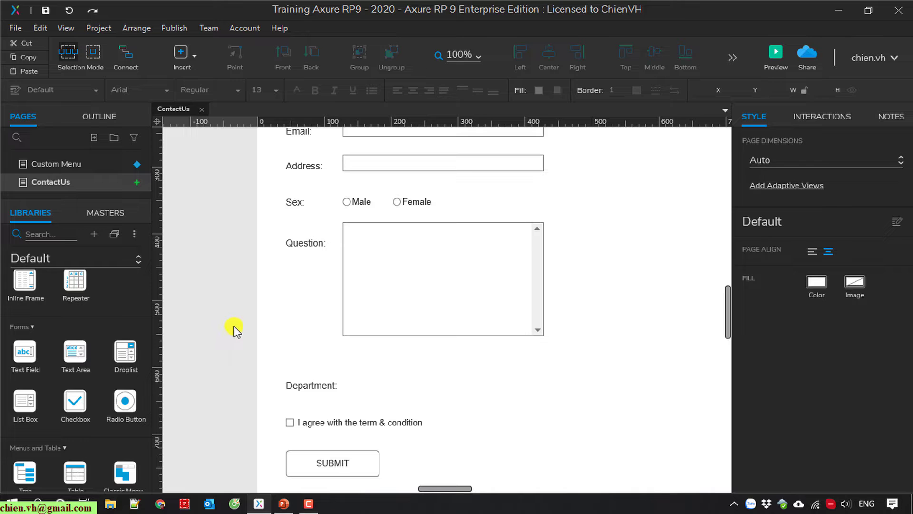
{"action": "left_click", "coordinate": [321, 389]}
{"action": "left_click_drag", "start_coordinate": [308, 385], "coordinate": [308, 371]}
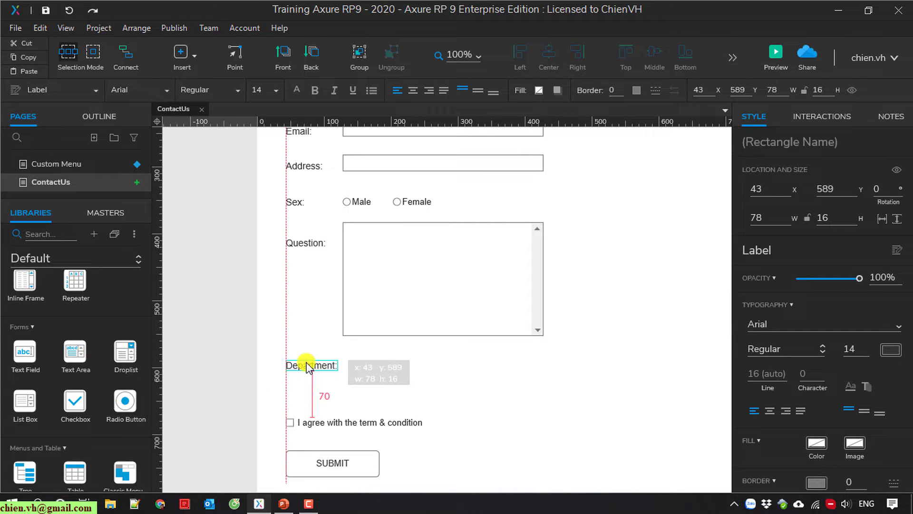
{"action": "left_click_drag", "start_coordinate": [135, 353], "coordinate": [344, 364]}
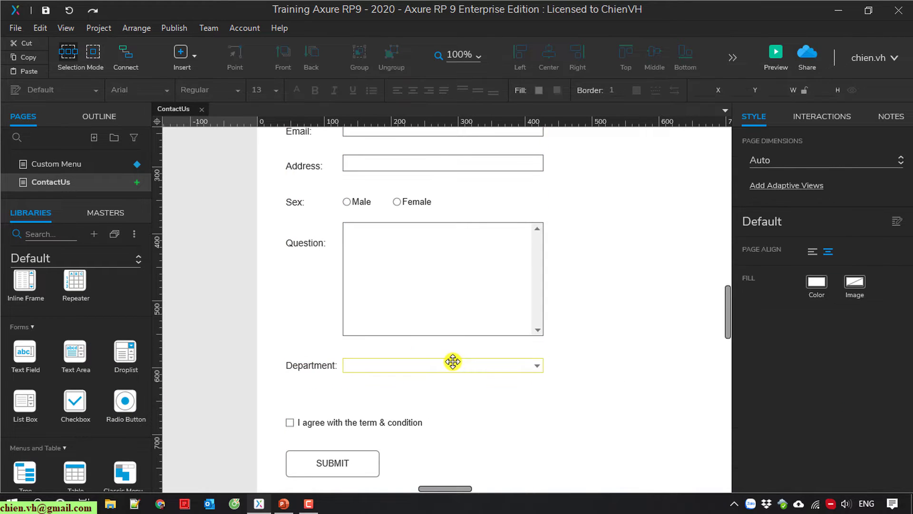
Open the Department droplist's options and add a first item named "IT Department".
{"action": "double_click", "coordinate": [462, 365]}
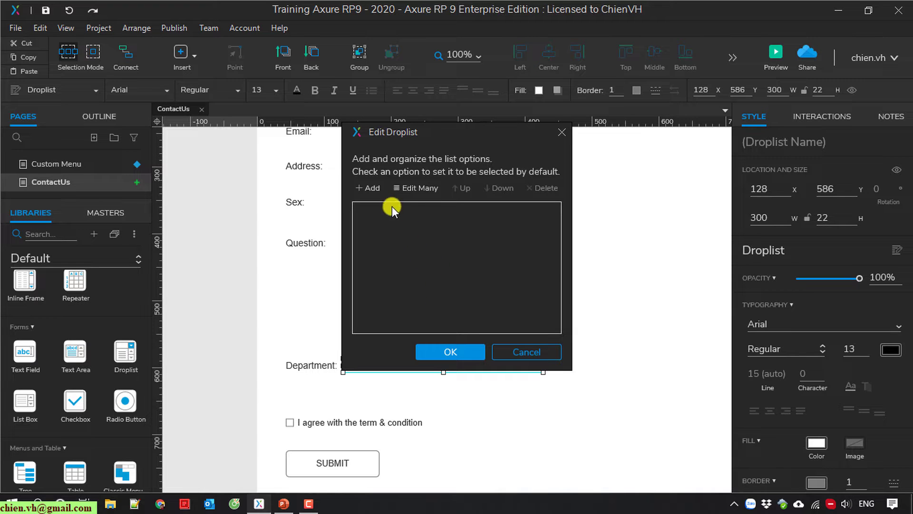
{"action": "left_click", "coordinate": [372, 188]}
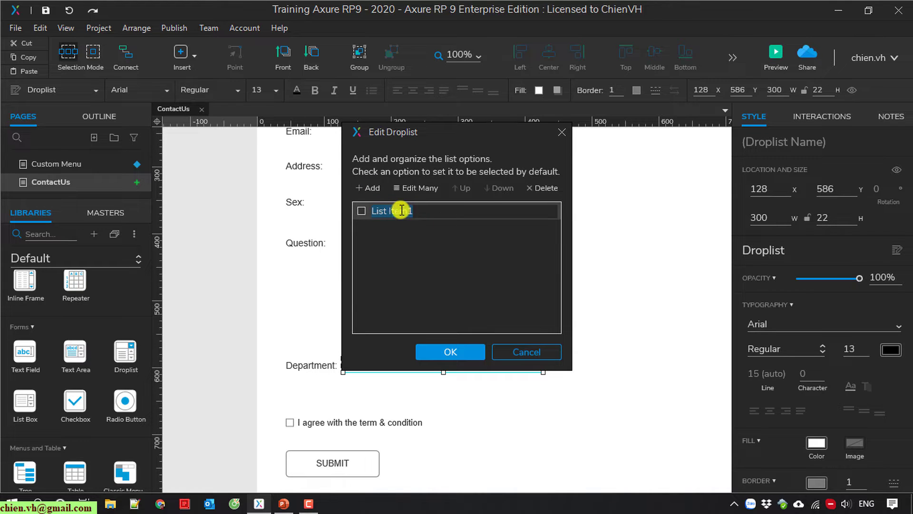
{"action": "left_click", "coordinate": [421, 210]}
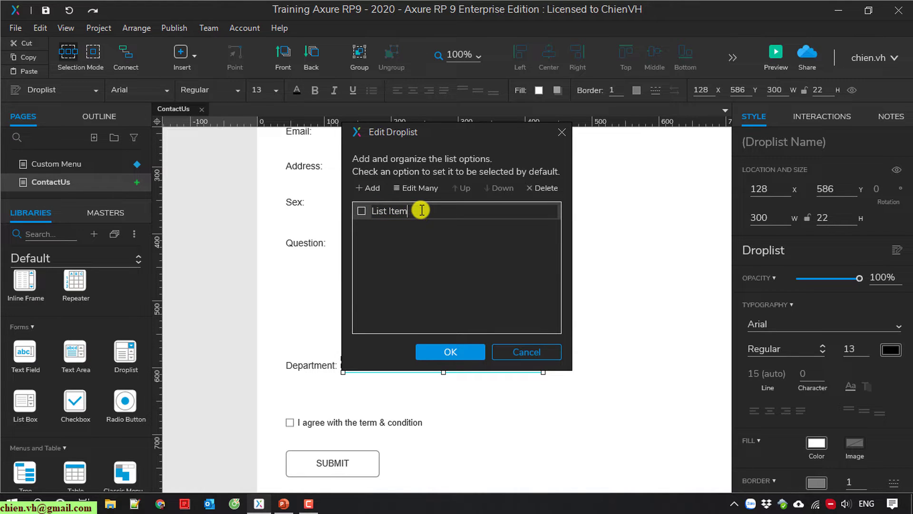
{"action": "key", "text": "BackSpace"}
{"action": "key", "text": "BackSpace"}
{"action": "key", "text": "BackSpace"}
{"action": "key", "text": "BackSpace"}
{"action": "key", "text": "BackSpace"}
{"action": "key", "text": "BackSpace"}
{"action": "key", "text": "BackSpace"}
{"action": "key", "text": "BackSpace"}
{"action": "type", "text": "t"}
{"action": "left_click", "coordinate": [399, 269]}
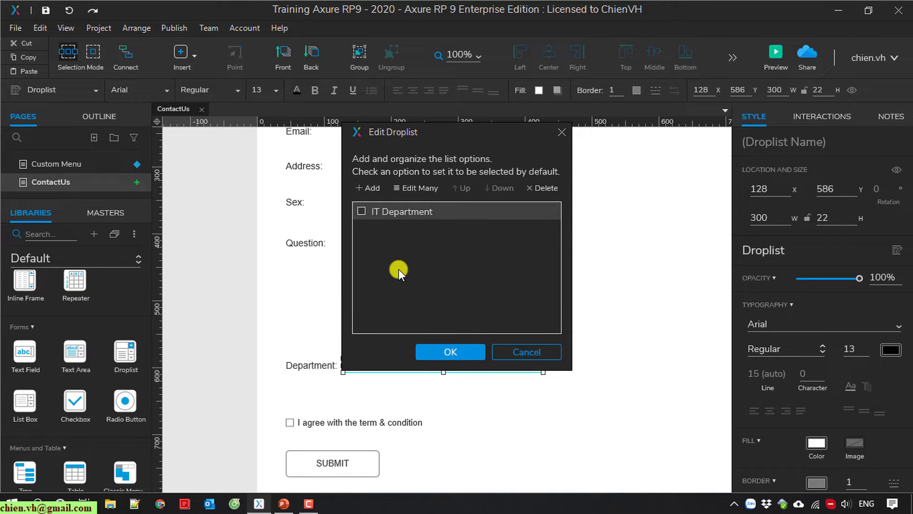
Add the droplist options "Sales Department", "Customer Services Department" and "Accounting Department", and confirm the list.
{"action": "left_click", "coordinate": [371, 188]}
{"action": "key", "text": "BackSpace"}
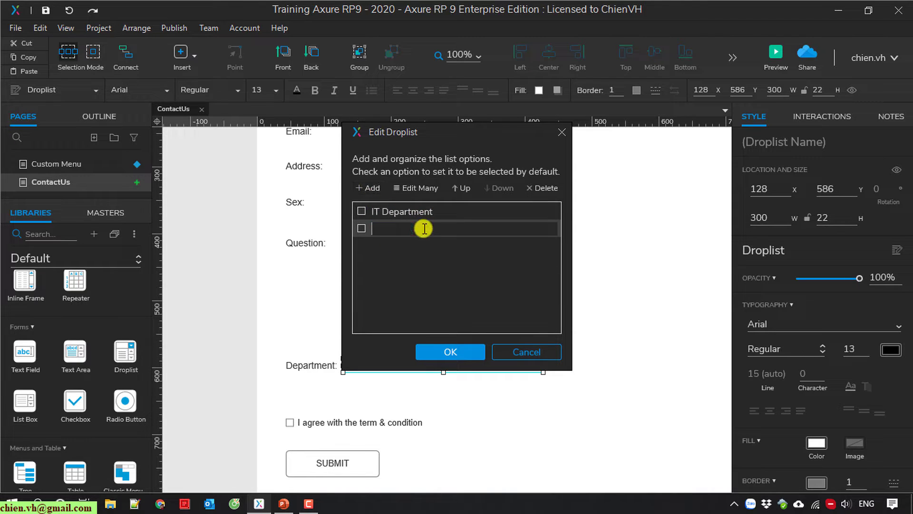
{"action": "type", "text": "Sales Department"}
{"action": "left_click", "coordinate": [408, 263]}
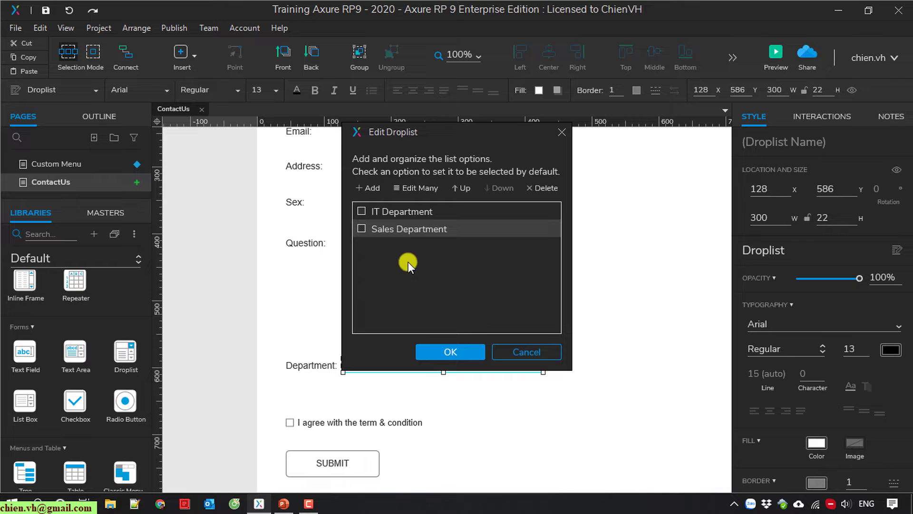
{"action": "left_click", "coordinate": [371, 186]}
{"action": "type", "text": "Customer Services Department"}
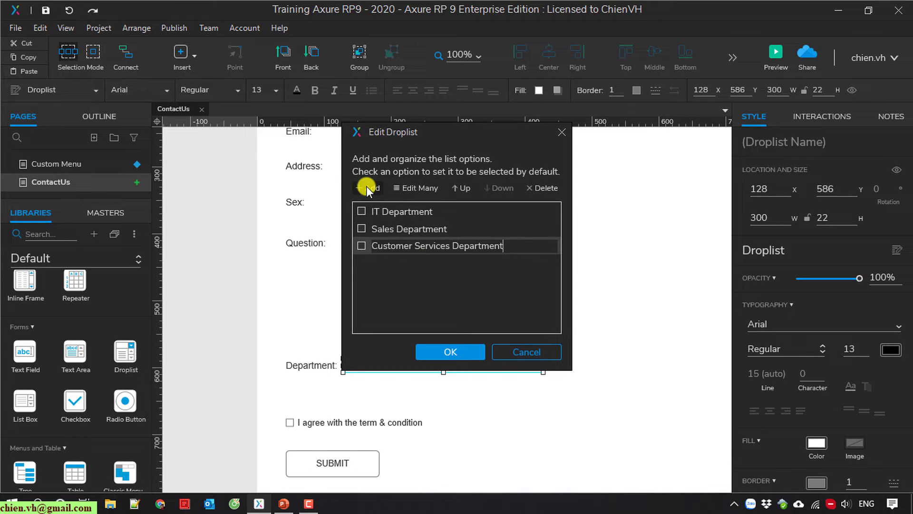
{"action": "left_click", "coordinate": [367, 186]}
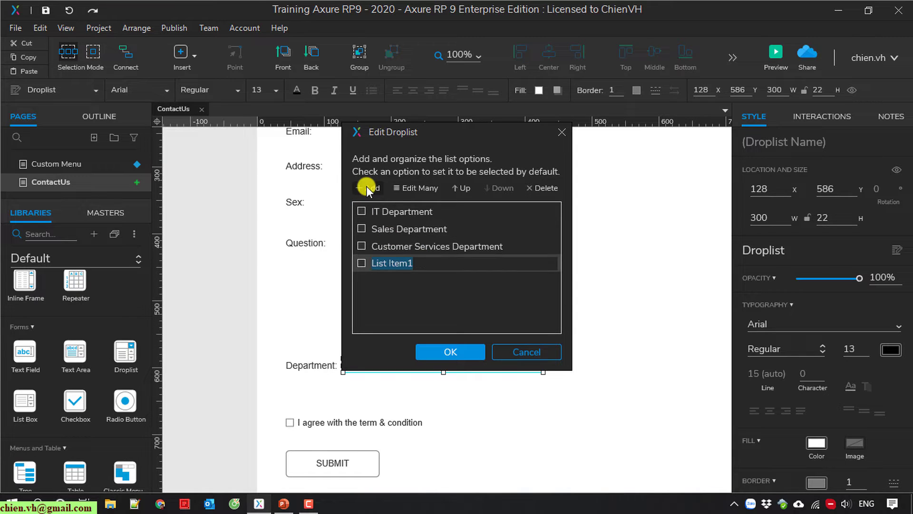
{"action": "type", "text": "Accoun"}
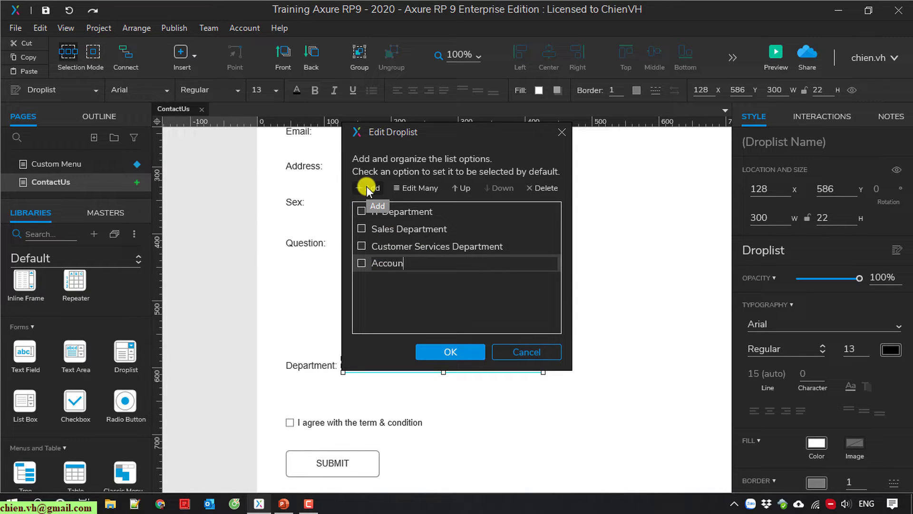
{"action": "type", "text": "ting Department"}
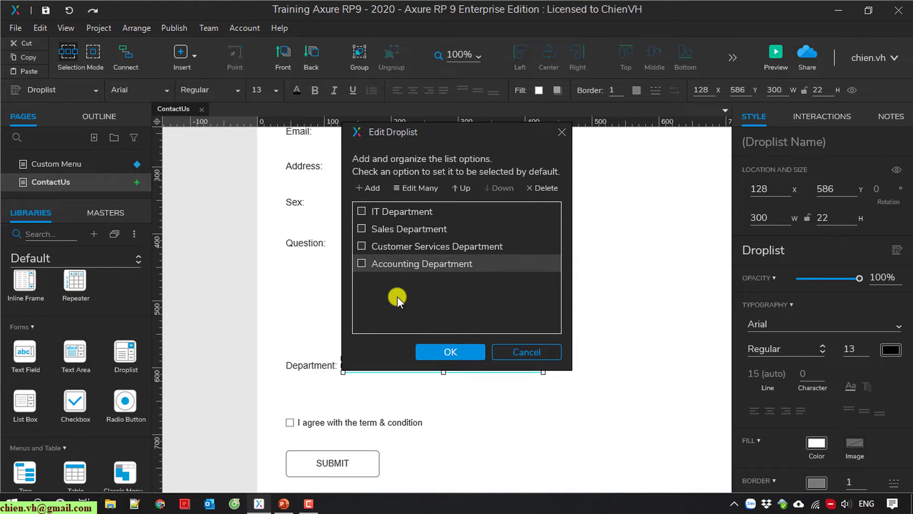
{"action": "left_click", "coordinate": [447, 354]}
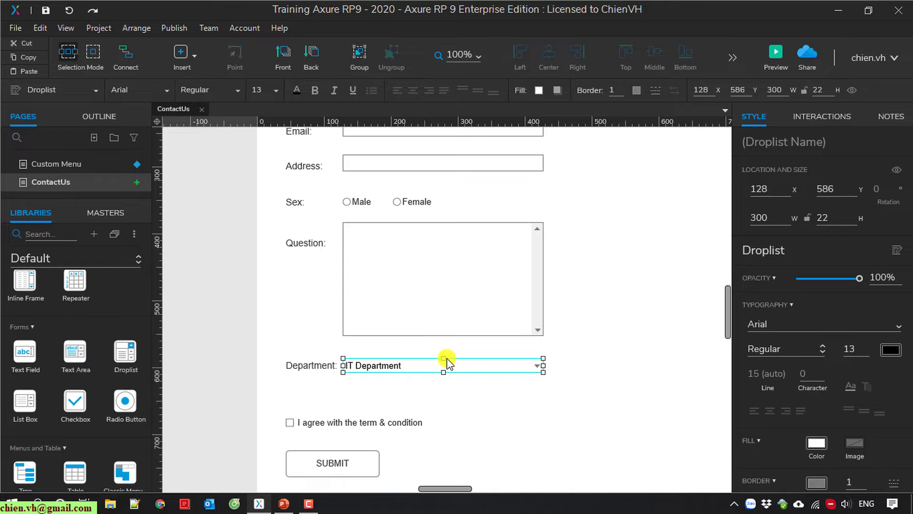
Move the agreement checkbox directly below the Department droplist, aligned with its left edge at about X 128, Y 633.
{"action": "left_click", "coordinate": [626, 363]}
{"action": "scroll", "coordinate": [607, 381], "scroll_direction": "up", "scroll_amount": 5}
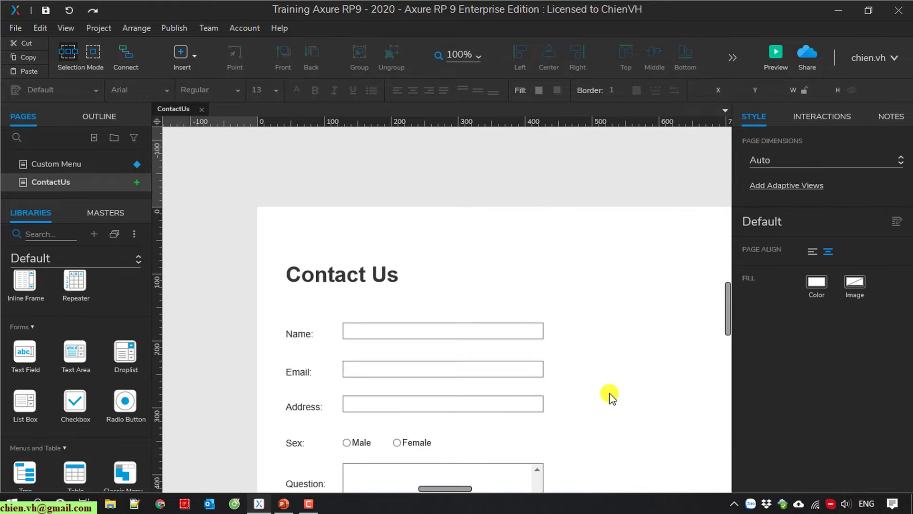
{"action": "scroll", "coordinate": [608, 396], "scroll_direction": "down", "scroll_amount": 5}
{"action": "left_click", "coordinate": [344, 422]}
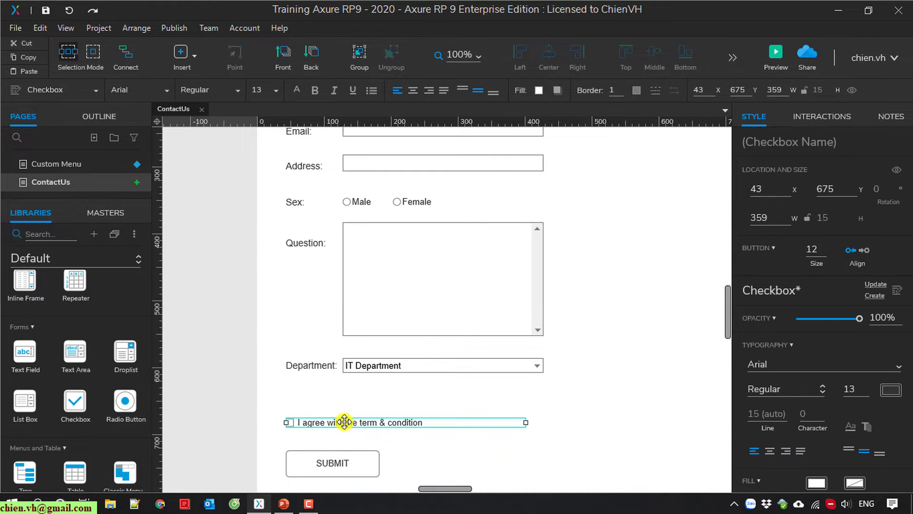
{"action": "left_click_drag", "start_coordinate": [345, 421], "coordinate": [412, 391]}
{"action": "left_click", "coordinate": [551, 424]}
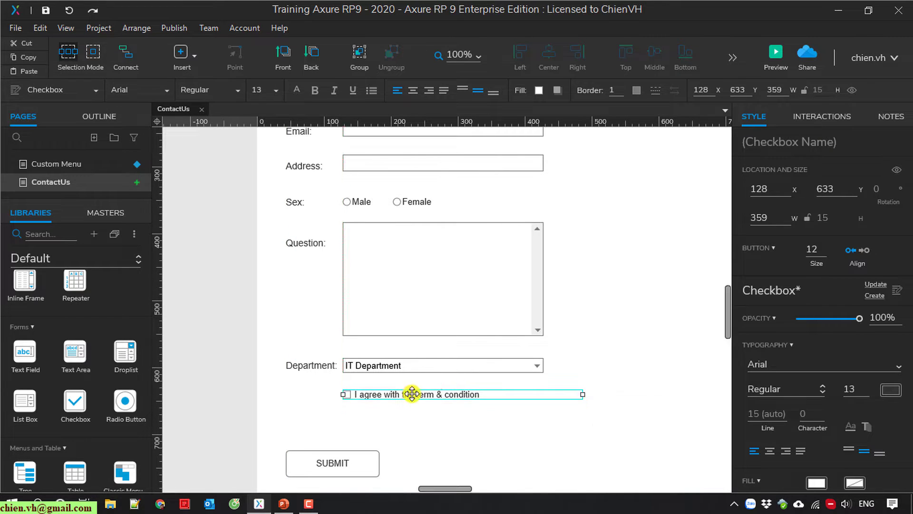
Move the SUBMIT button below the agreement checkbox to about X 128, Y 667.
{"action": "left_click", "coordinate": [424, 440]}
{"action": "left_click_drag", "start_coordinate": [332, 464], "coordinate": [395, 428]}
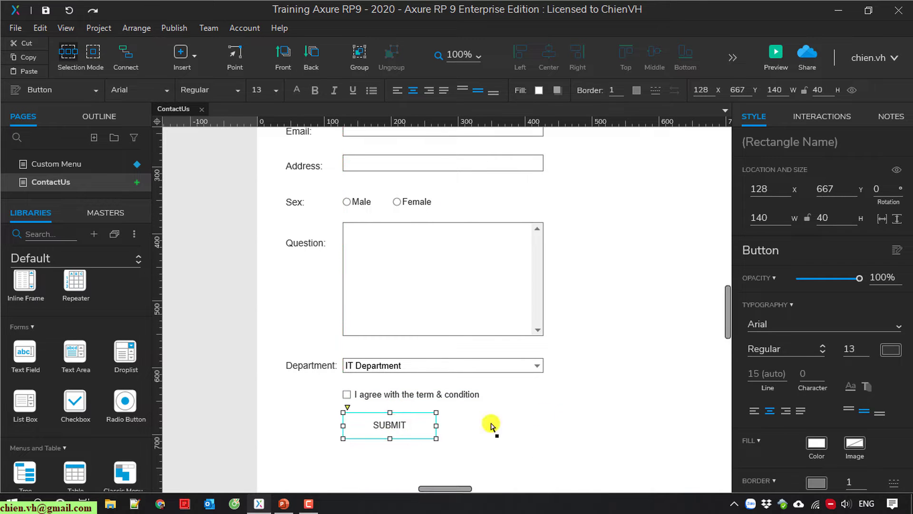
{"action": "left_click", "coordinate": [656, 401]}
Group the Male and Female radio buttons.
{"action": "scroll", "coordinate": [660, 398], "scroll_direction": "up", "scroll_amount": 3}
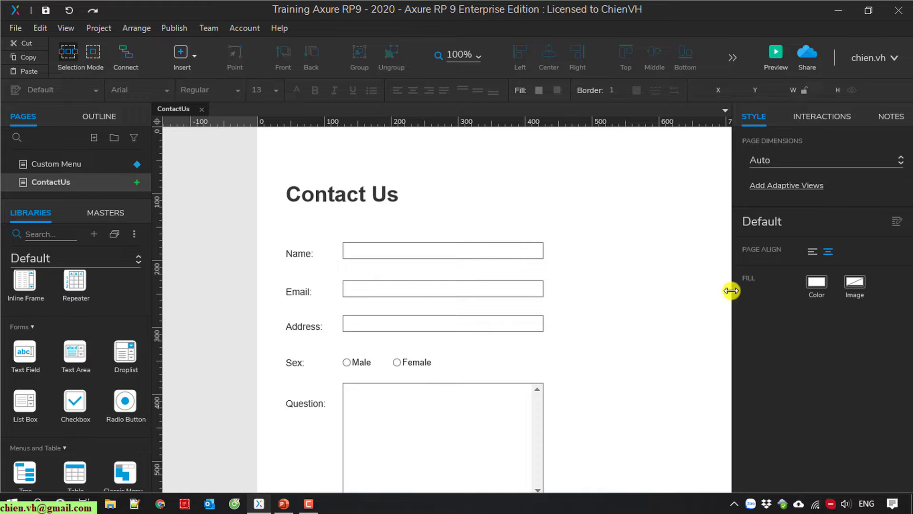
{"action": "scroll", "coordinate": [647, 470], "scroll_direction": "up", "scroll_amount": 5}
{"action": "scroll", "coordinate": [637, 473], "scroll_direction": "down", "scroll_amount": 7}
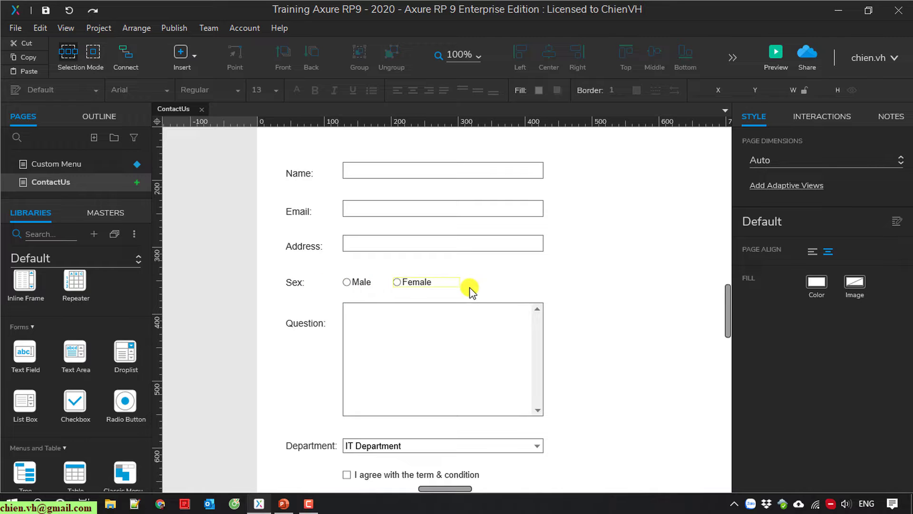
{"action": "left_click_drag", "start_coordinate": [565, 290], "coordinate": [335, 270]}
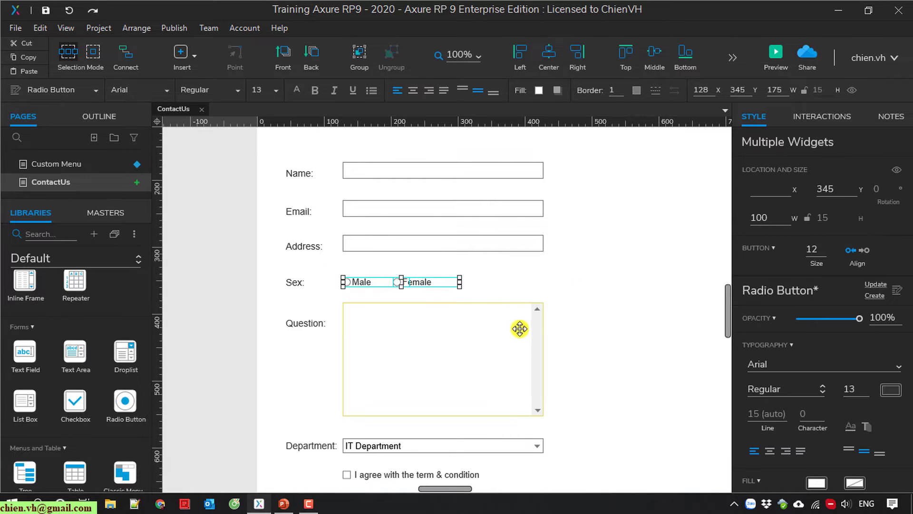
{"action": "right_click", "coordinate": [364, 281]}
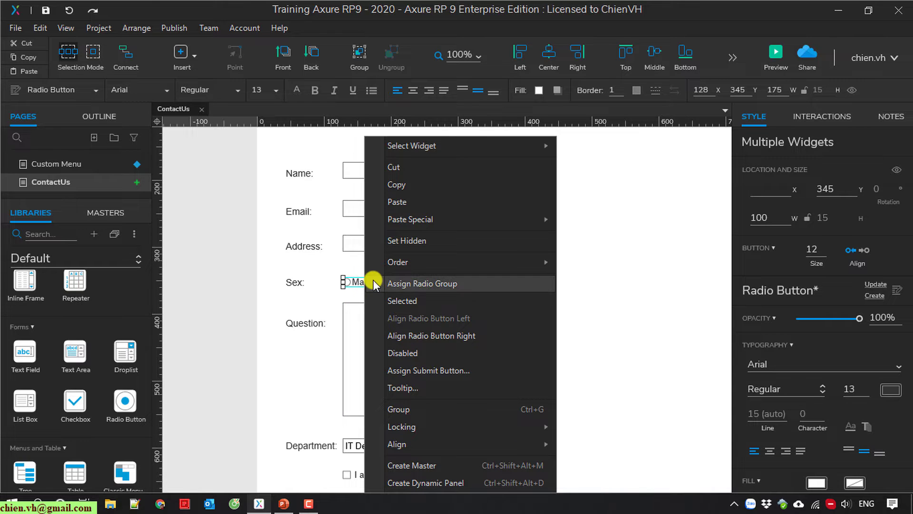
{"action": "left_click", "coordinate": [421, 409]}
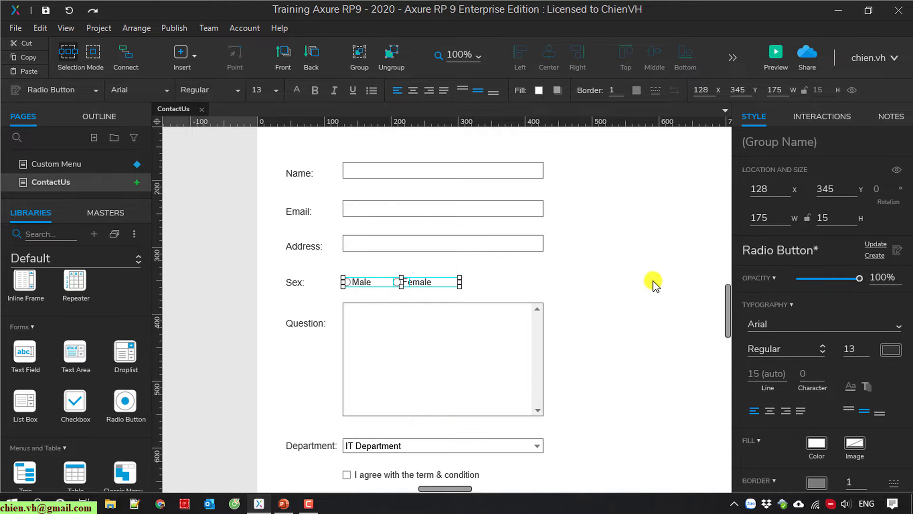
{"action": "left_click", "coordinate": [618, 282]}
{"action": "scroll", "coordinate": [615, 313], "scroll_direction": "down", "scroll_amount": 2}
{"action": "scroll", "coordinate": [618, 321], "scroll_direction": "up", "scroll_amount": 1}
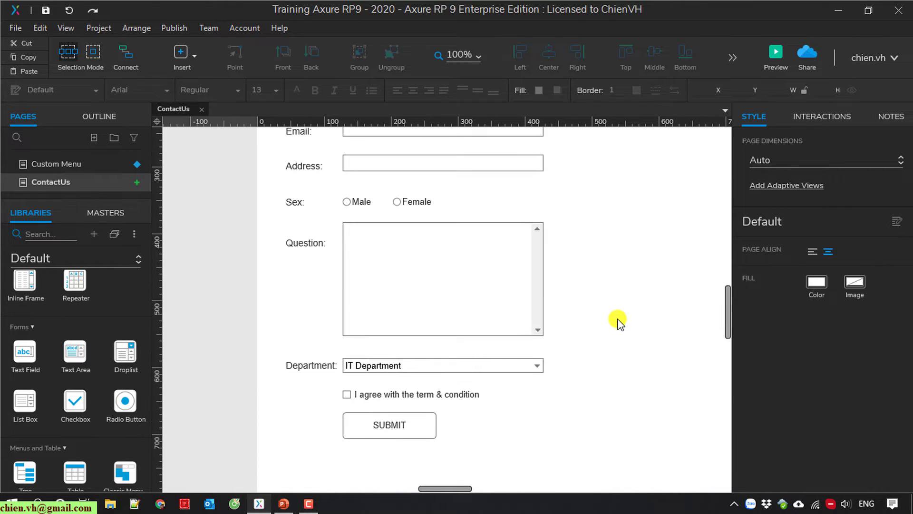
{"action": "scroll", "coordinate": [618, 321], "scroll_direction": "up", "scroll_amount": 3}
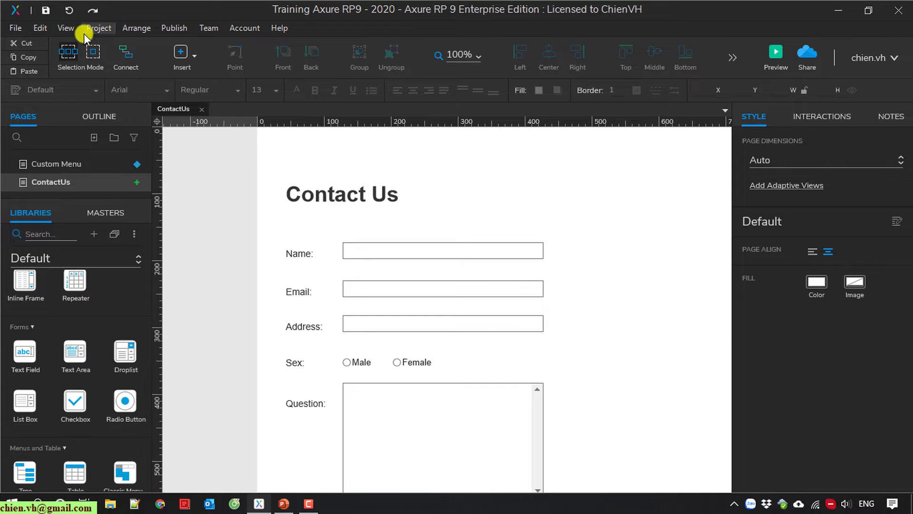
Preview the Contact Us page in the browser and review the form's layout from the heading down to the SUBMIT button.
{"action": "left_click", "coordinate": [776, 57]}
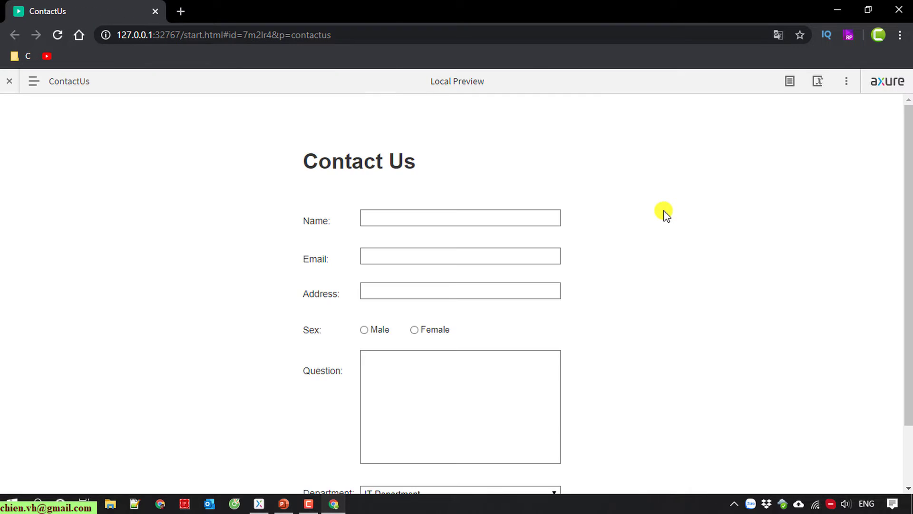
{"action": "scroll", "coordinate": [663, 212], "scroll_direction": "down", "scroll_amount": 2}
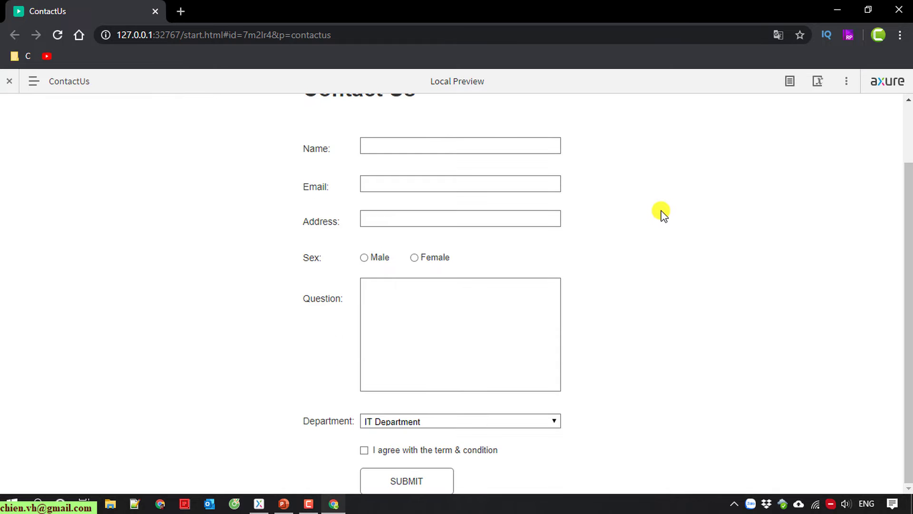
{"action": "scroll", "coordinate": [351, 214], "scroll_direction": "up", "scroll_amount": 2}
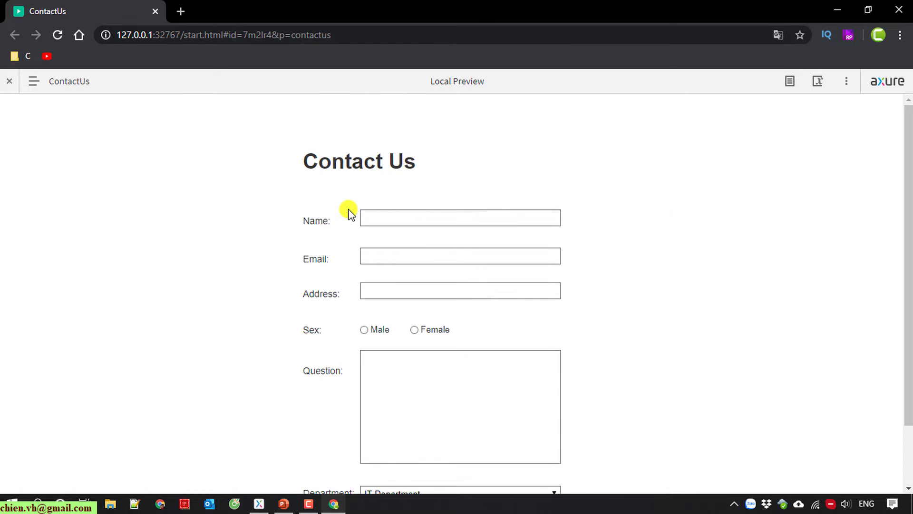
{"action": "scroll", "coordinate": [350, 211], "scroll_direction": "down", "scroll_amount": 2}
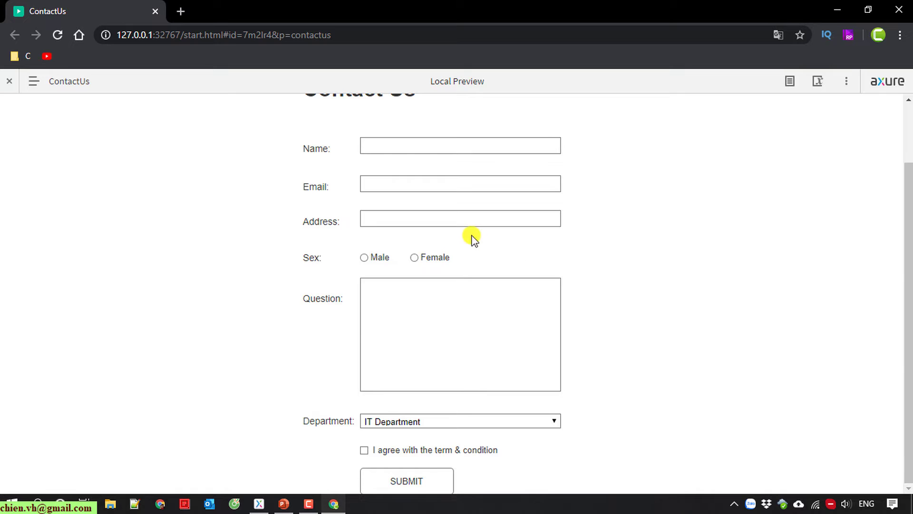
{"action": "scroll", "coordinate": [469, 236], "scroll_direction": "up", "scroll_amount": 2}
Test the Male and Female radio buttons and the Department droplist in the preview.
{"action": "left_click", "coordinate": [399, 257]}
{"action": "left_click", "coordinate": [366, 326]}
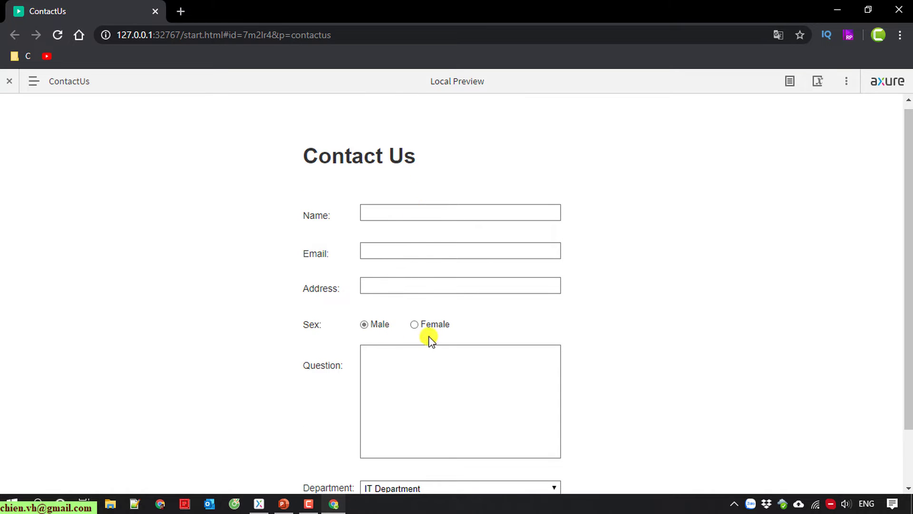
{"action": "left_click", "coordinate": [415, 325]}
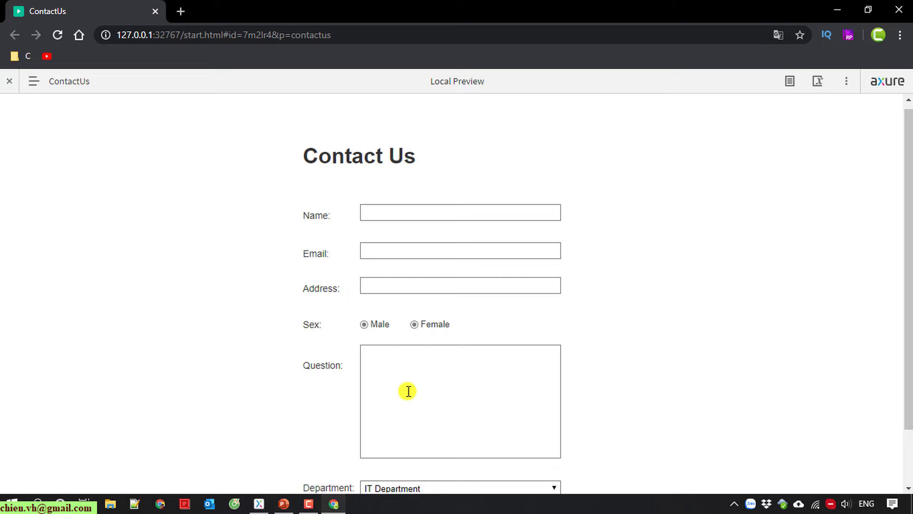
{"action": "left_click", "coordinate": [365, 325]}
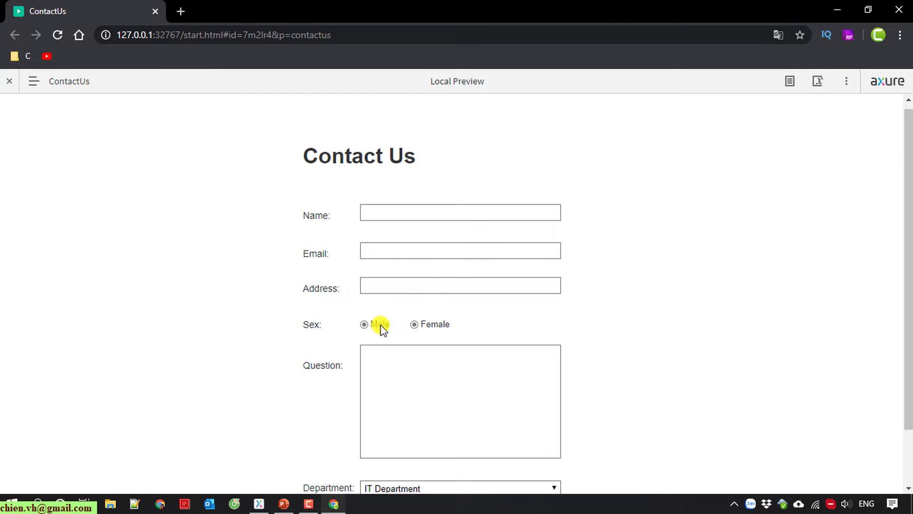
{"action": "scroll", "coordinate": [407, 341], "scroll_direction": "down", "scroll_amount": 1}
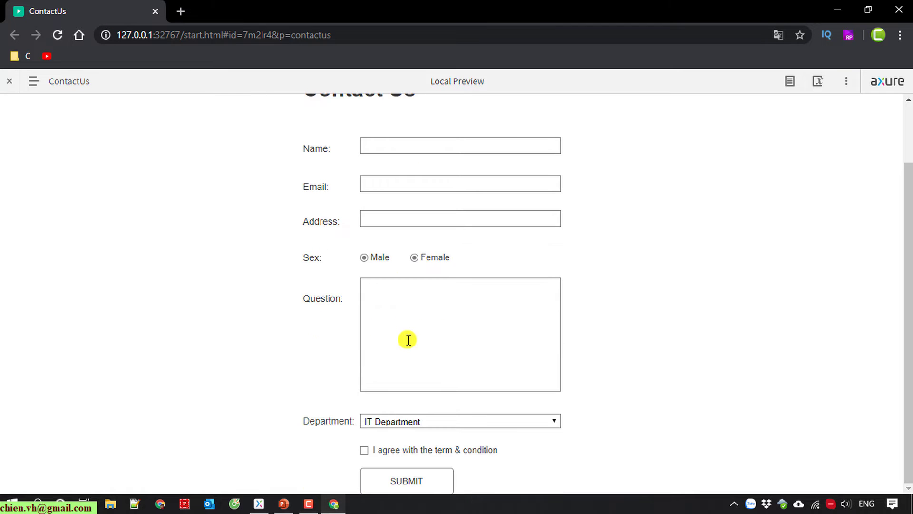
{"action": "left_click", "coordinate": [544, 422]}
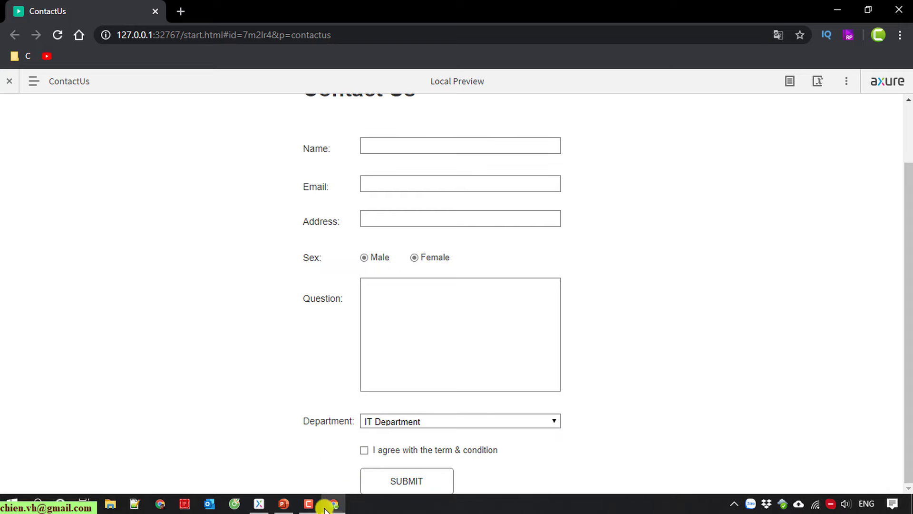
Switch back to Axure RP and assign the Male radio button to a new radio group named "Sex Group".
{"action": "mouse_move", "coordinate": [315, 508]}
{"action": "left_click", "coordinate": [259, 504]}
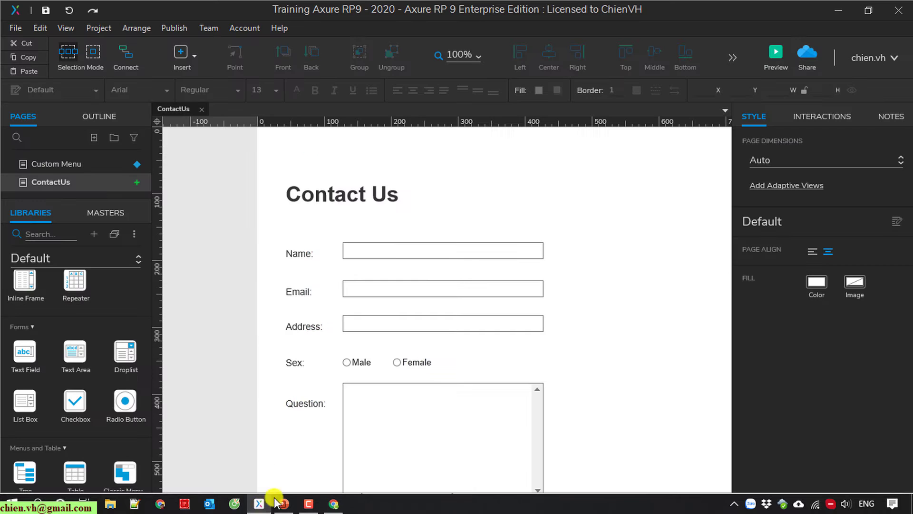
{"action": "scroll", "coordinate": [589, 361], "scroll_direction": "down", "scroll_amount": 3}
{"action": "scroll", "coordinate": [587, 356], "scroll_direction": "down", "scroll_amount": 2}
{"action": "scroll", "coordinate": [587, 357], "scroll_direction": "up", "scroll_amount": 3}
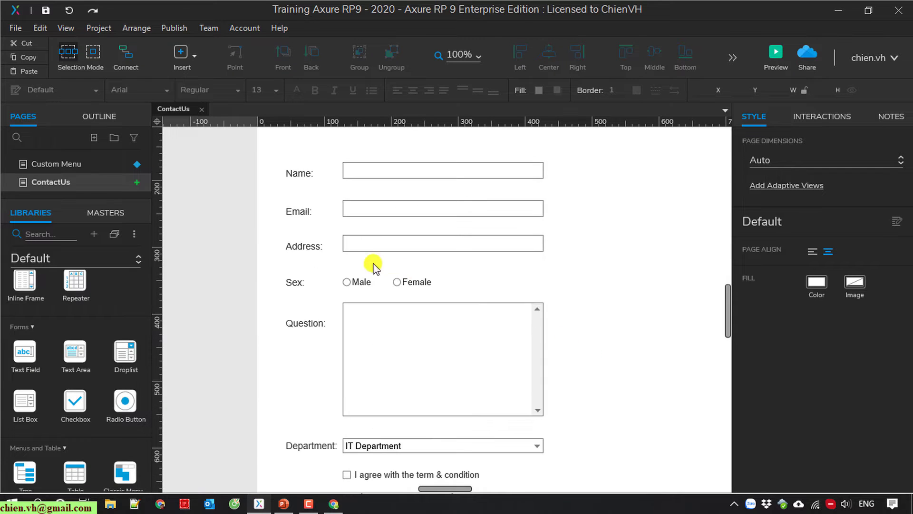
{"action": "left_click", "coordinate": [357, 285]}
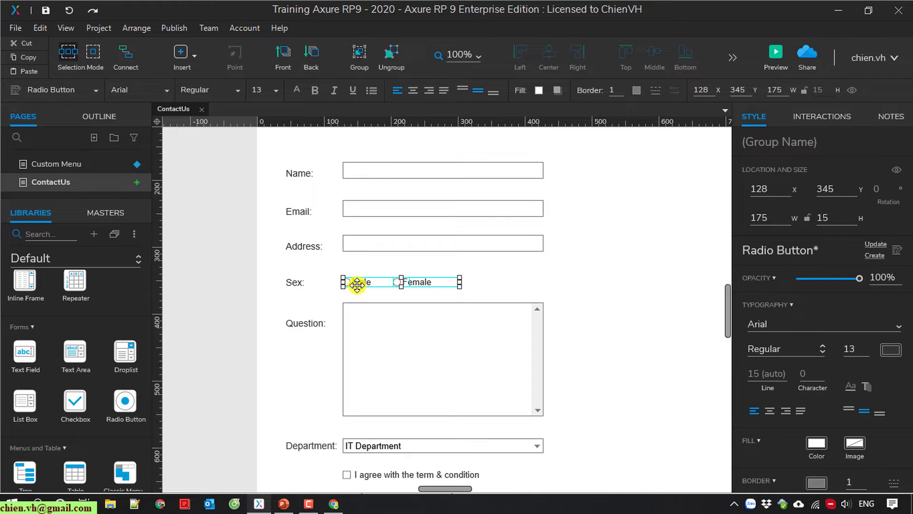
{"action": "left_click", "coordinate": [357, 284]}
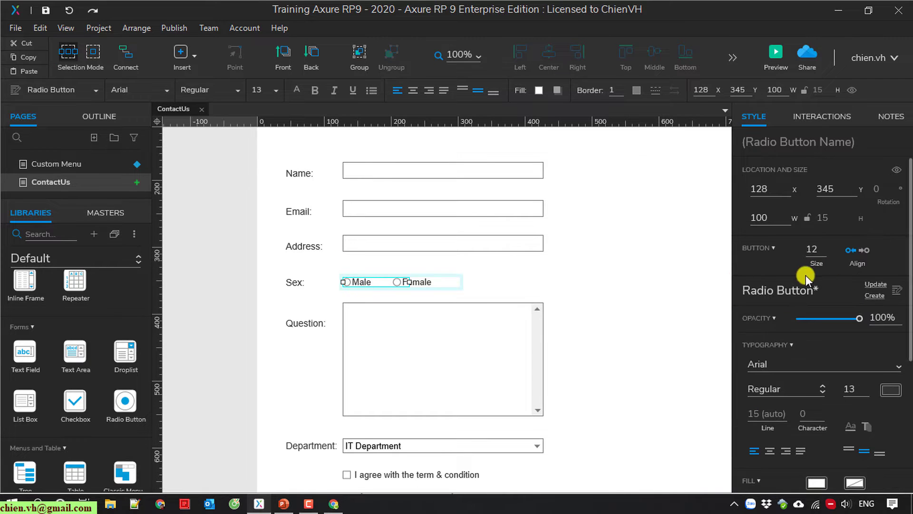
{"action": "scroll", "coordinate": [761, 343], "scroll_direction": "down", "scroll_amount": 4}
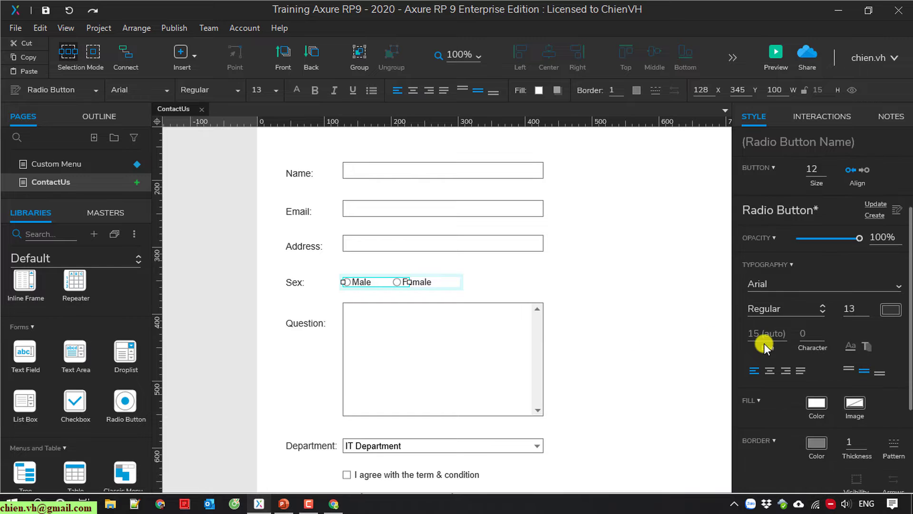
{"action": "scroll", "coordinate": [758, 344], "scroll_direction": "up", "scroll_amount": 4}
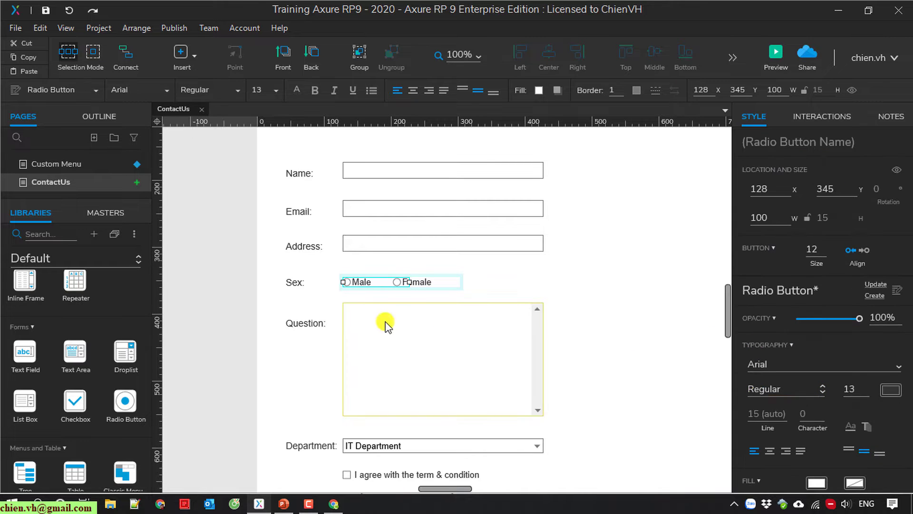
{"action": "right_click", "coordinate": [364, 280]}
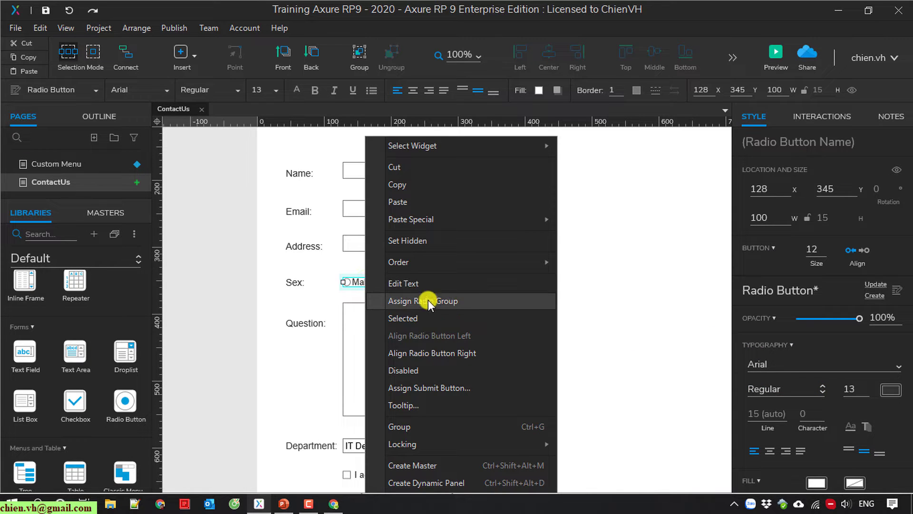
{"action": "left_click", "coordinate": [455, 301]}
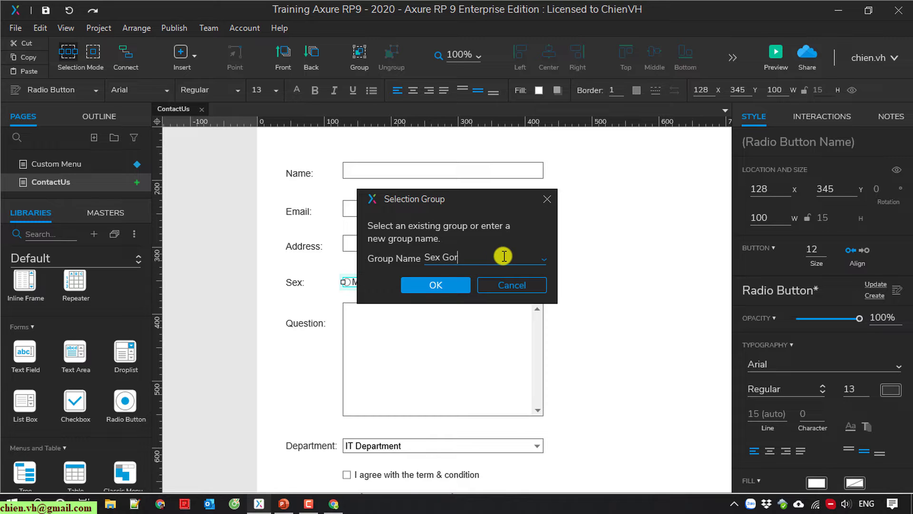
{"action": "type", "text": "Sex Grpoup"}
{"action": "left_click", "coordinate": [436, 285]}
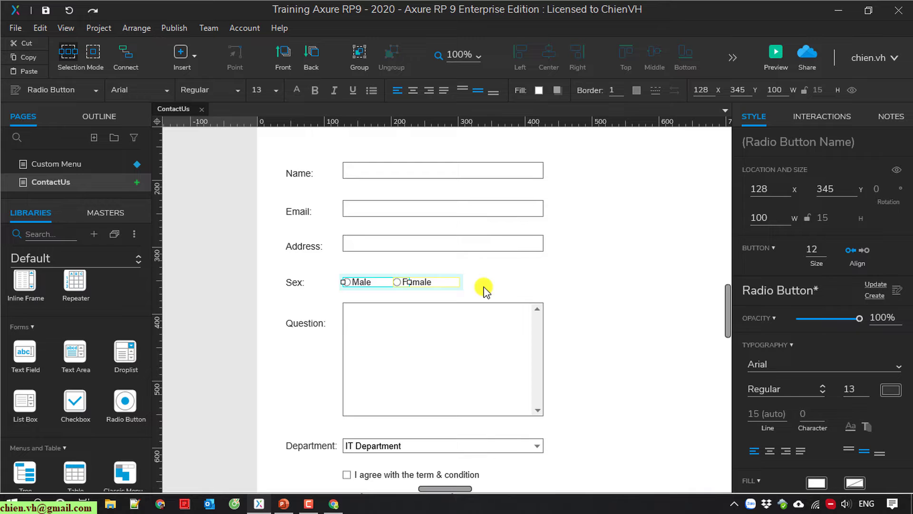
Preview the page again and select Male, followed by Female, to check whether the choices exclude each other.
{"action": "left_click", "coordinate": [611, 302]}
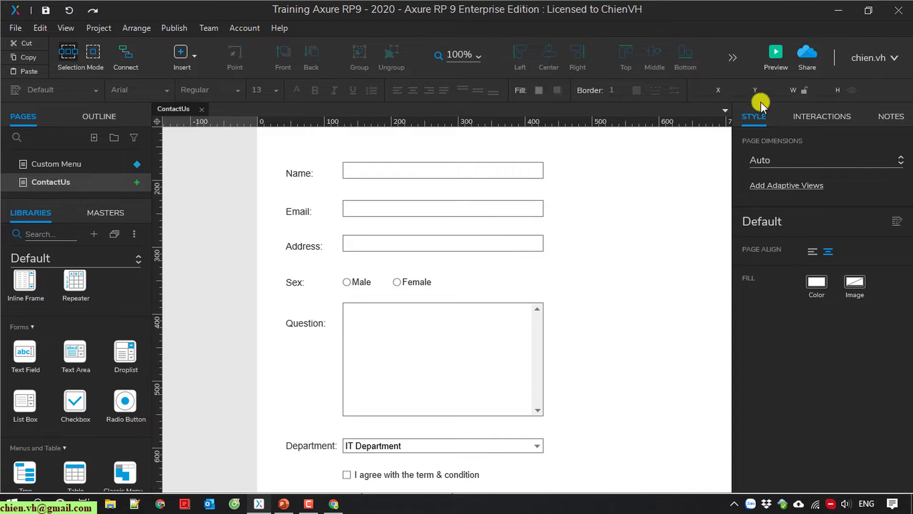
{"action": "left_click", "coordinate": [767, 53]}
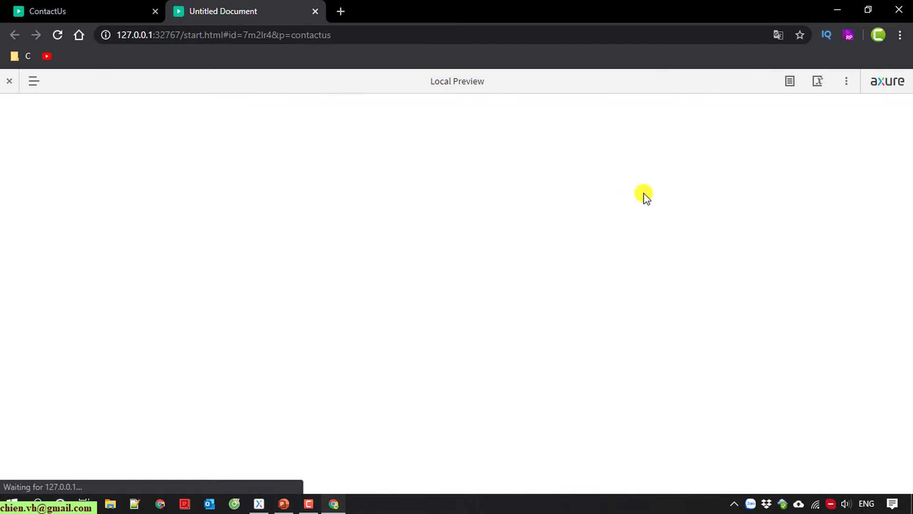
{"action": "scroll", "coordinate": [434, 261], "scroll_direction": "down", "scroll_amount": 2}
{"action": "left_click", "coordinate": [365, 258]}
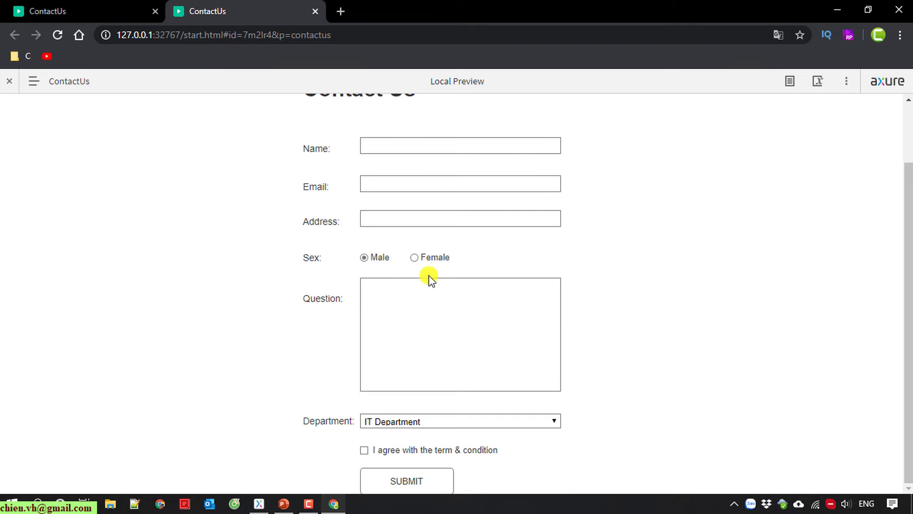
{"action": "left_click", "coordinate": [424, 259]}
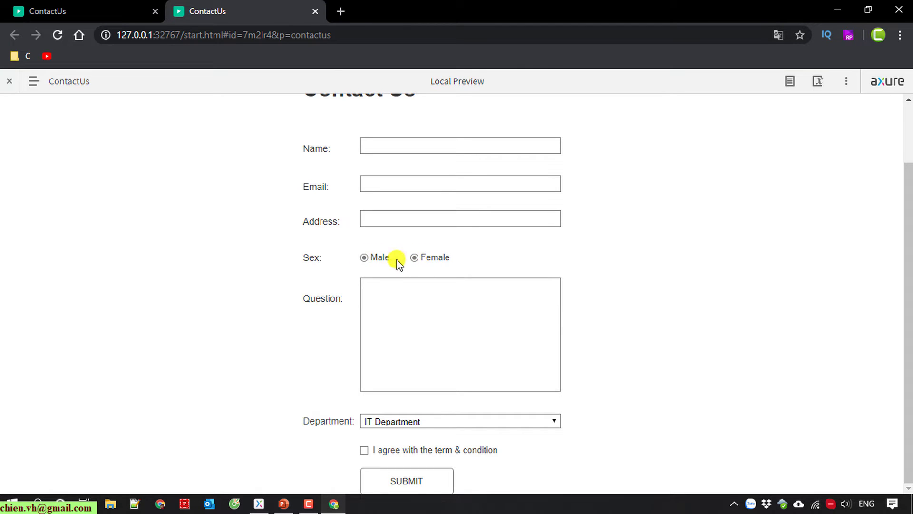
Return to Axure RP and ungroup the Male and Female radio buttons.
{"action": "key", "text": "alt+Tab"}
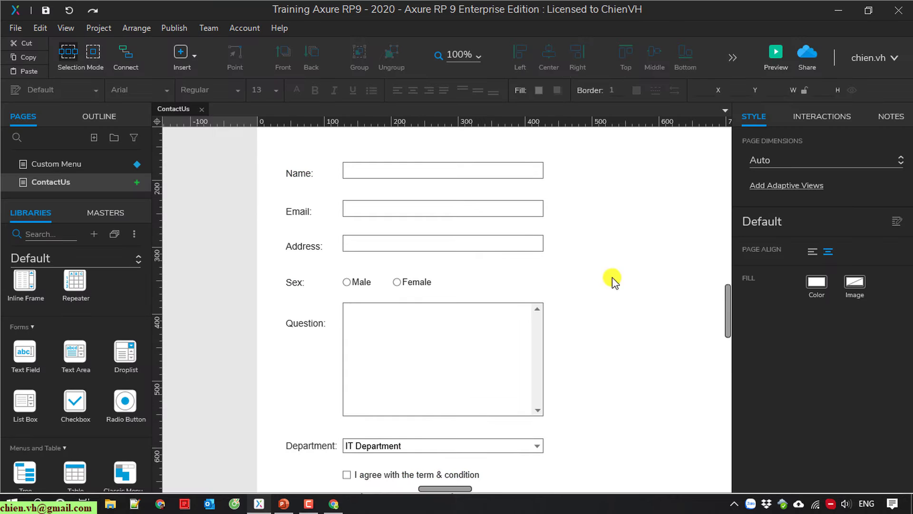
{"action": "left_click", "coordinate": [402, 281]}
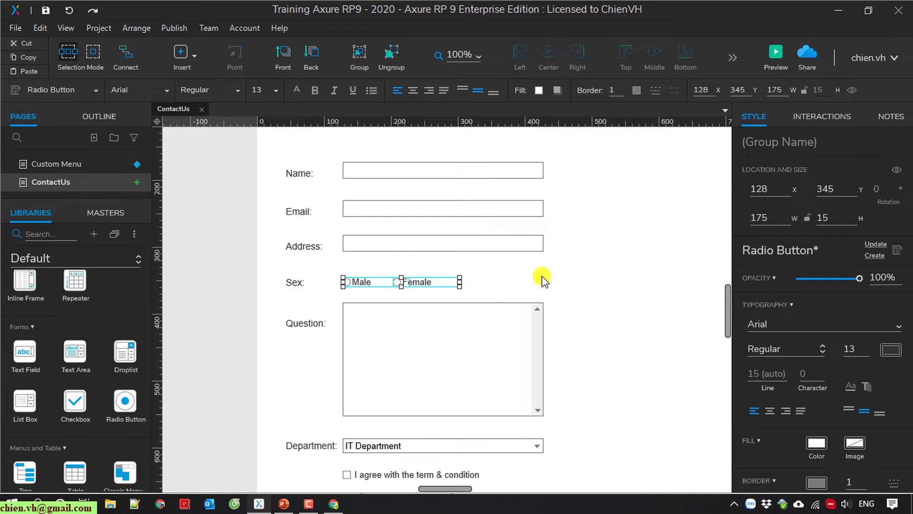
{"action": "left_click", "coordinate": [620, 281]}
{"action": "left_click", "coordinate": [389, 280]}
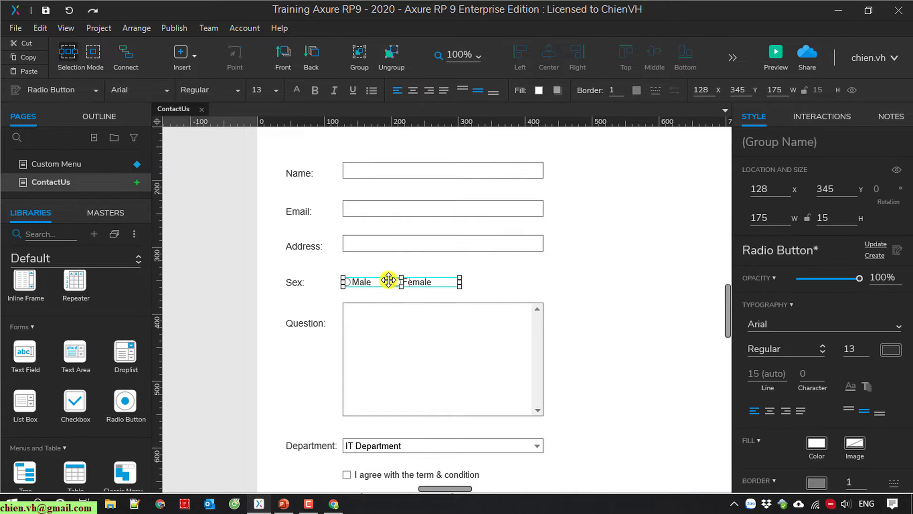
{"action": "right_click", "coordinate": [389, 280]}
{"action": "left_click", "coordinate": [479, 426]}
{"action": "left_click", "coordinate": [589, 326]}
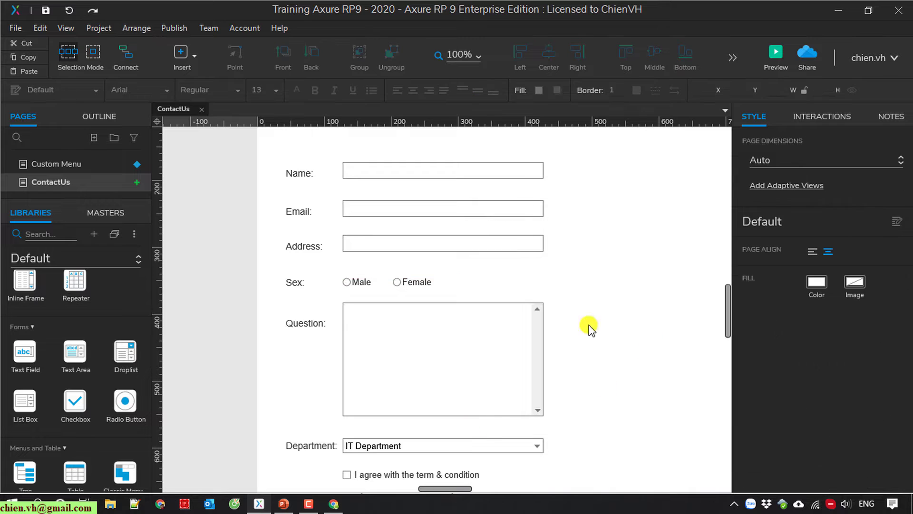
{"action": "left_click", "coordinate": [354, 281]}
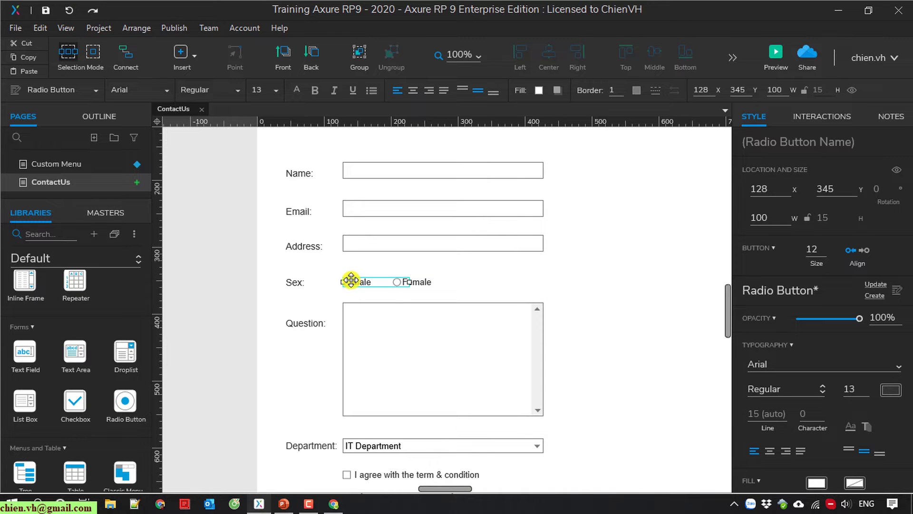
{"action": "left_click", "coordinate": [833, 118]}
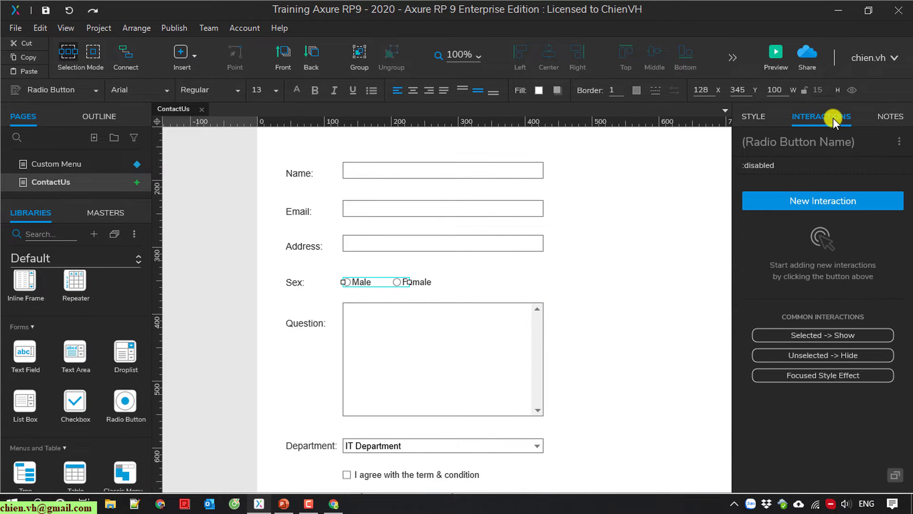
{"action": "left_click", "coordinate": [768, 118]}
{"action": "left_click", "coordinate": [389, 269]}
{"action": "left_click", "coordinate": [351, 281]}
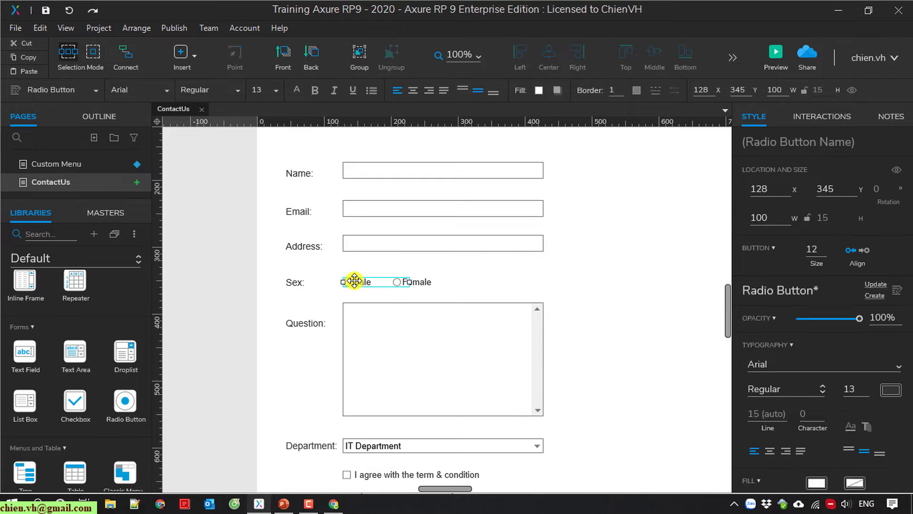
{"action": "left_click", "coordinate": [502, 294]}
Assign both the Male and Female radio buttons to the existing Sex radio group.
{"action": "left_click", "coordinate": [421, 282]}
{"action": "left_click", "coordinate": [353, 282], "text": "shift"}
{"action": "right_click", "coordinate": [367, 282]}
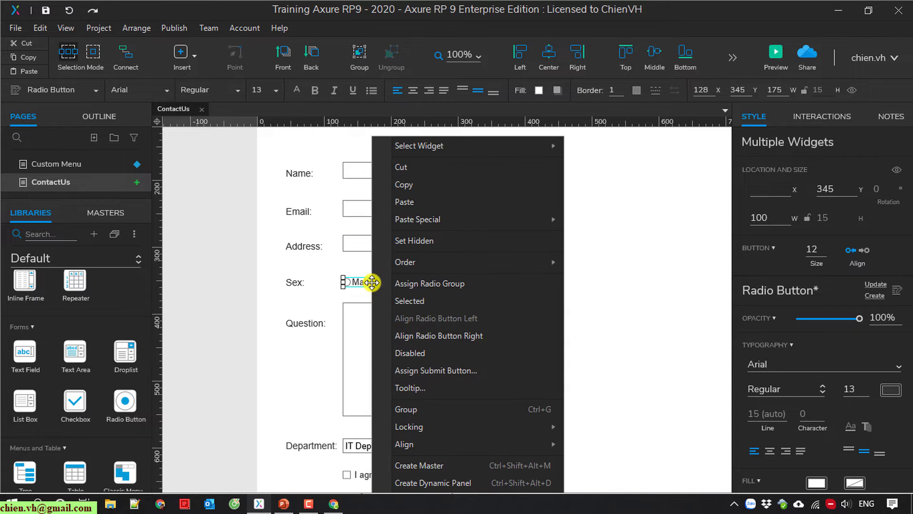
{"action": "left_click", "coordinate": [440, 284]}
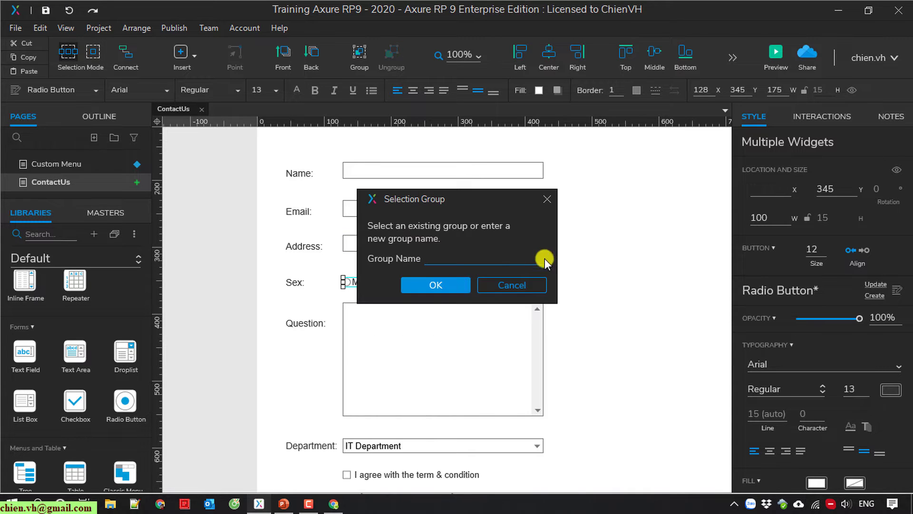
{"action": "left_click", "coordinate": [543, 258]}
{"action": "left_click", "coordinate": [468, 277]}
{"action": "left_click", "coordinate": [434, 285]}
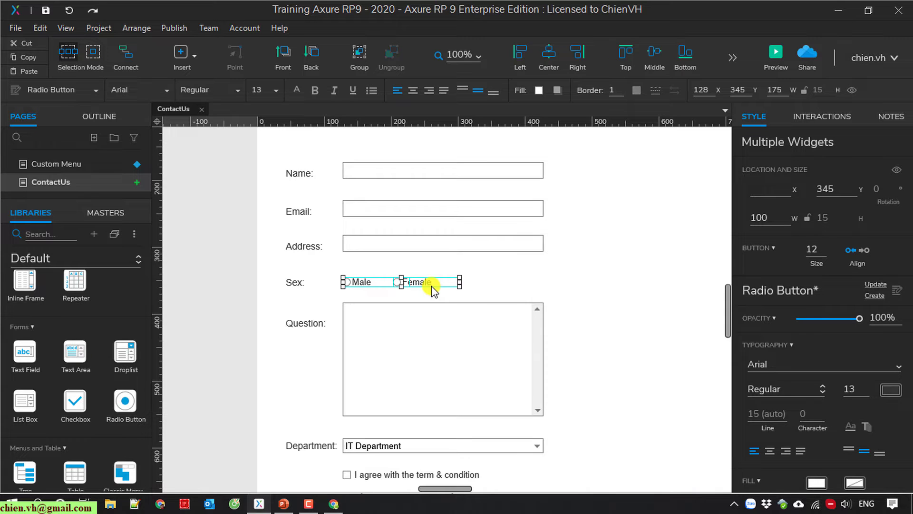
{"action": "left_click", "coordinate": [601, 275]}
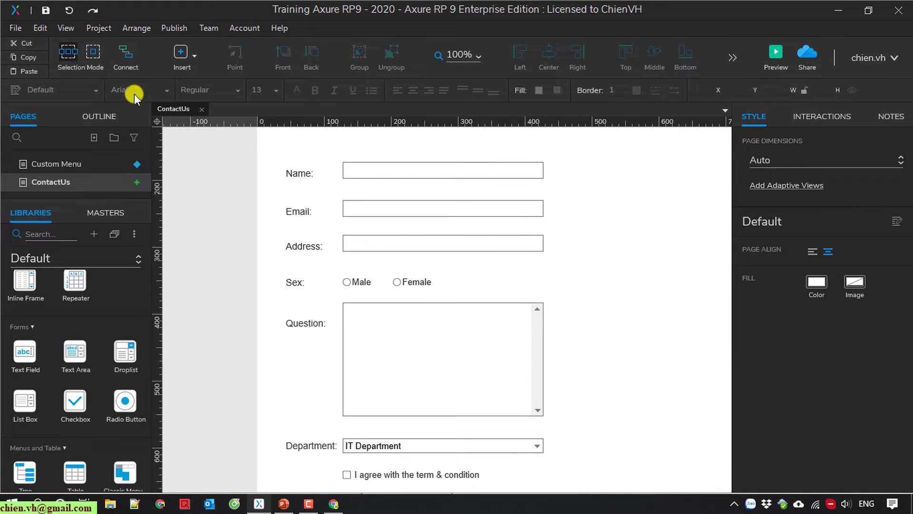
Preview the page in the browser and alternate between Female and Male to check that the choices exclude each other.
{"action": "left_click", "coordinate": [776, 55]}
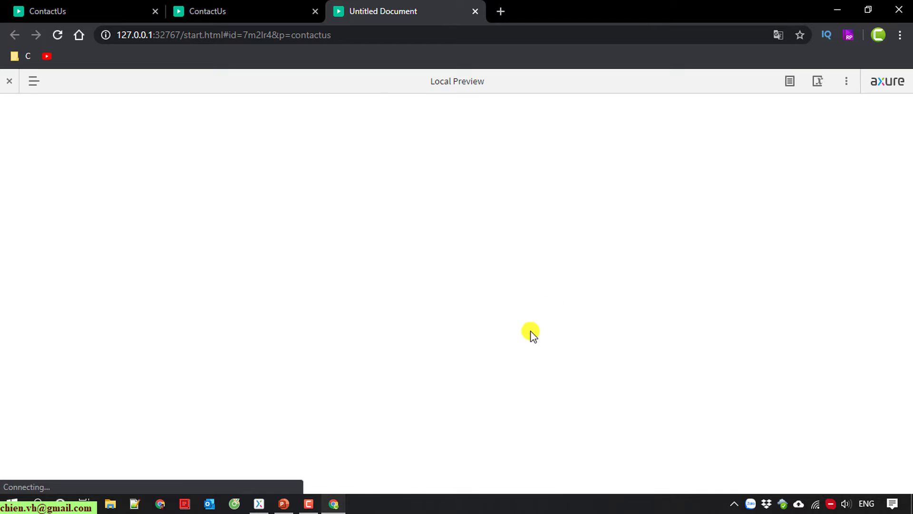
{"action": "scroll", "coordinate": [537, 329], "scroll_direction": "down", "scroll_amount": 2}
{"action": "left_click", "coordinate": [415, 264]}
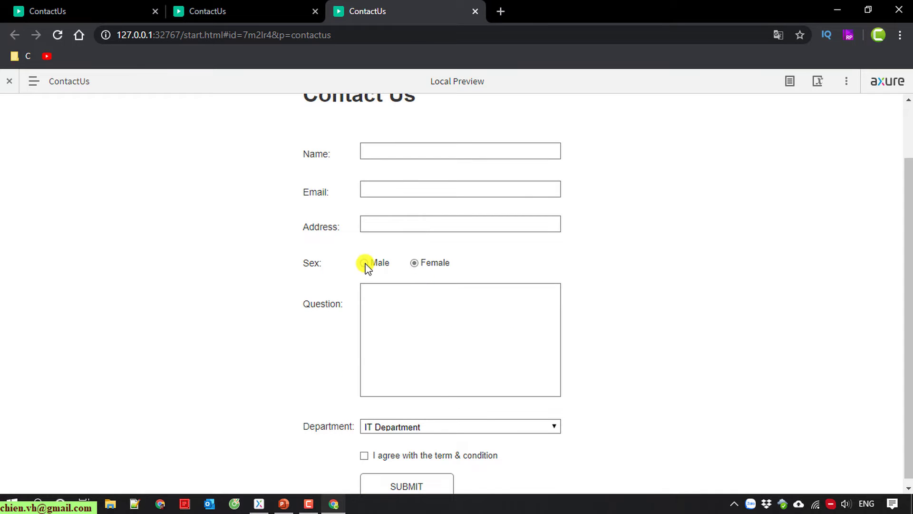
{"action": "left_click", "coordinate": [414, 264]}
{"action": "left_click", "coordinate": [365, 264]}
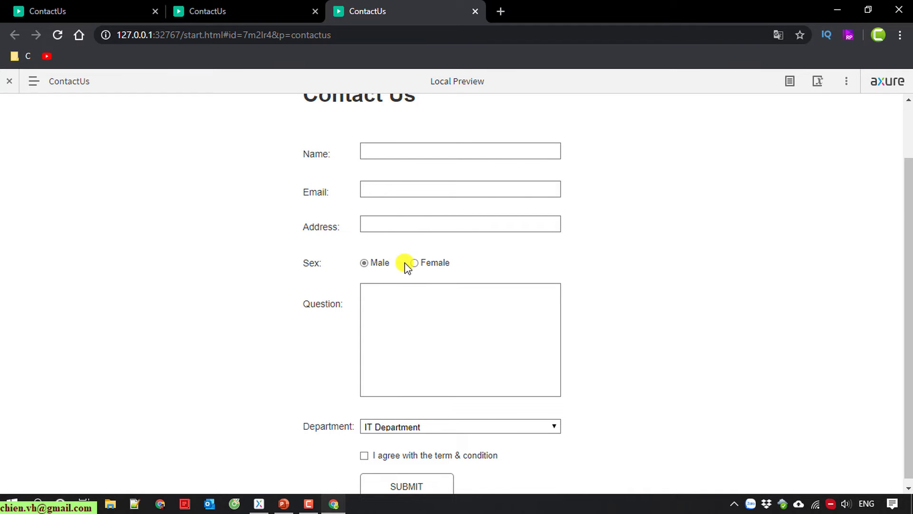
{"action": "left_click", "coordinate": [414, 264]}
{"action": "left_click", "coordinate": [364, 263]}
In the preview, choose Sales Department, tick the term & condition checkbox, and look over the whole form.
{"action": "scroll", "coordinate": [571, 266], "scroll_direction": "down", "scroll_amount": 1}
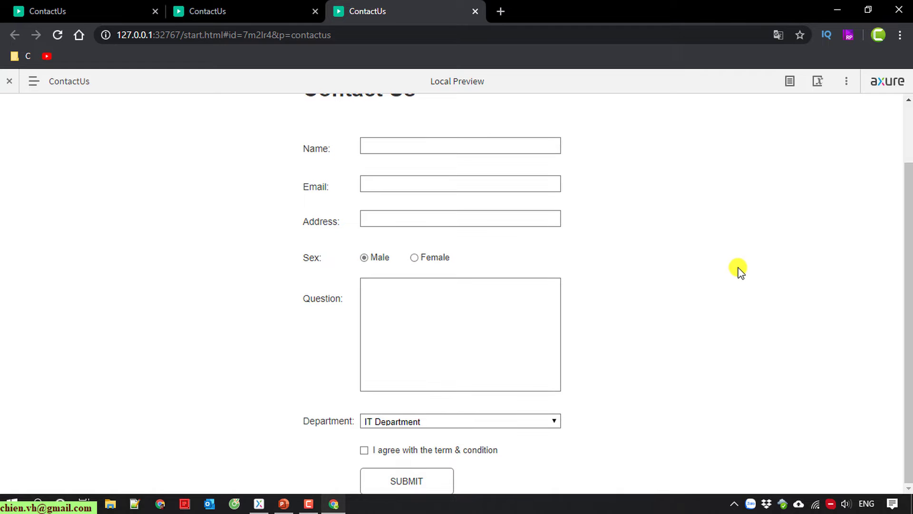
{"action": "left_click", "coordinate": [529, 420]}
{"action": "left_click", "coordinate": [494, 445]}
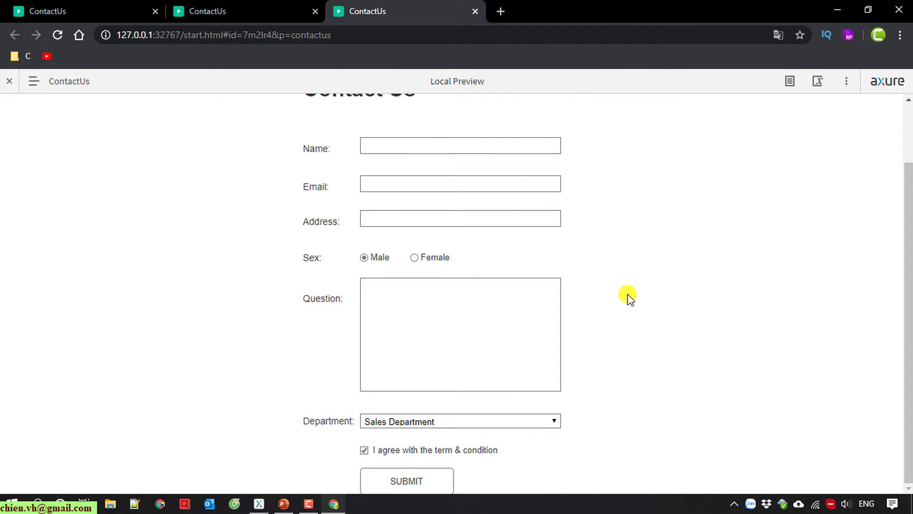
{"action": "scroll", "coordinate": [599, 320], "scroll_direction": "up", "scroll_amount": 2}
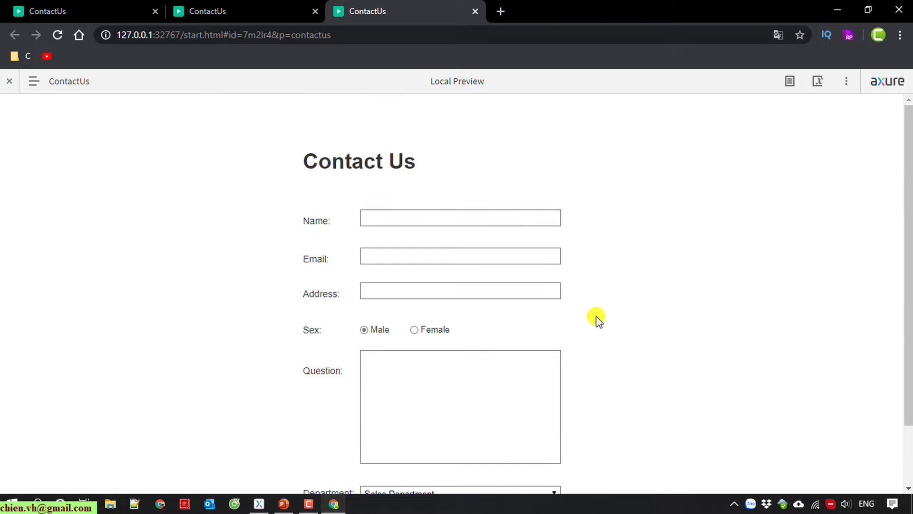
{"action": "scroll", "coordinate": [598, 321], "scroll_direction": "down", "scroll_amount": 2}
{"action": "scroll", "coordinate": [597, 320], "scroll_direction": "up", "scroll_amount": 2}
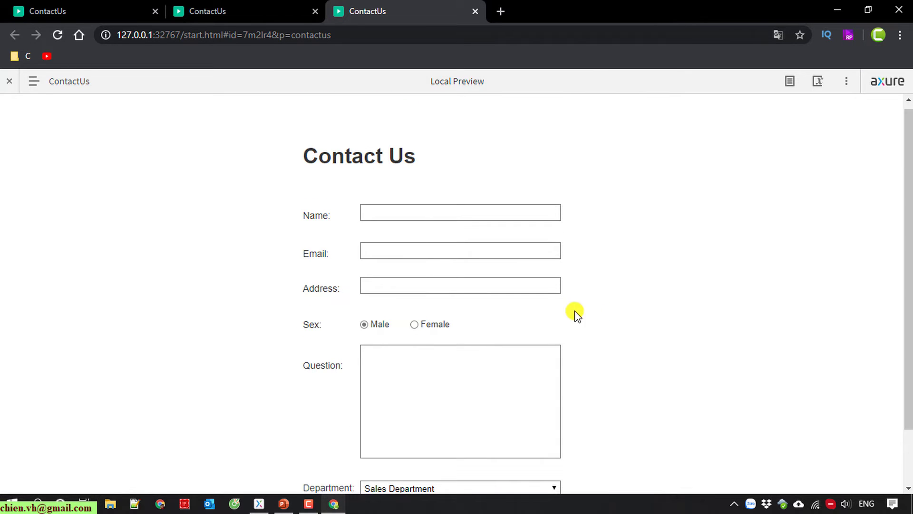
Return to Axure RP and move the SUBMIT button slightly further below the term & condition checkbox.
{"action": "left_click", "coordinate": [835, 8]}
{"action": "scroll", "coordinate": [656, 316], "scroll_direction": "down", "scroll_amount": 5}
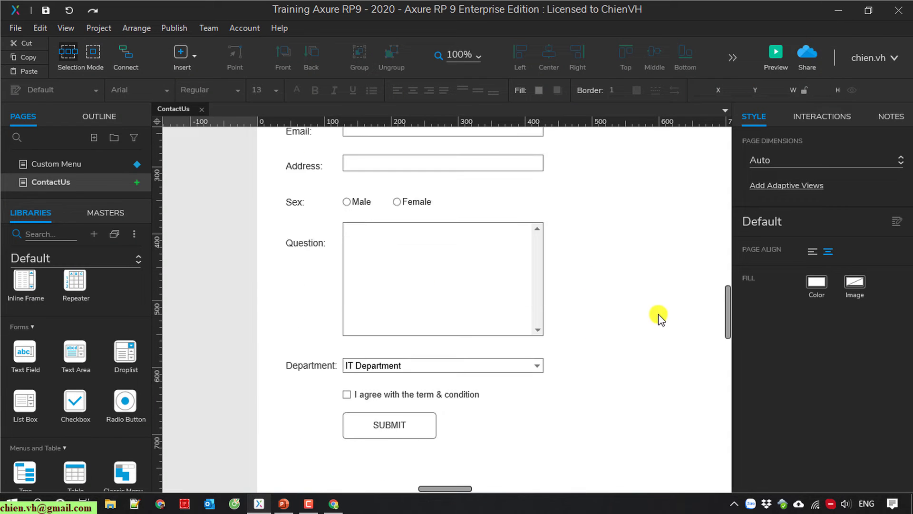
{"action": "left_click_drag", "start_coordinate": [397, 265], "coordinate": [396, 273]}
{"action": "left_click", "coordinate": [401, 332]}
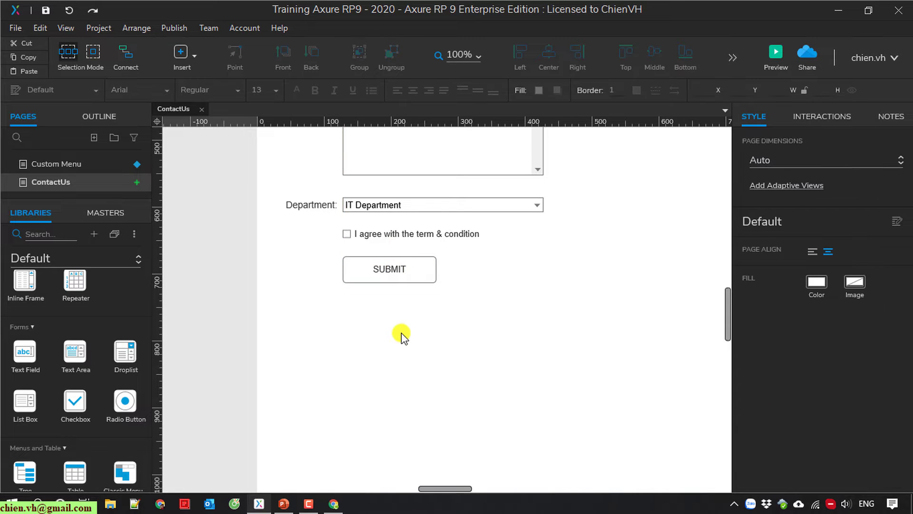
{"action": "scroll", "coordinate": [406, 344], "scroll_direction": "up", "scroll_amount": 3}
{"action": "scroll", "coordinate": [405, 345], "scroll_direction": "up", "scroll_amount": 3}
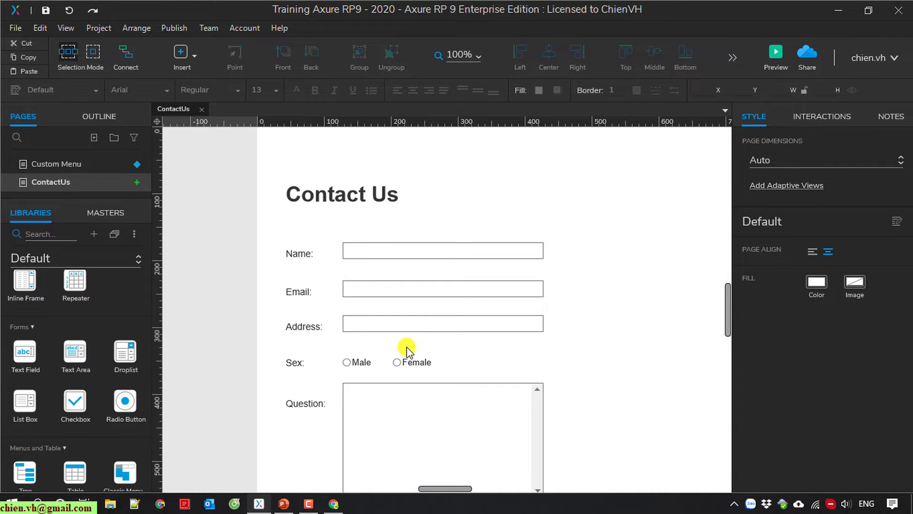
{"action": "scroll", "coordinate": [407, 346], "scroll_direction": "down", "scroll_amount": 2}
{"action": "scroll", "coordinate": [405, 346], "scroll_direction": "down", "scroll_amount": 4}
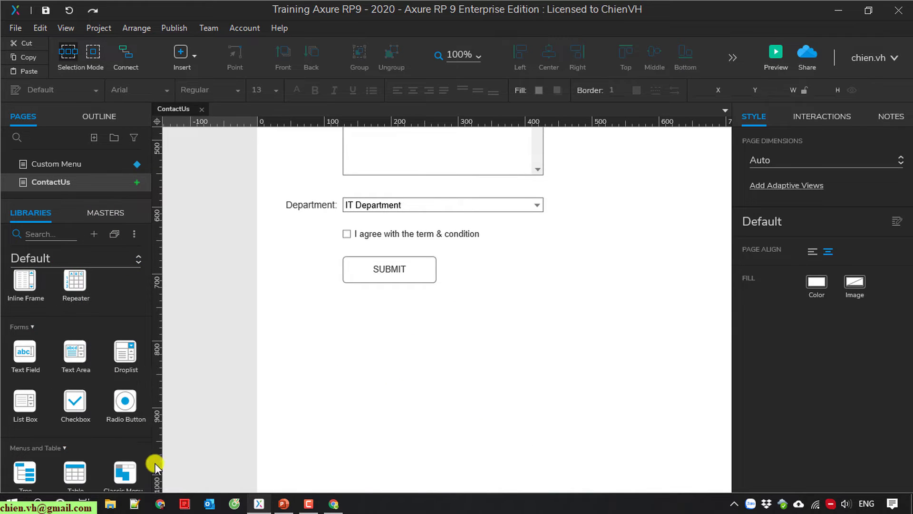
Place a Box 2 widget of 300 by 170 px below the SUBMIT button at about x 128, y 764.
{"action": "scroll", "coordinate": [99, 441], "scroll_direction": "up", "scroll_amount": 3}
{"action": "scroll", "coordinate": [98, 441], "scroll_direction": "up", "scroll_amount": 6}
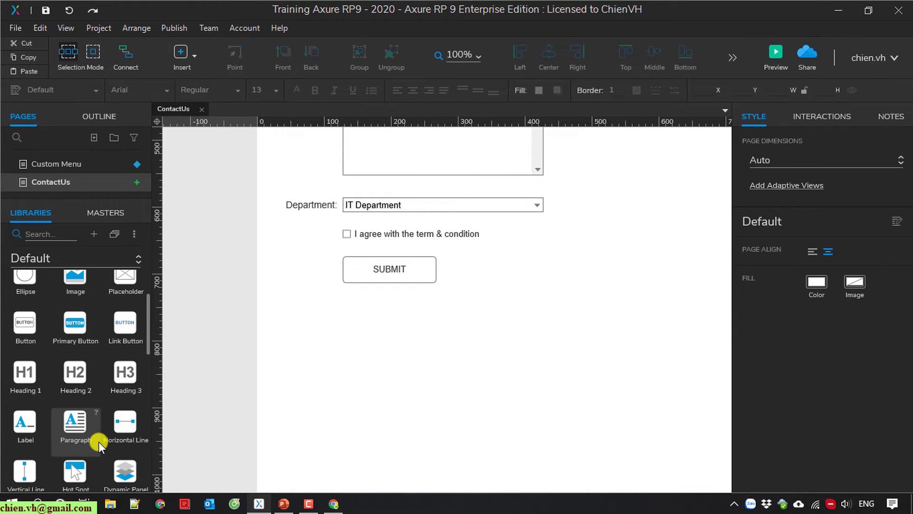
{"action": "scroll", "coordinate": [98, 442], "scroll_direction": "up", "scroll_amount": 3}
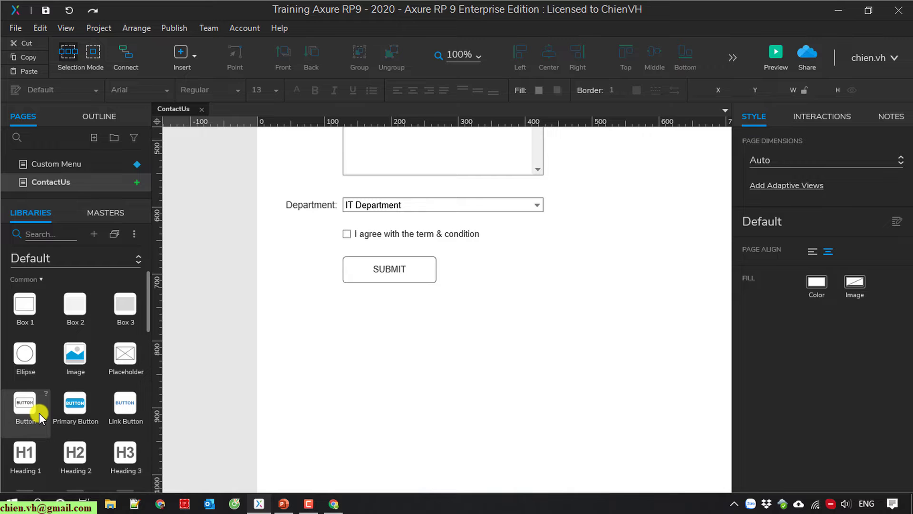
{"action": "left_click_drag", "start_coordinate": [73, 308], "coordinate": [346, 321]}
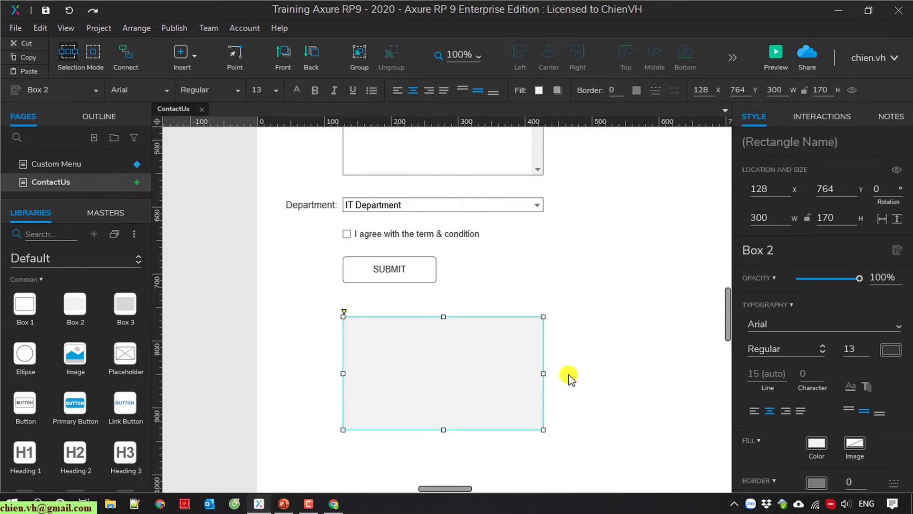
{"action": "left_click", "coordinate": [546, 436]}
{"action": "left_click", "coordinate": [466, 363]}
{"action": "left_click", "coordinate": [592, 422]}
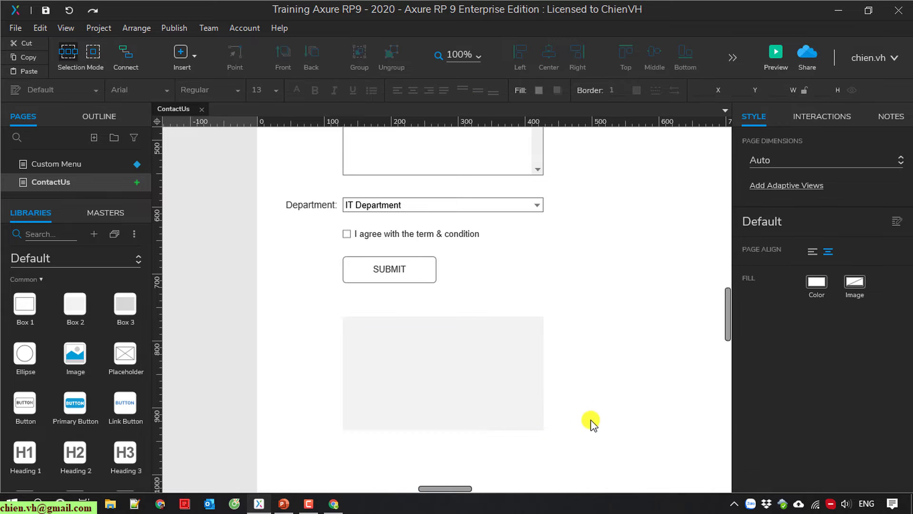
Enlarge the grey box below the SUBMIT button in both directions, to about 387 px wide.
{"action": "left_click", "coordinate": [453, 380]}
{"action": "left_click_drag", "start_coordinate": [543, 429], "coordinate": [590, 469]}
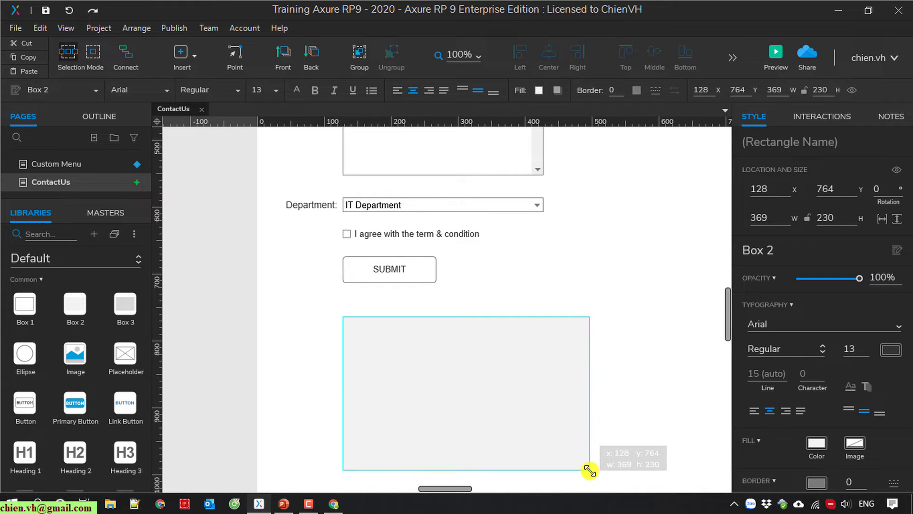
{"action": "left_click", "coordinate": [637, 383]}
{"action": "scroll", "coordinate": [556, 382], "scroll_direction": "down", "scroll_amount": 3}
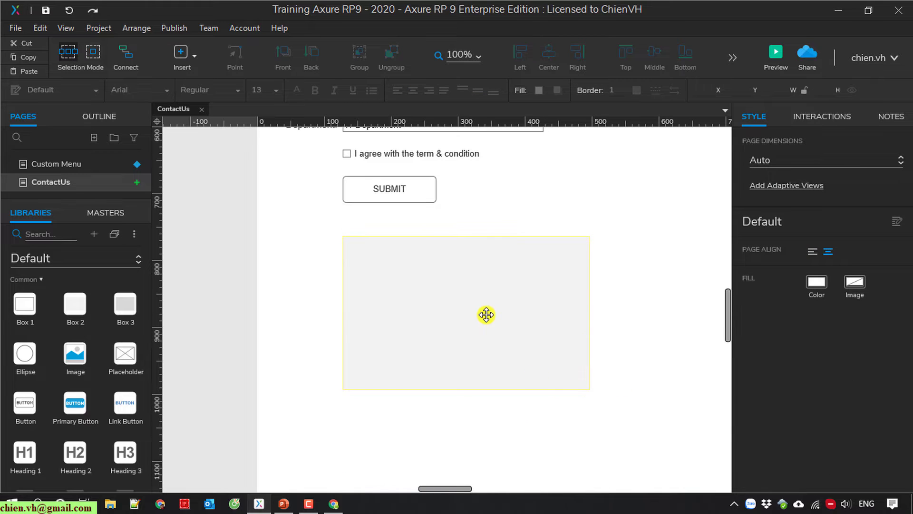
{"action": "left_click", "coordinate": [573, 379]}
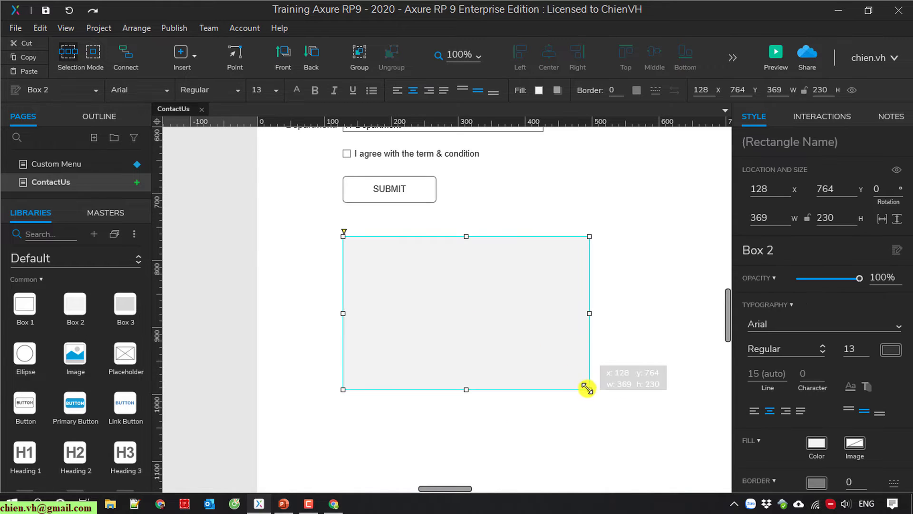
{"action": "left_click_drag", "start_coordinate": [586, 387], "coordinate": [601, 396]}
{"action": "left_click", "coordinate": [629, 372]}
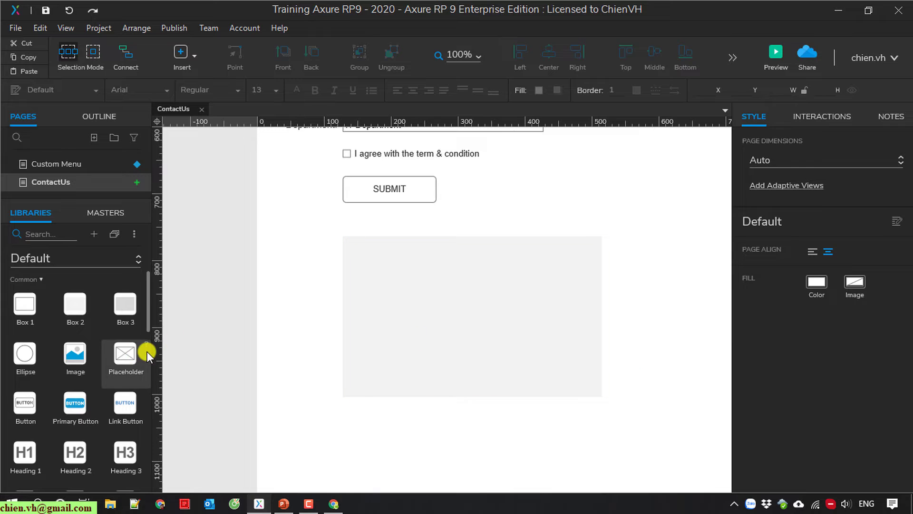
Search the widget library for "Dyna" and place a Dynamic Panel just below the grey box, aligned with its left edge.
{"action": "left_click", "coordinate": [53, 257]}
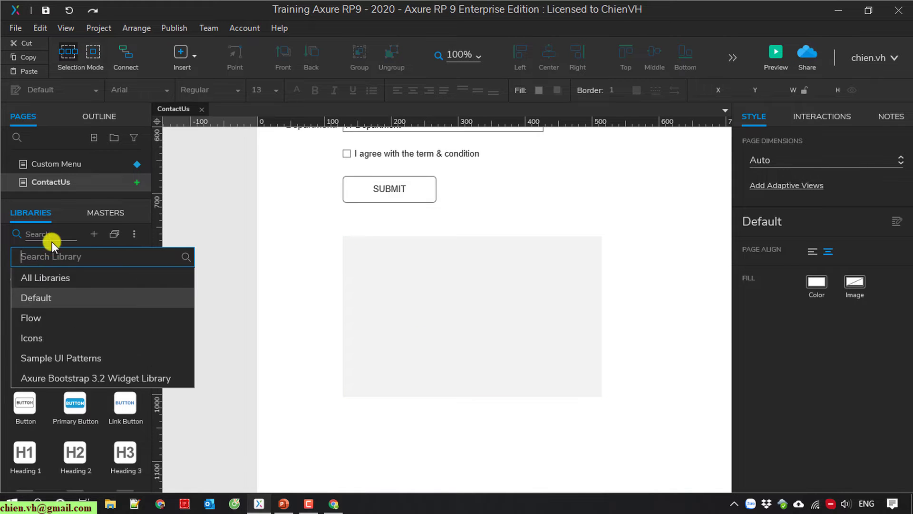
{"action": "left_click", "coordinate": [52, 234]}
{"action": "type", "text": "Dyna"}
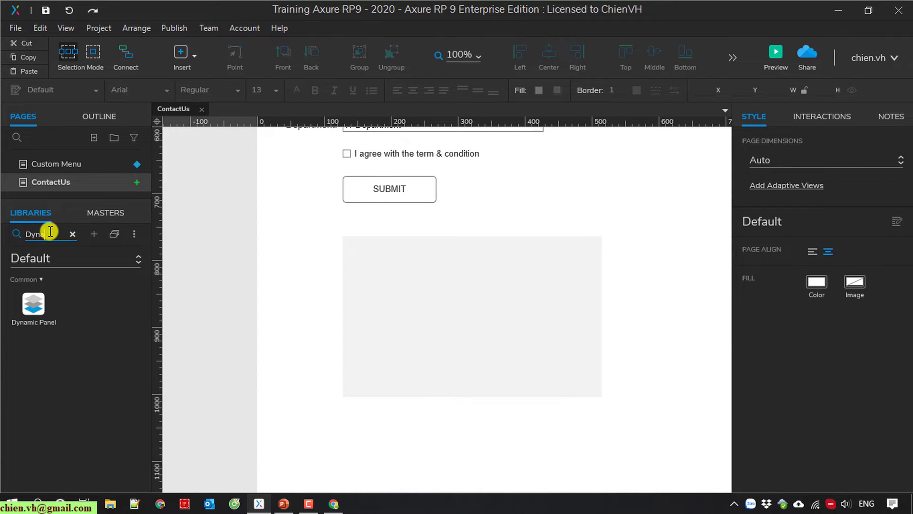
{"action": "left_click_drag", "start_coordinate": [33, 302], "coordinate": [344, 414]}
{"action": "scroll", "coordinate": [460, 409], "scroll_direction": "down", "scroll_amount": 5}
{"action": "left_click", "coordinate": [621, 402]}
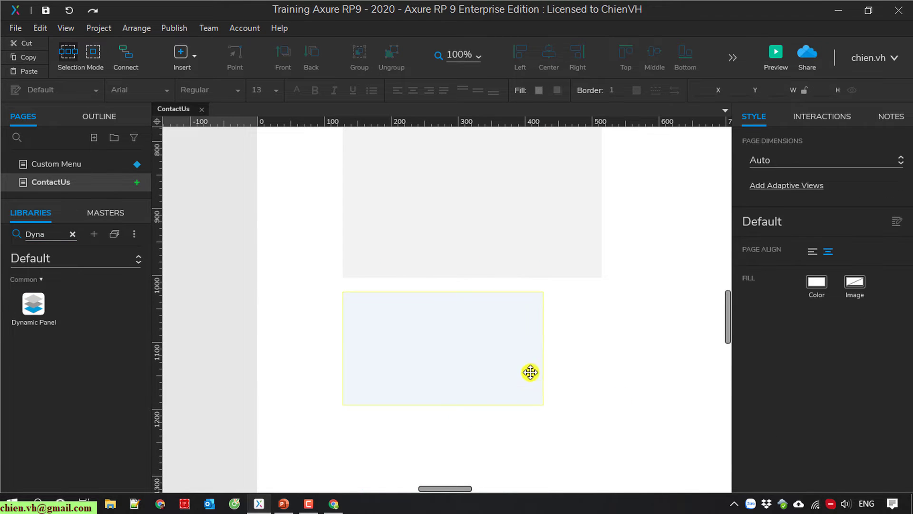
Resize the dynamic panel to about 387 by 179 px so that its width matches the grey box.
{"action": "left_click", "coordinate": [530, 373]}
{"action": "left_click_drag", "start_coordinate": [543, 404], "coordinate": [601, 411]}
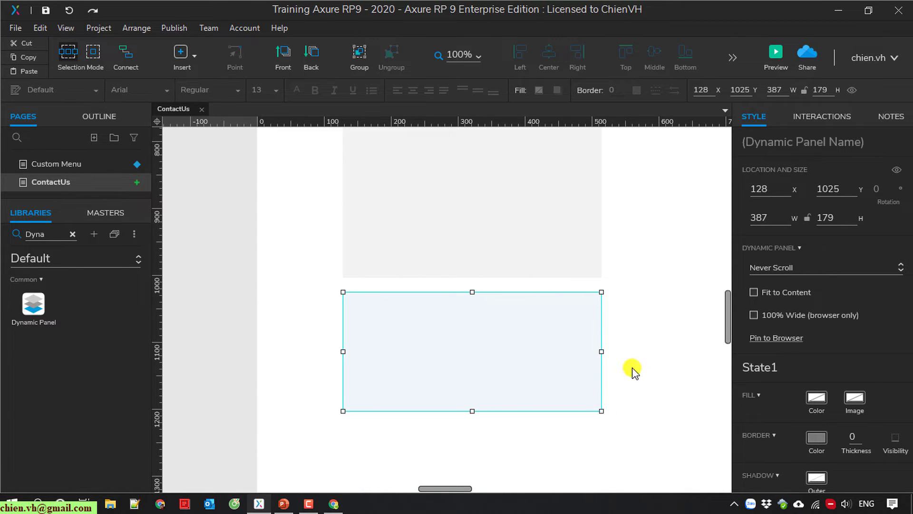
{"action": "left_click", "coordinate": [632, 371]}
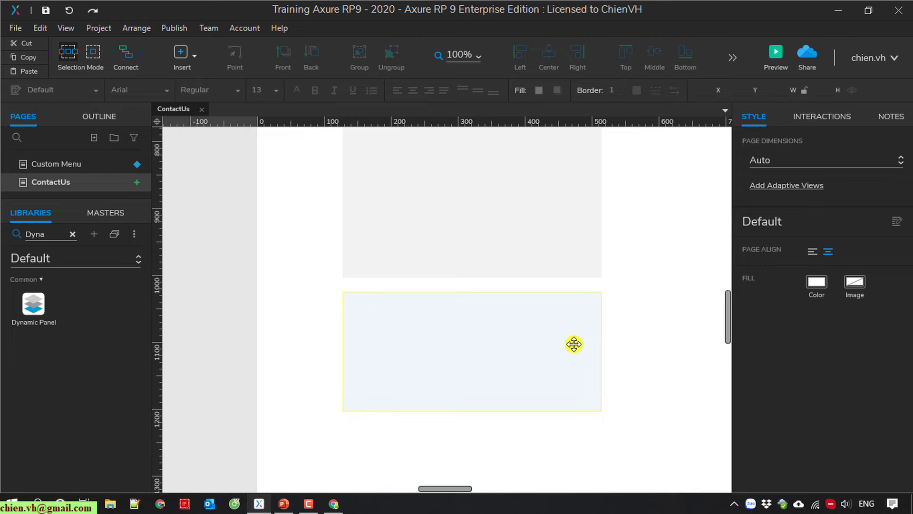
Open State1 of the dynamic panel for editing and show the page outline with more vertical room.
{"action": "double_click", "coordinate": [439, 326]}
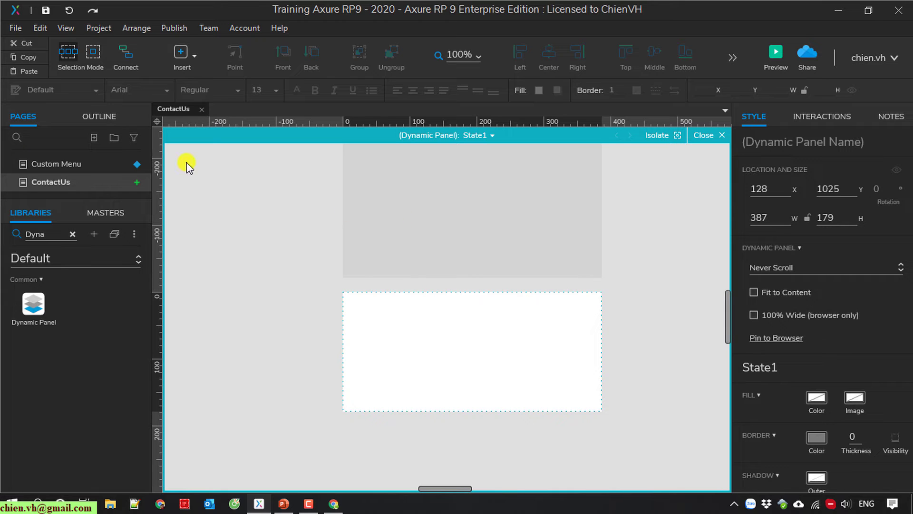
{"action": "left_click", "coordinate": [107, 117]}
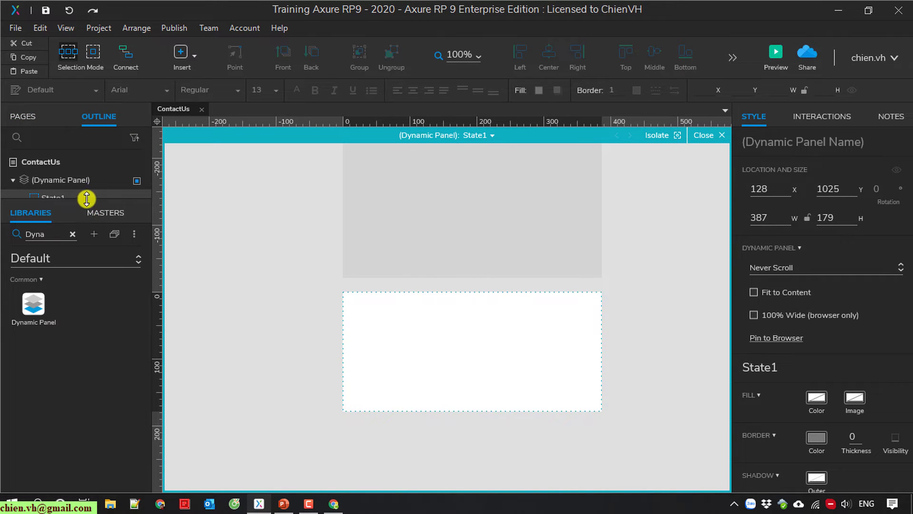
{"action": "left_click_drag", "start_coordinate": [87, 199], "coordinate": [78, 291]}
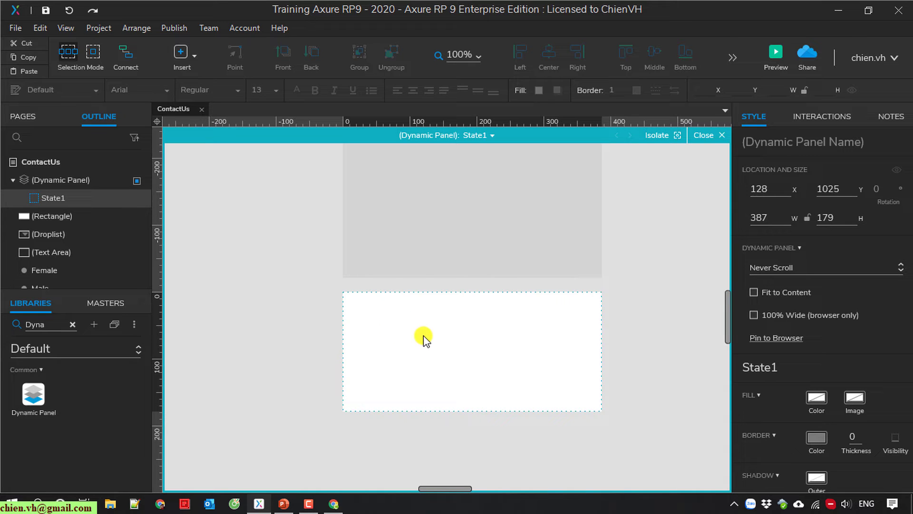
Add a Paragraph to State1 with the text "Thank you for yor query. We will check and get back to you soon!".
{"action": "left_click", "coordinate": [73, 322]}
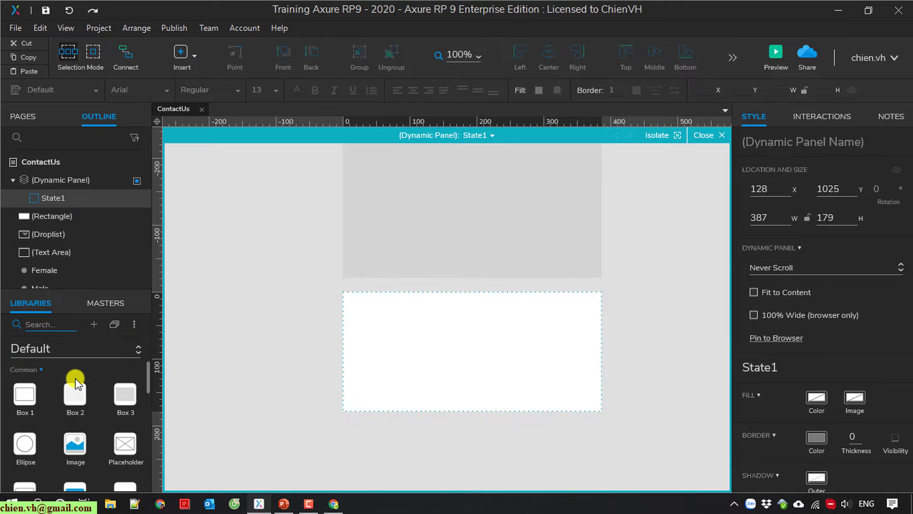
{"action": "scroll", "coordinate": [83, 406], "scroll_direction": "down", "scroll_amount": 3}
{"action": "left_click_drag", "start_coordinate": [62, 443], "coordinate": [371, 316]}
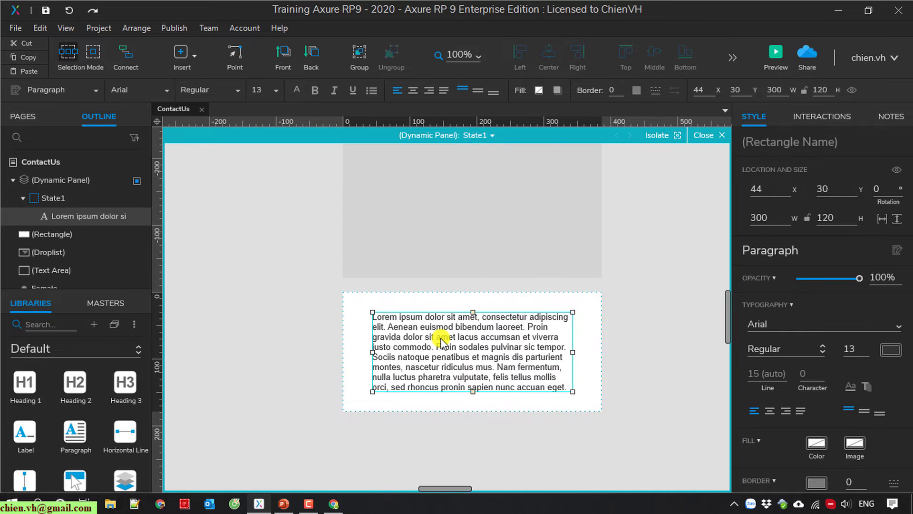
{"action": "double_click", "coordinate": [441, 340]}
{"action": "type", "text": "Thank you for yor query. We will check and get bad"}
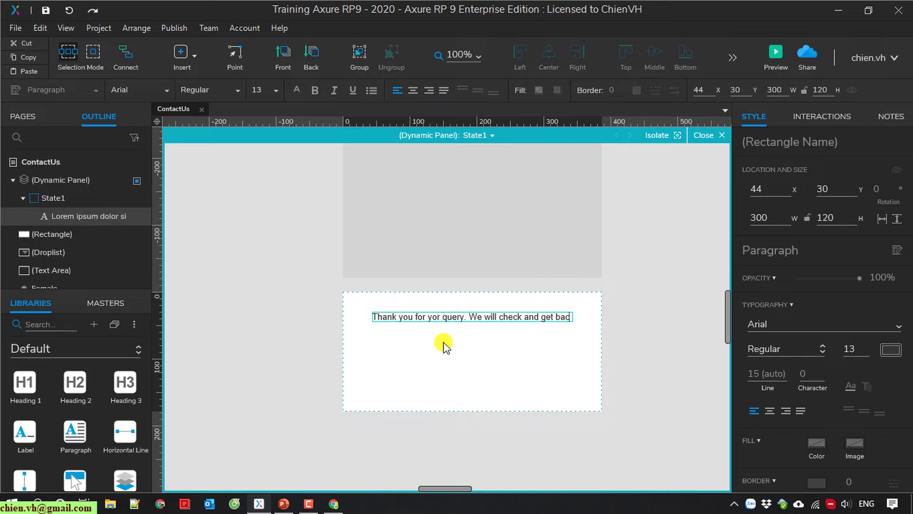
{"action": "type", "text": "k to you soon!"}
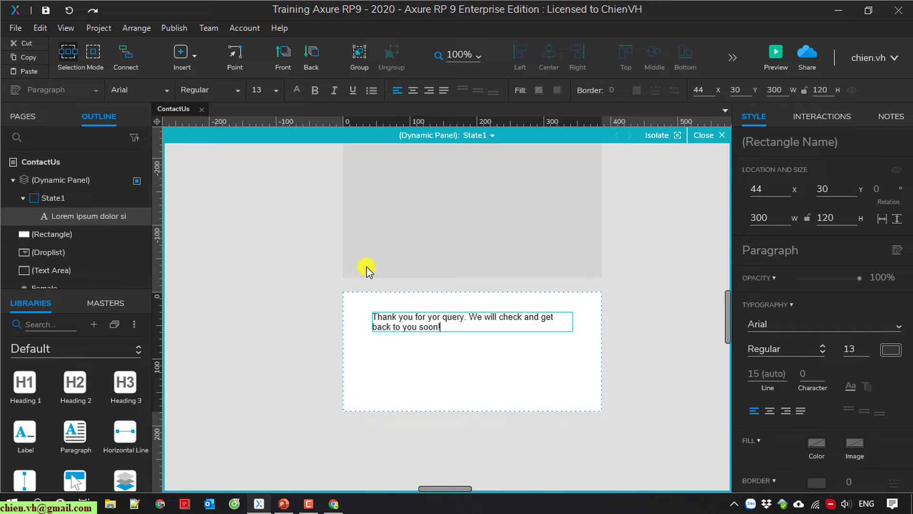
Centre the thank-you text horizontally and set its font size to 20.
{"action": "key", "text": "ctrl+a"}
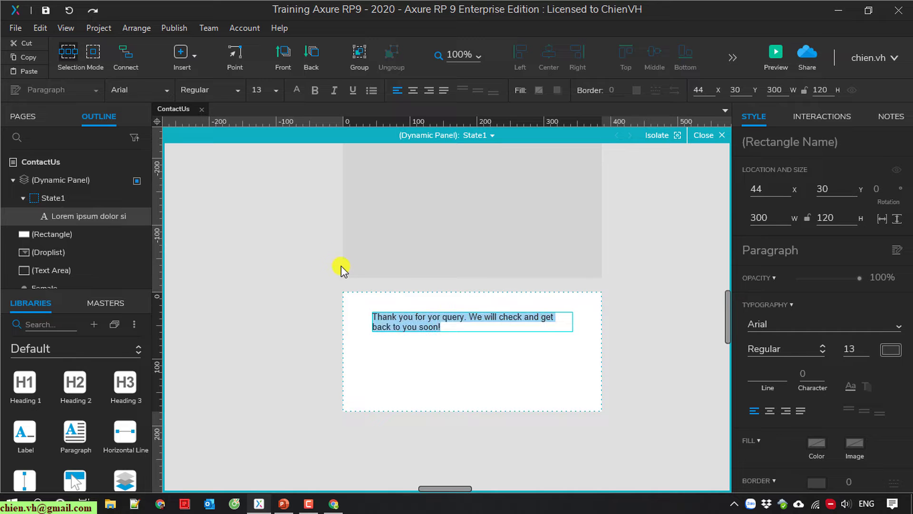
{"action": "left_click", "coordinate": [769, 410]}
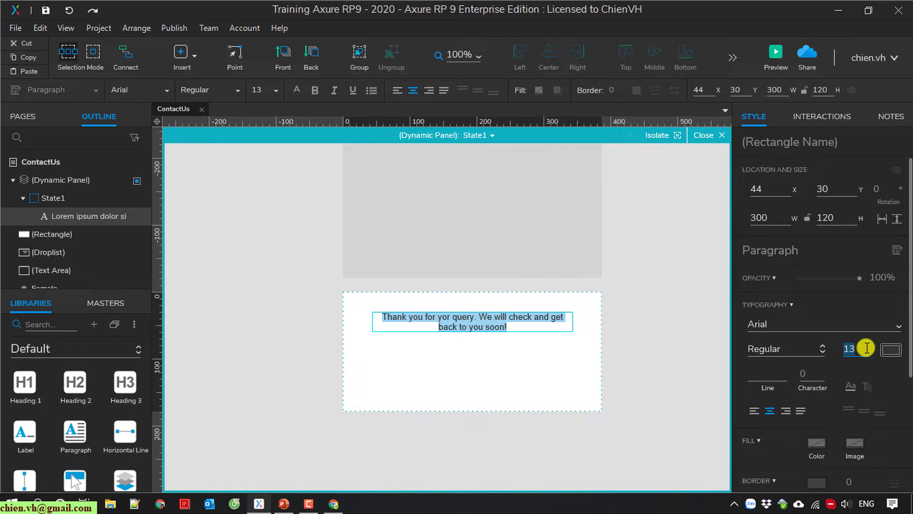
{"action": "left_click", "coordinate": [860, 348]}
{"action": "type", "text": "20"}
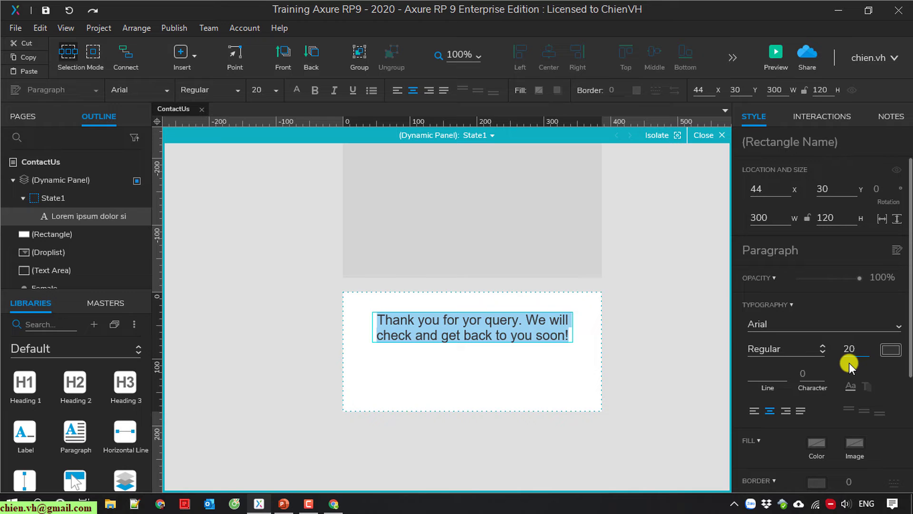
{"action": "left_click", "coordinate": [514, 350]}
{"action": "left_click", "coordinate": [502, 324]}
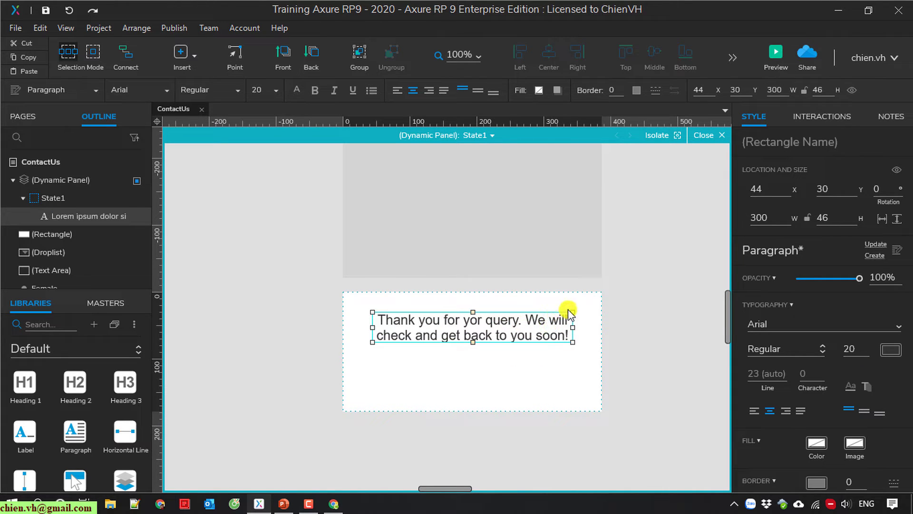
Move the thank-you text down to the panel's vertical middle and add a Button about 43 by 28 px in State1's upper-right corner.
{"action": "left_click_drag", "start_coordinate": [564, 313], "coordinate": [560, 339]}
{"action": "left_click", "coordinate": [638, 326]}
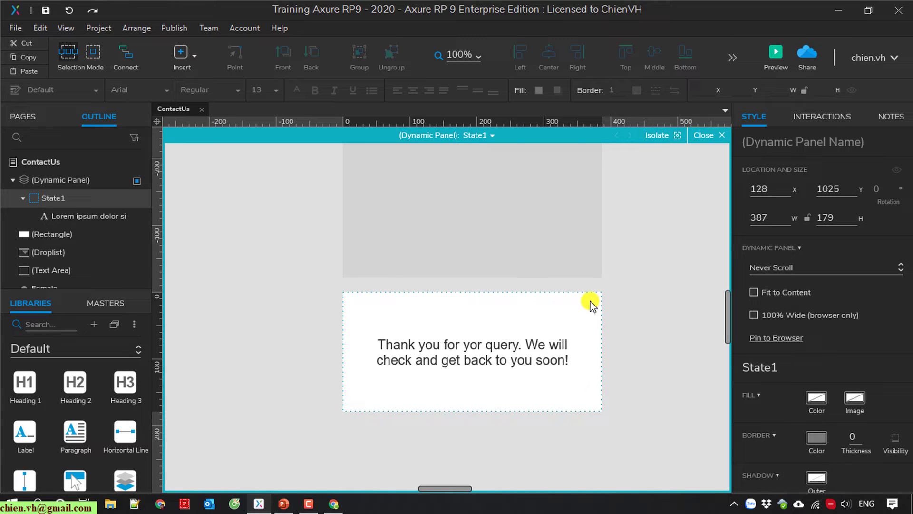
{"action": "scroll", "coordinate": [106, 380], "scroll_direction": "down", "scroll_amount": 10}
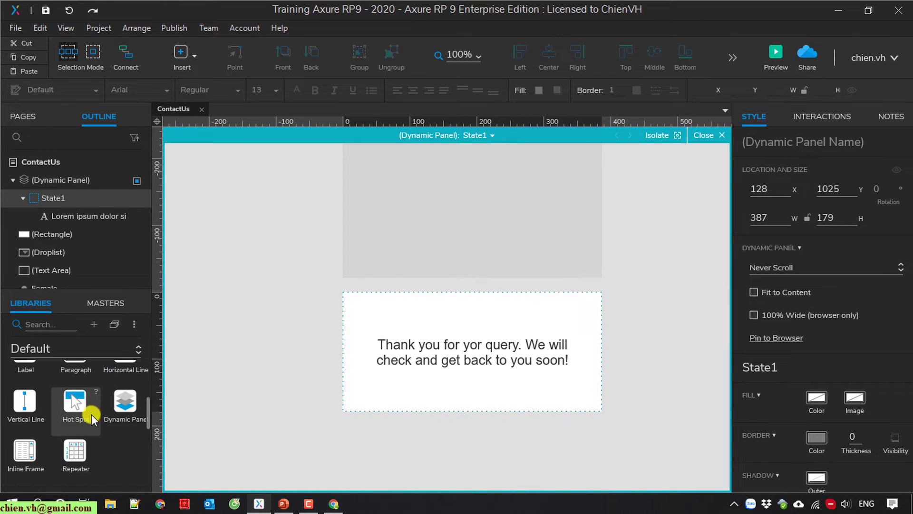
{"action": "scroll", "coordinate": [104, 429], "scroll_direction": "up", "scroll_amount": 10}
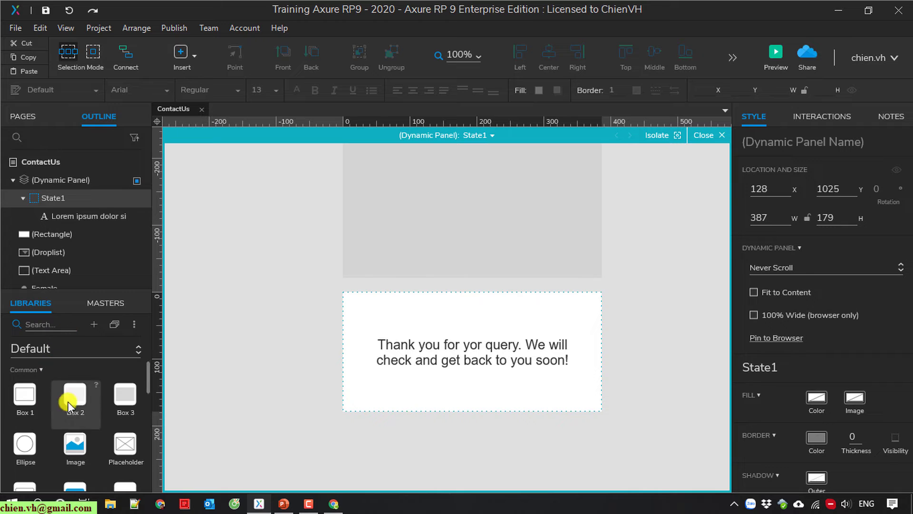
{"action": "scroll", "coordinate": [82, 400], "scroll_direction": "down", "scroll_amount": 2}
{"action": "left_click_drag", "start_coordinate": [25, 413], "coordinate": [589, 305]}
{"action": "left_click", "coordinate": [516, 312]}
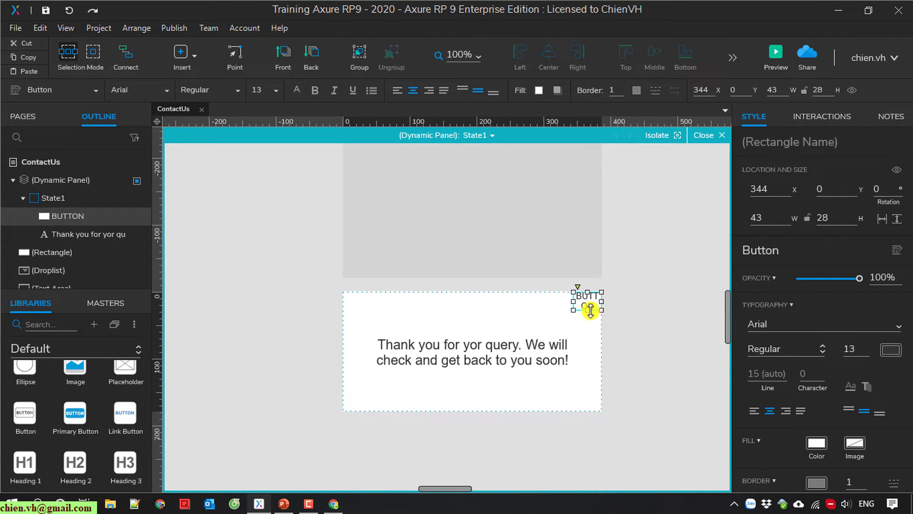
Replace the small button's text with "X" and finish editing the dynamic panel's State1.
{"action": "double_click", "coordinate": [586, 301]}
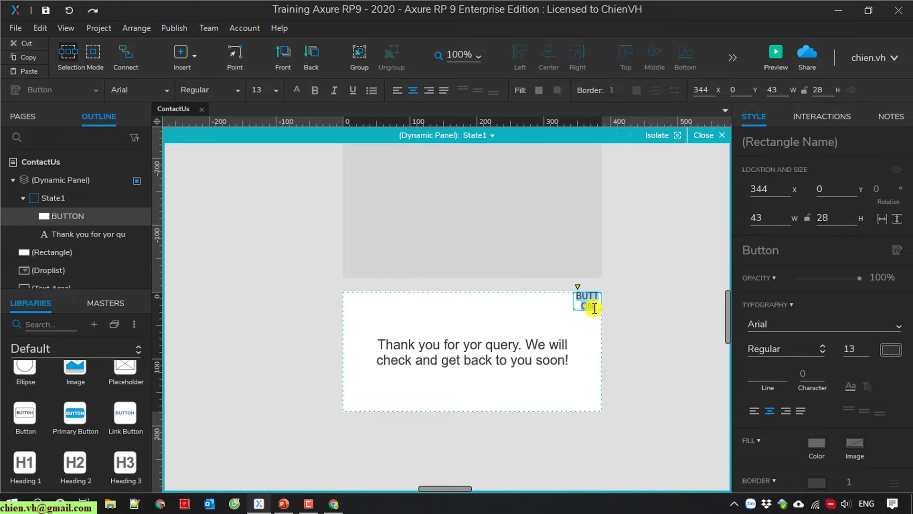
{"action": "key", "text": "BackSpace"}
{"action": "left_click", "coordinate": [591, 302]}
{"action": "left_click", "coordinate": [589, 302]}
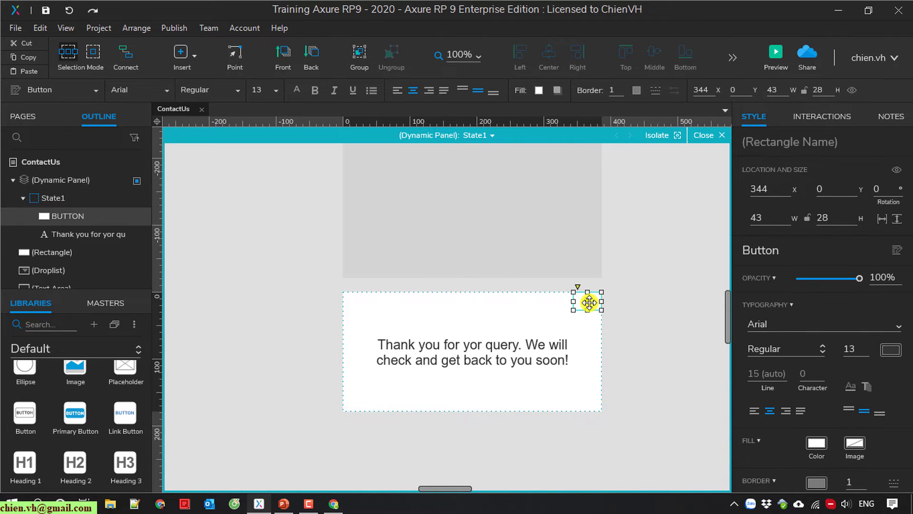
{"action": "left_click", "coordinate": [652, 367]}
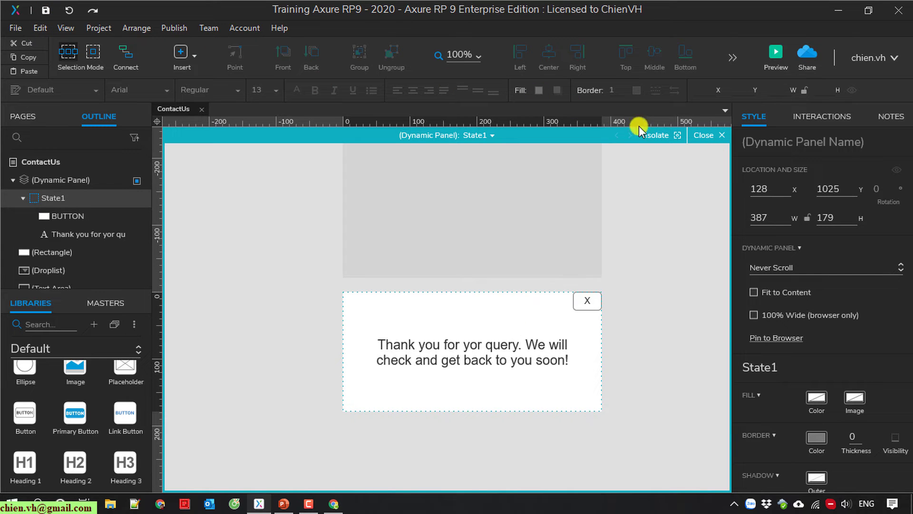
{"action": "left_click", "coordinate": [707, 135]}
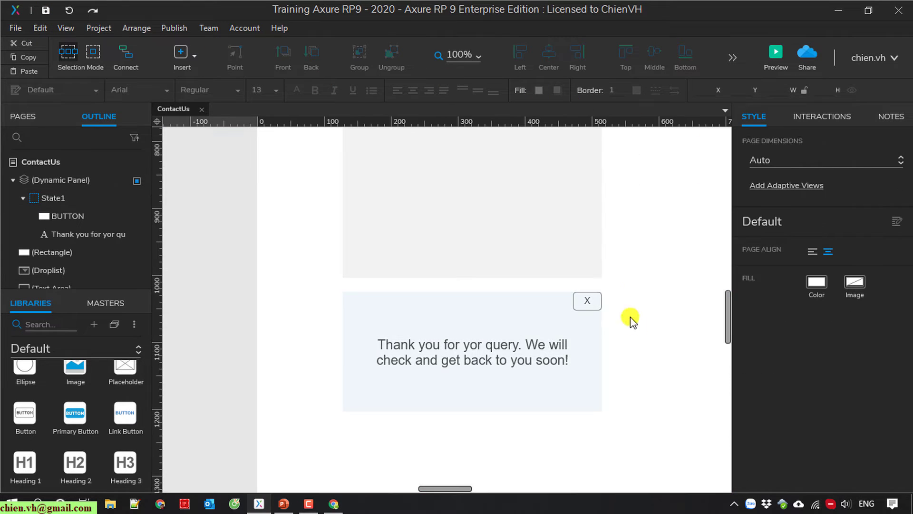
Name the dynamic panel "Thank you panel".
{"action": "left_click", "coordinate": [442, 310]}
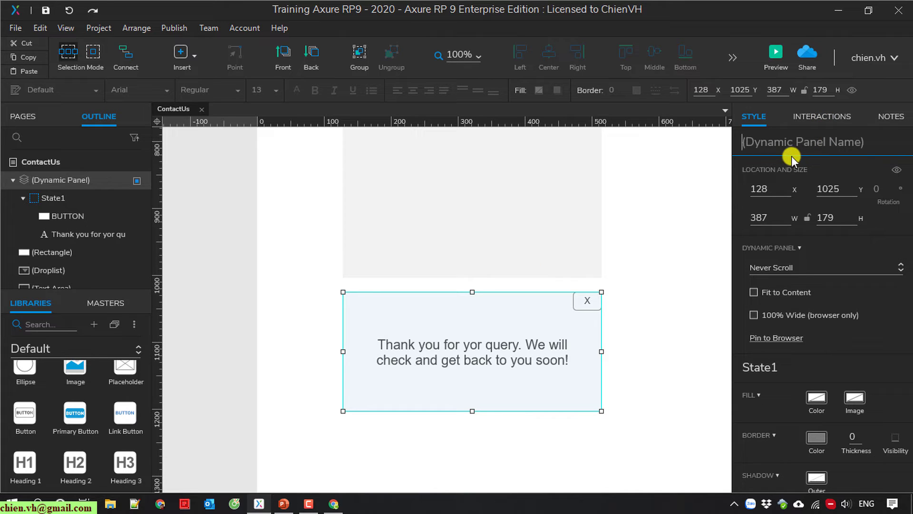
{"action": "type", "text": "Thank you p"}
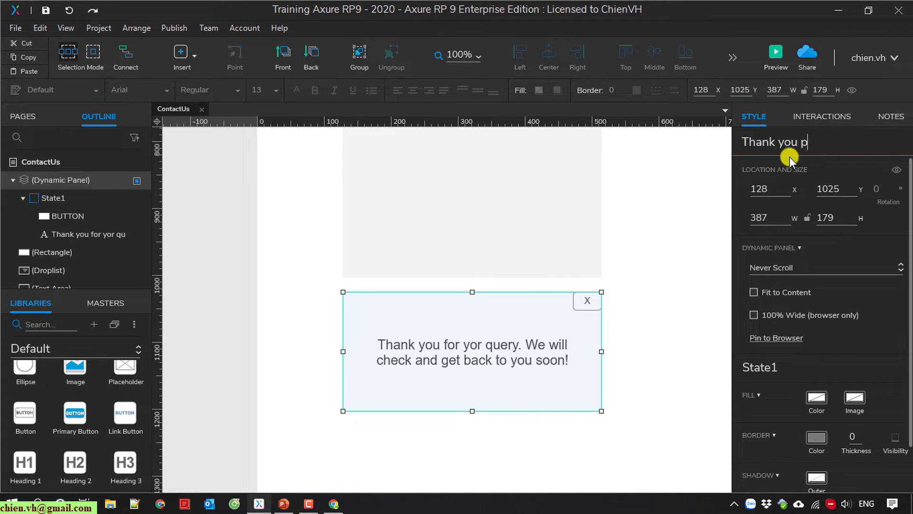
{"action": "type", "text": "anel"}
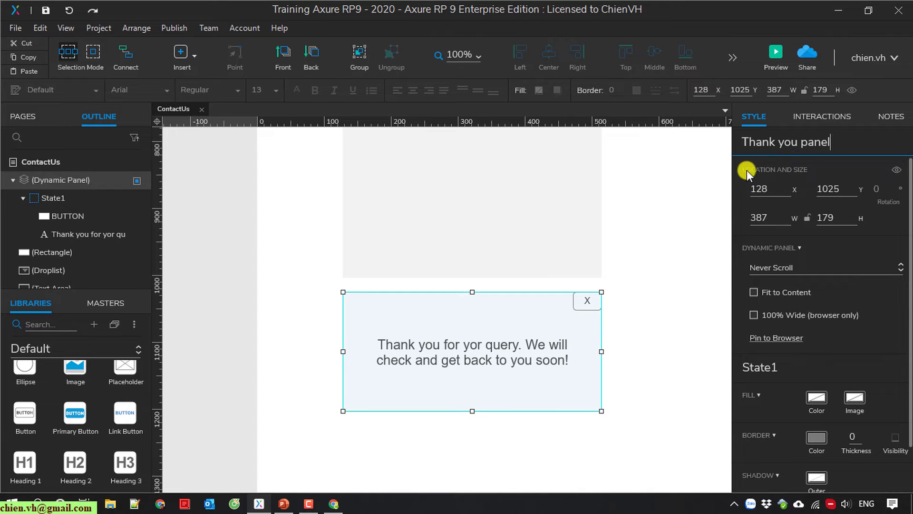
{"action": "left_click", "coordinate": [664, 298]}
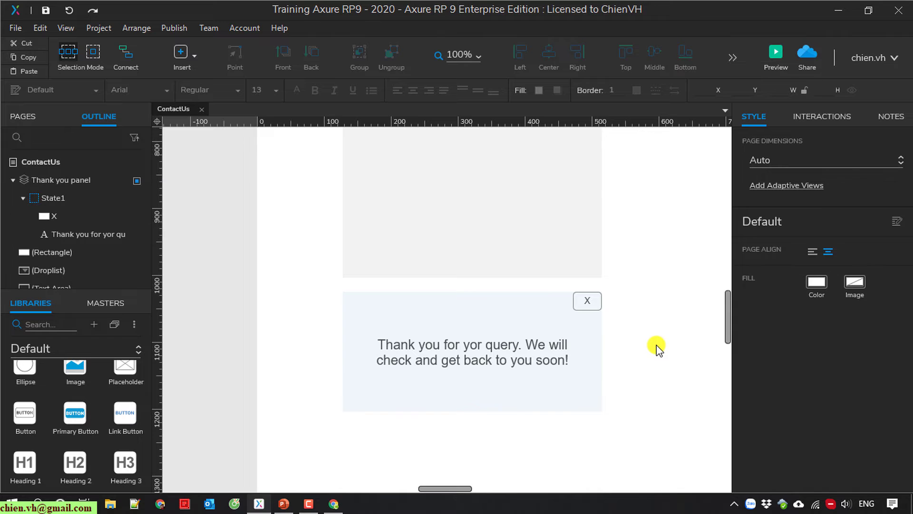
Move the Thank you panel up onto the grey box, aligned with its upper edge at X 128, Y 764.
{"action": "scroll", "coordinate": [657, 344], "scroll_direction": "up", "scroll_amount": 3}
{"action": "left_click", "coordinate": [495, 256]}
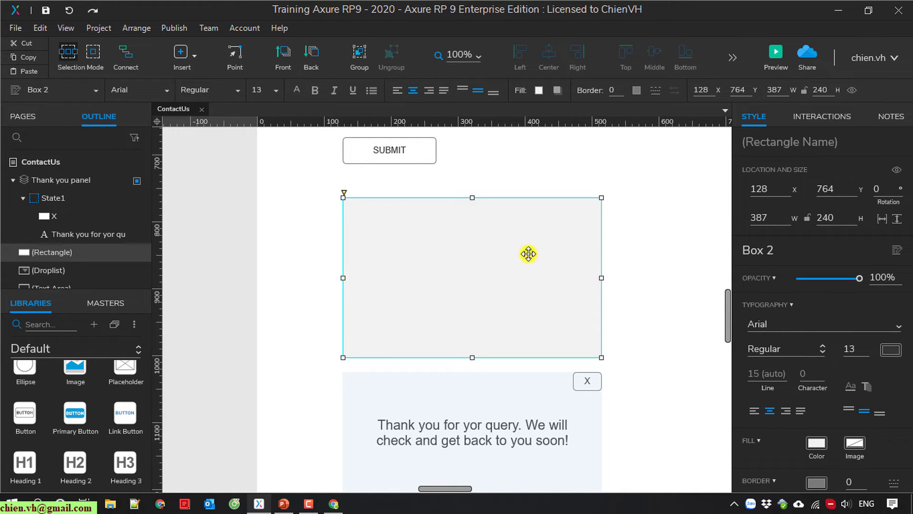
{"action": "left_click", "coordinate": [695, 322]}
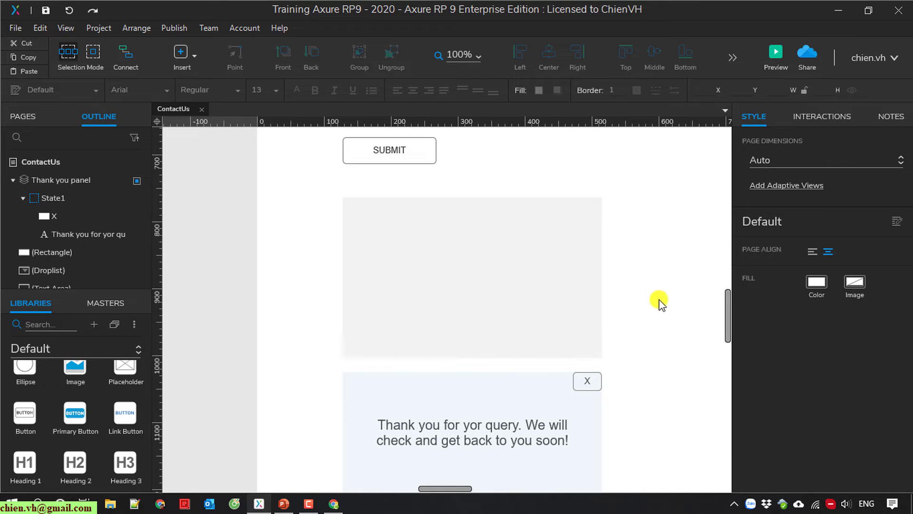
{"action": "left_click", "coordinate": [516, 402]}
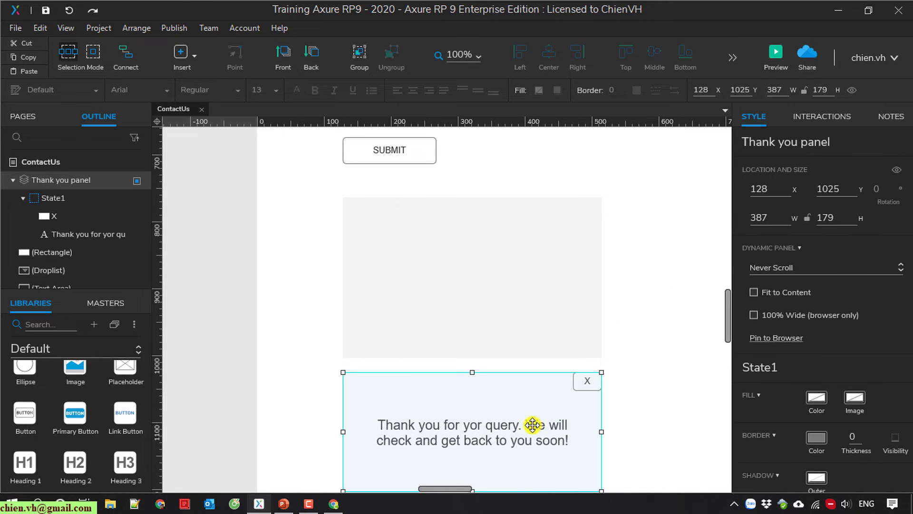
{"action": "left_click", "coordinate": [648, 379]}
{"action": "left_click", "coordinate": [532, 416]}
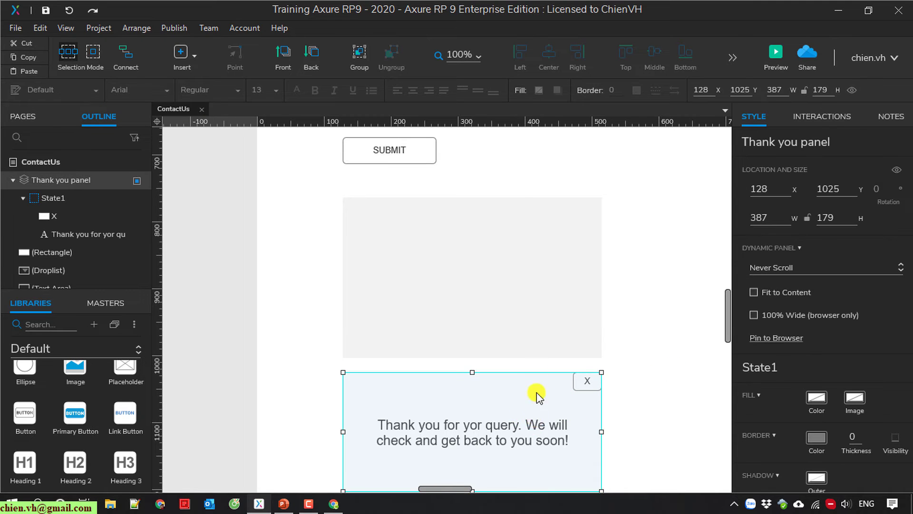
{"action": "left_click_drag", "start_coordinate": [538, 396], "coordinate": [538, 249]}
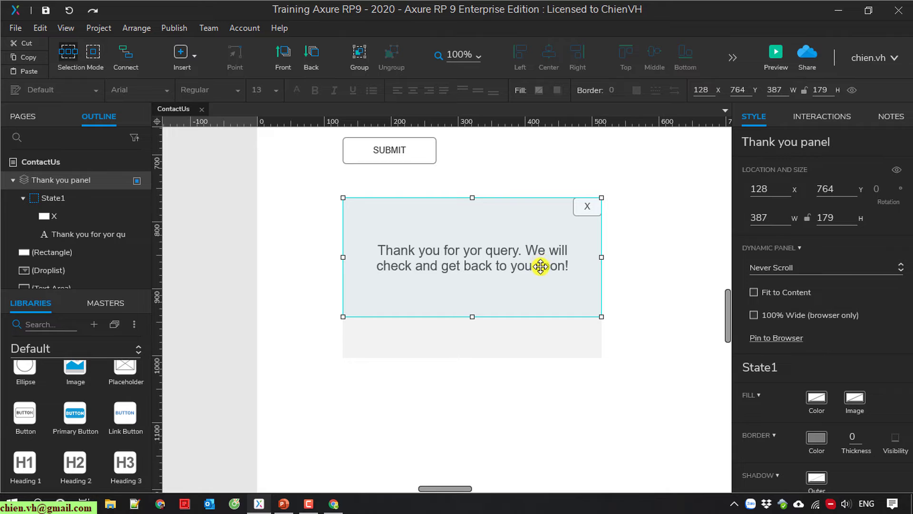
Resize the grey box to about 406 by 209 px and place it at about X 119, Y 761 to frame the Thank you panel.
{"action": "left_click", "coordinate": [566, 334]}
{"action": "left_click_drag", "start_coordinate": [602, 276], "coordinate": [614, 276]}
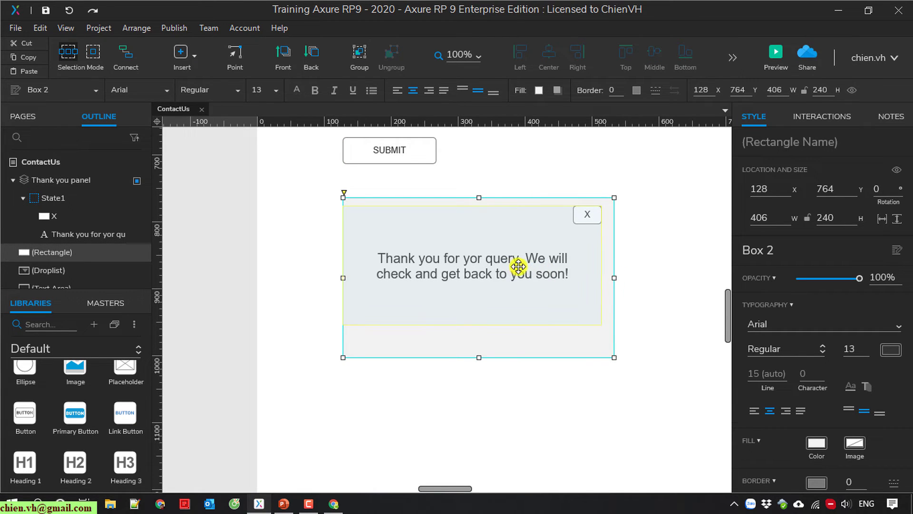
{"action": "mouse_move", "coordinate": [519, 266]}
{"action": "left_mouse_down"}
{"action": "mouse_move", "coordinate": [523, 262]}
{"action": "mouse_move", "coordinate": [508, 266]}
{"action": "left_mouse_up"}
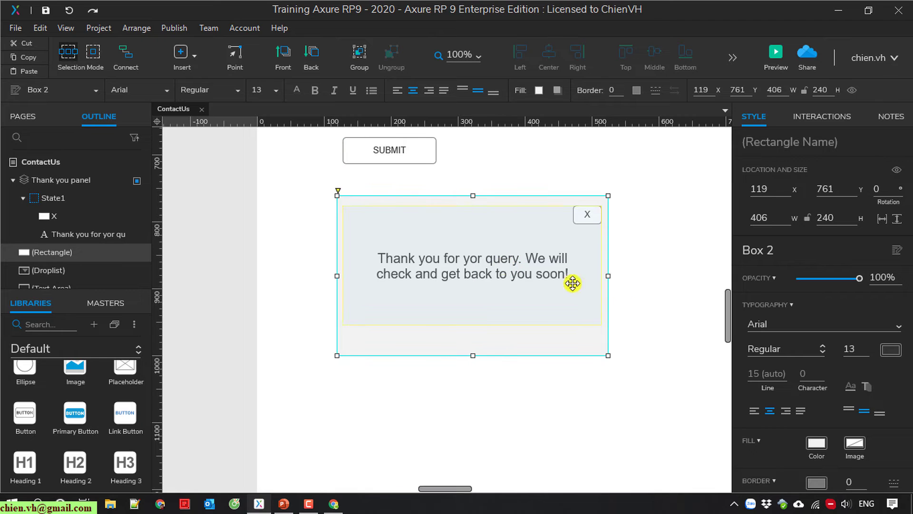
{"action": "left_click", "coordinate": [611, 298]}
{"action": "left_click", "coordinate": [515, 279]}
{"action": "left_click", "coordinate": [507, 338]}
{"action": "left_click_drag", "start_coordinate": [474, 356], "coordinate": [480, 338]}
{"action": "left_click", "coordinate": [504, 400]}
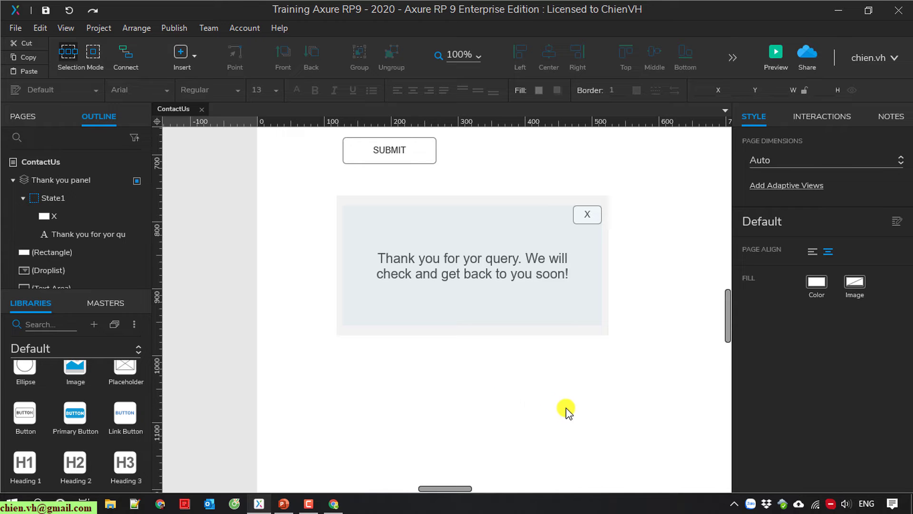
Try a mid-grey #7F7F7F and a light purple #8080FF fill on the box behind the Thank you panel.
{"action": "scroll", "coordinate": [568, 411], "scroll_direction": "up", "scroll_amount": 2}
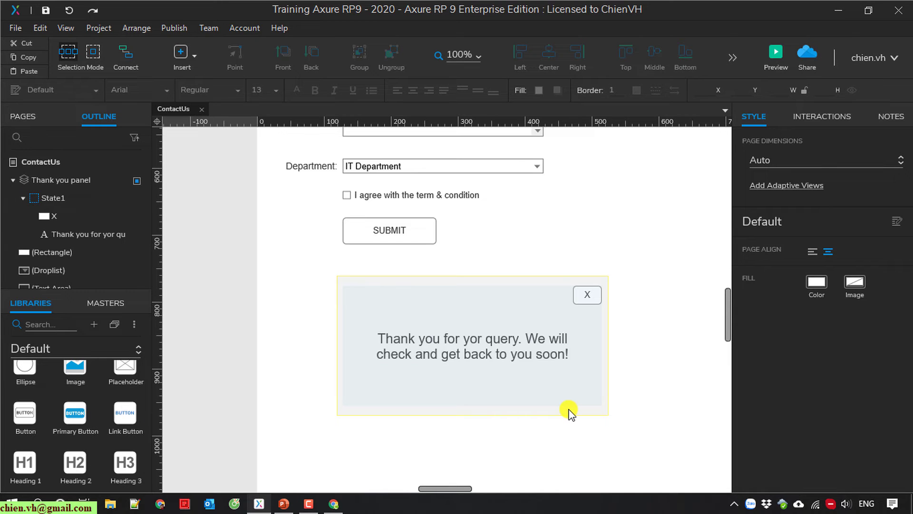
{"action": "left_click", "coordinate": [508, 280]}
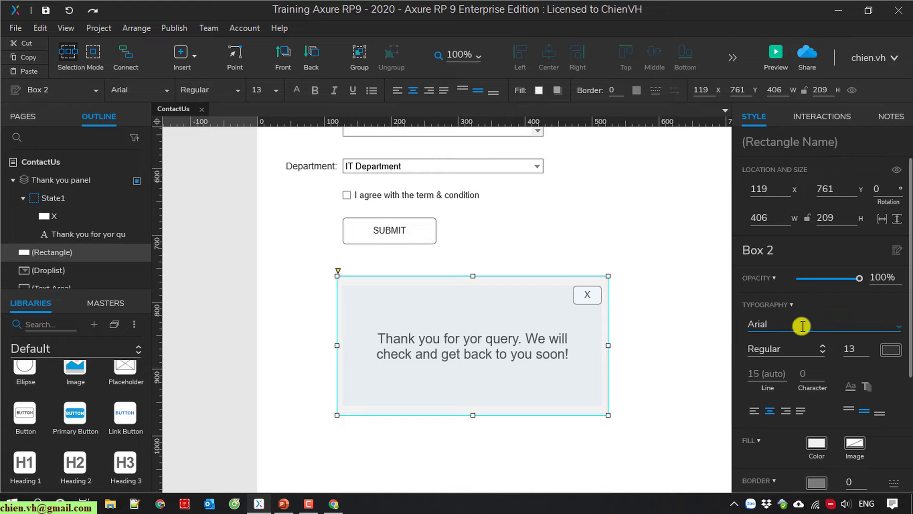
{"action": "scroll", "coordinate": [857, 417], "scroll_direction": "down", "scroll_amount": 3}
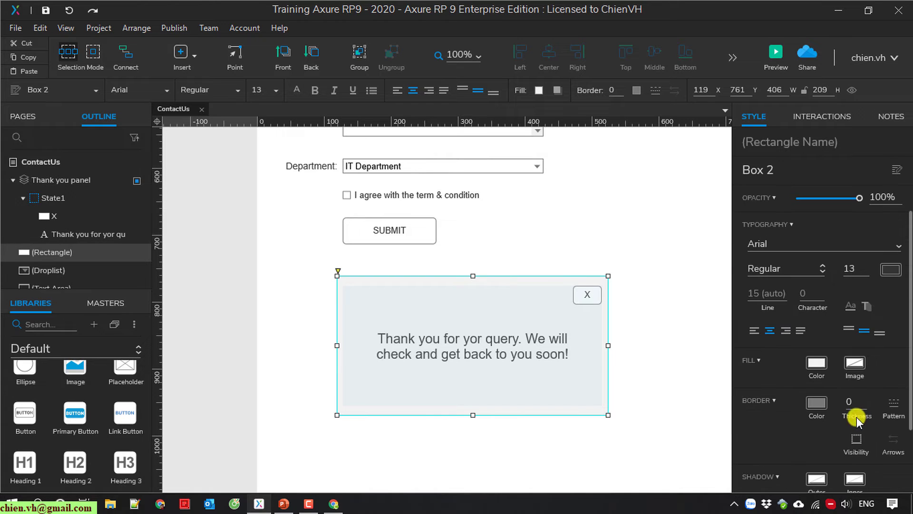
{"action": "left_click", "coordinate": [817, 364]}
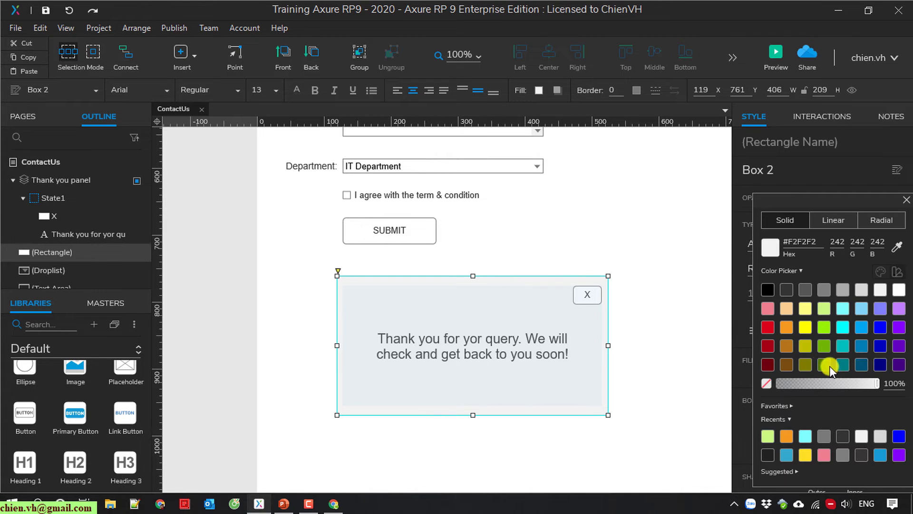
{"action": "left_click", "coordinate": [823, 288]}
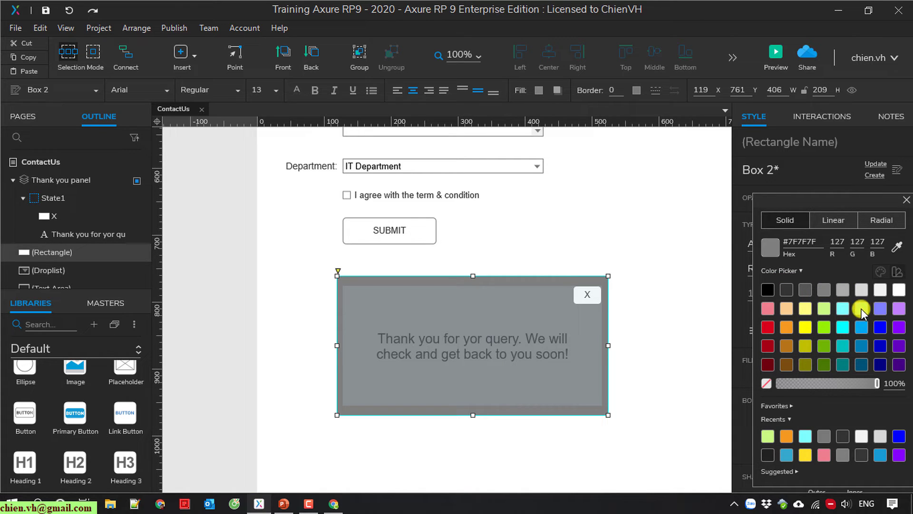
{"action": "left_click", "coordinate": [880, 307]}
{"action": "left_click", "coordinate": [651, 268]}
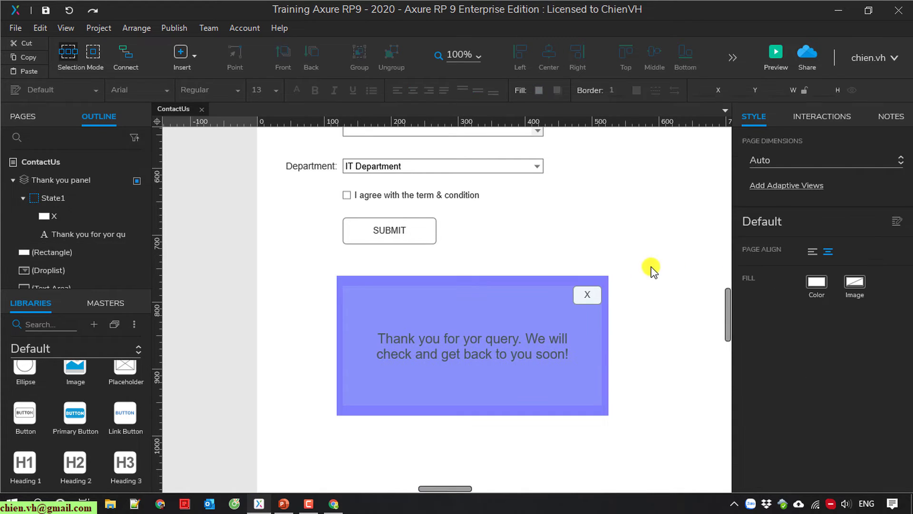
{"action": "left_click", "coordinate": [483, 294]}
{"action": "left_click", "coordinate": [651, 253]}
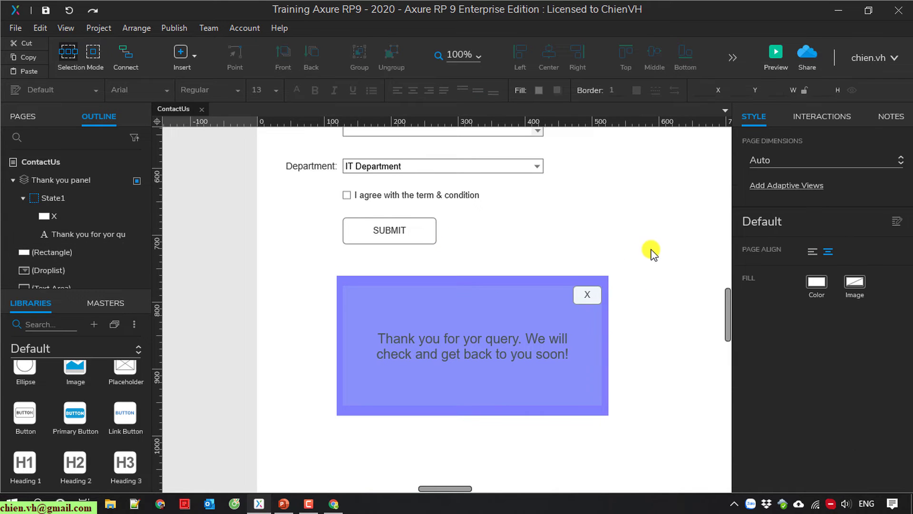
Fill the box behind the Thank you panel with light orange.
{"action": "left_click", "coordinate": [561, 280]}
{"action": "left_click", "coordinate": [818, 364]}
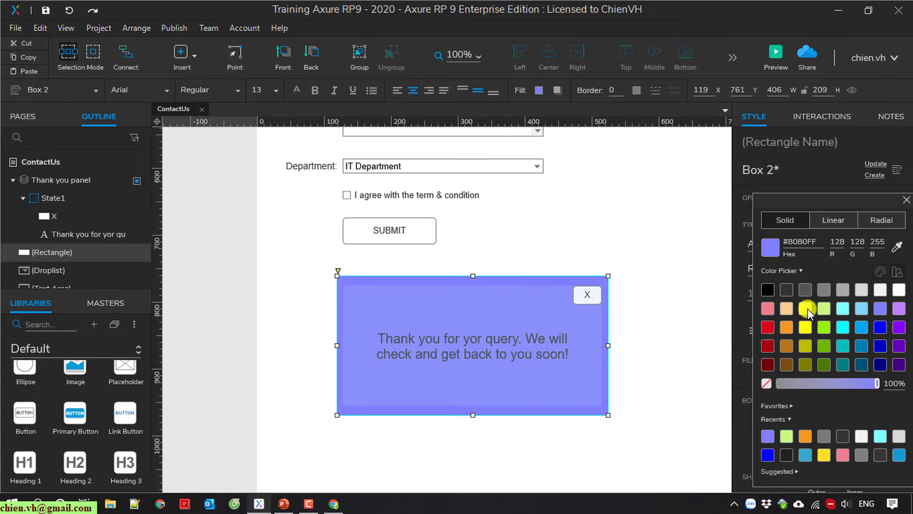
{"action": "left_click", "coordinate": [788, 307]}
{"action": "left_click", "coordinate": [683, 279]}
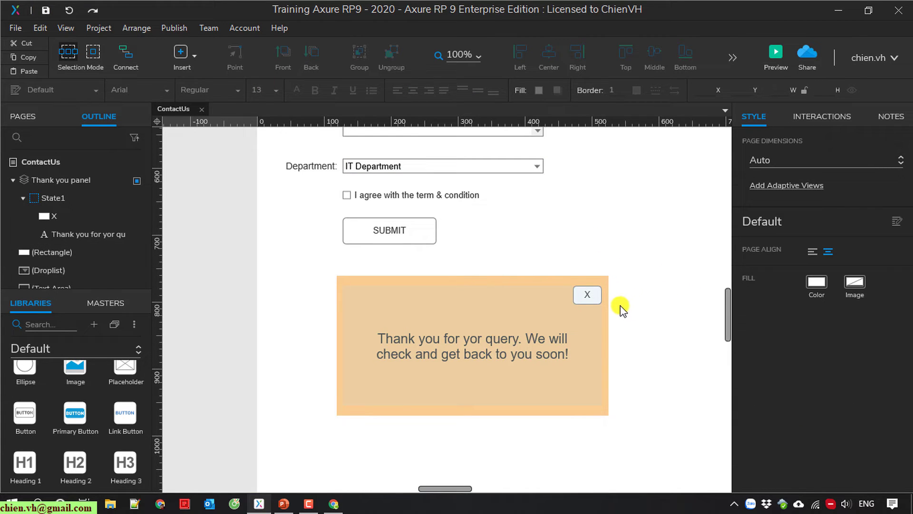
Preview the ContactUs page in the browser, check the thank-you box beneath the form, and return to Axure RP.
{"action": "left_click", "coordinate": [773, 55]}
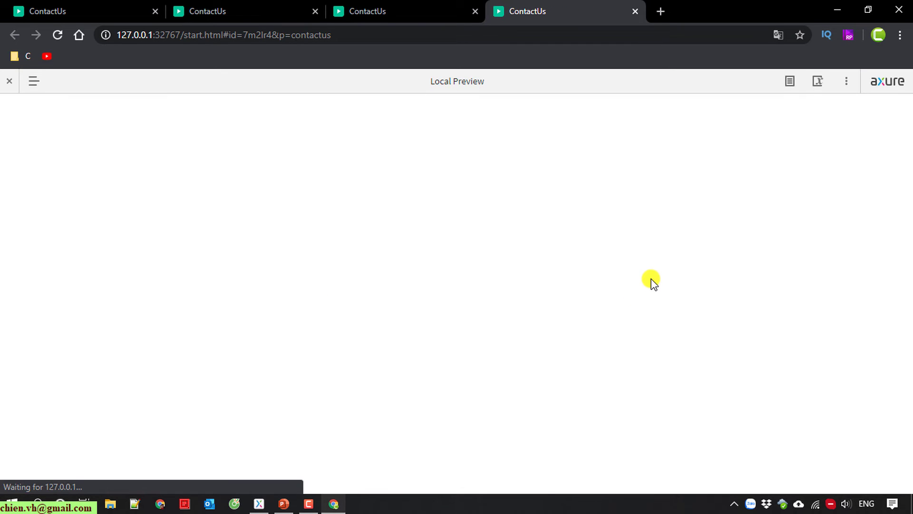
{"action": "scroll", "coordinate": [652, 281], "scroll_direction": "down", "scroll_amount": 5}
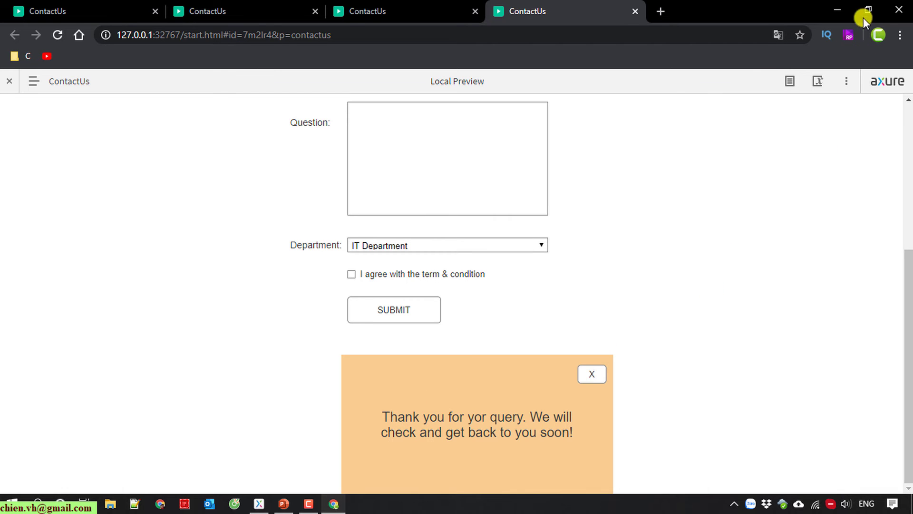
{"action": "left_click", "coordinate": [841, 8]}
Start a new interaction on the SUBMIT button with Click or Tap as its event trigger.
{"action": "scroll", "coordinate": [622, 265], "scroll_direction": "up", "scroll_amount": 2}
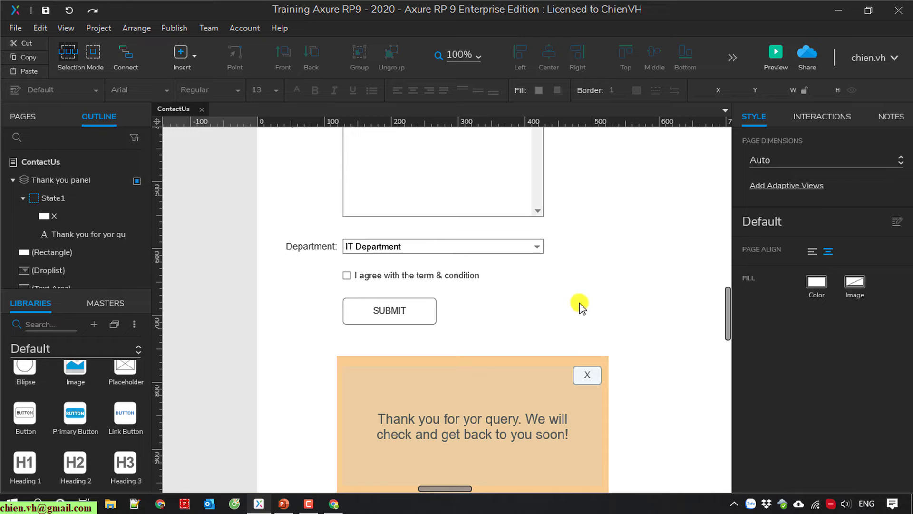
{"action": "left_click", "coordinate": [405, 309]}
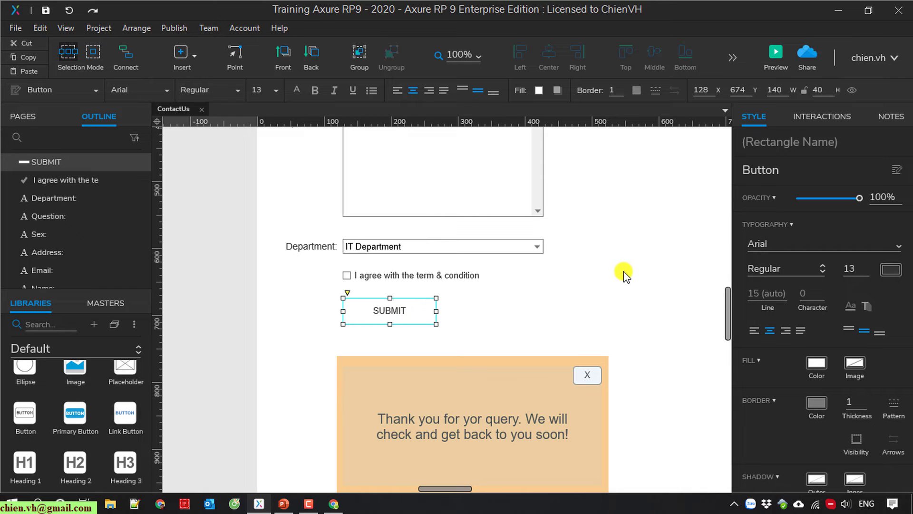
{"action": "left_click", "coordinate": [822, 118]}
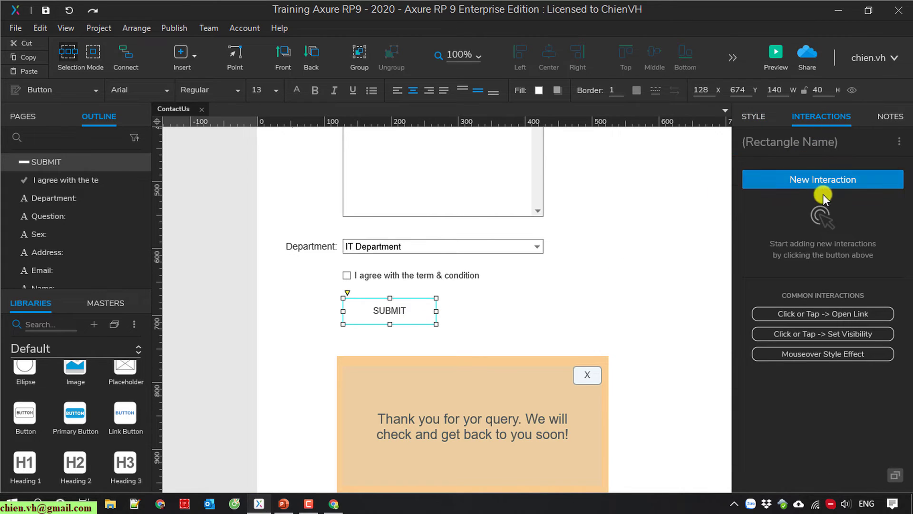
{"action": "left_click", "coordinate": [844, 181]}
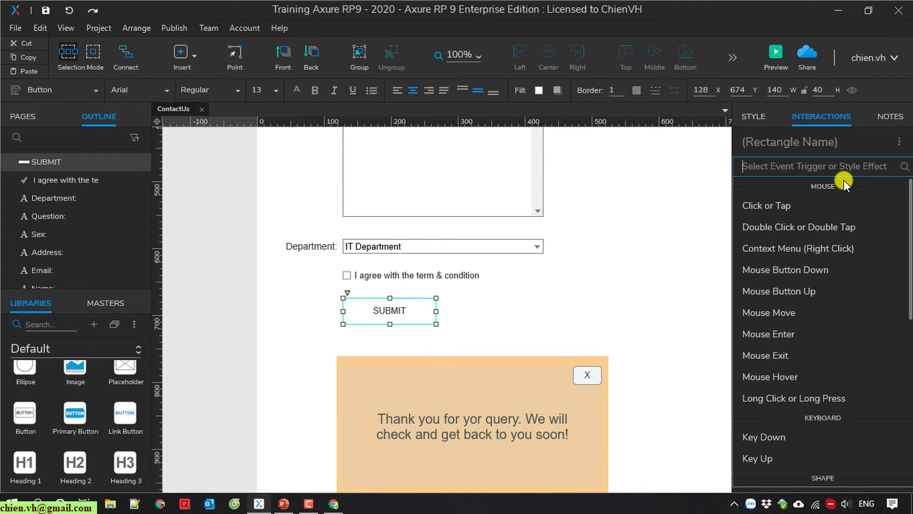
{"action": "scroll", "coordinate": [842, 290], "scroll_direction": "down", "scroll_amount": 3}
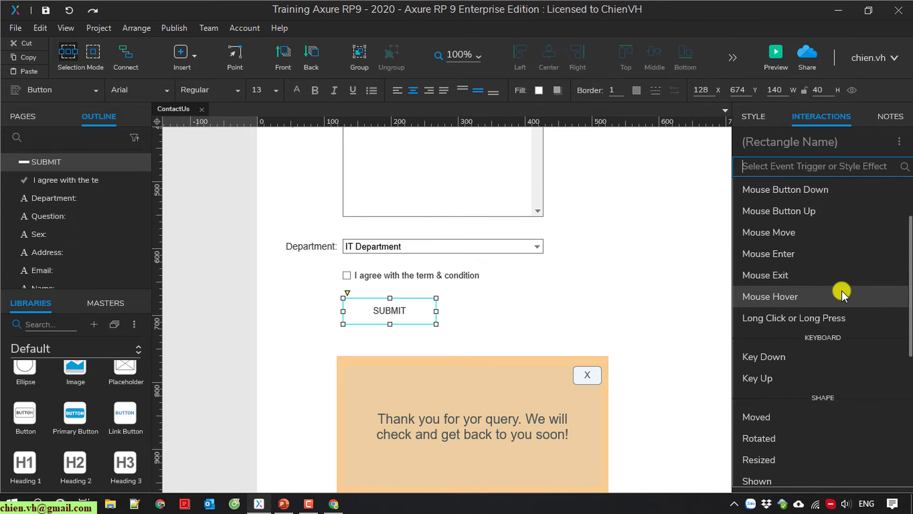
{"action": "scroll", "coordinate": [842, 291], "scroll_direction": "up", "scroll_amount": 3}
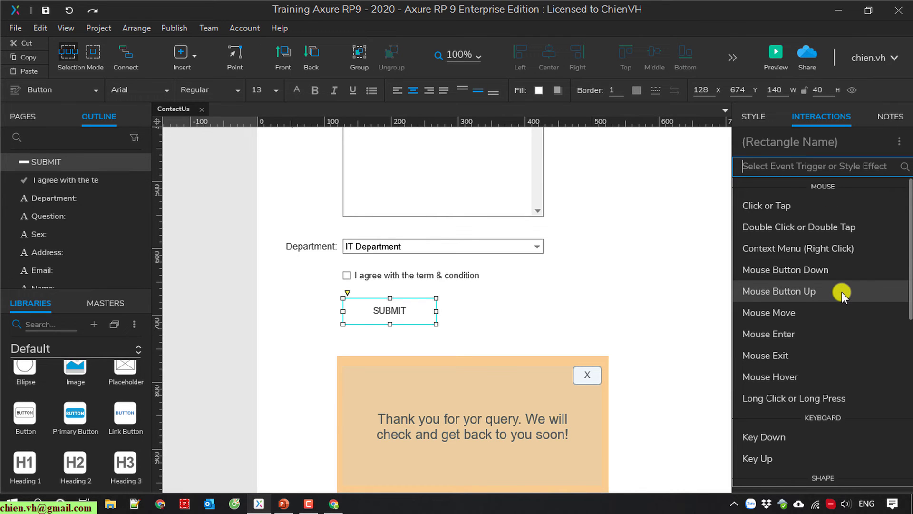
{"action": "left_click", "coordinate": [780, 205]}
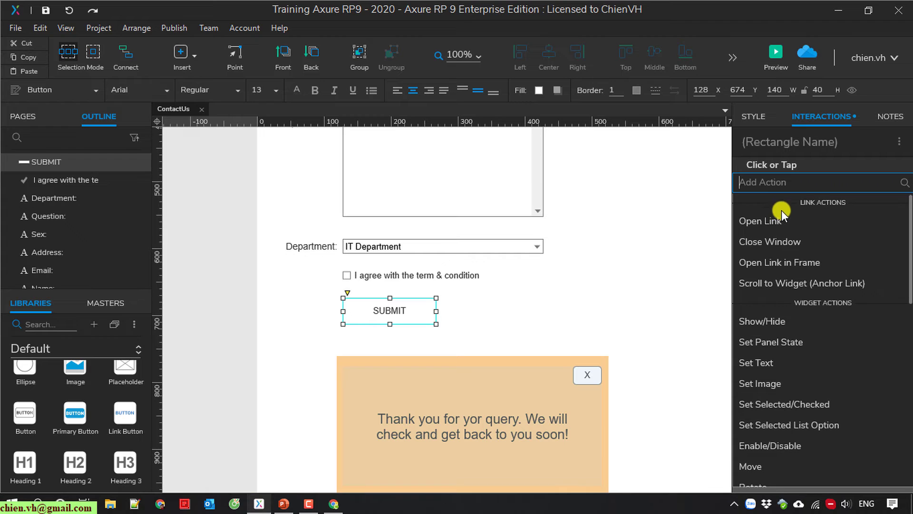
Add a Move action to SUBMIT's Click or Tap event that moves the Thank you panel by X 50, Y -500.
{"action": "scroll", "coordinate": [800, 295], "scroll_direction": "down", "scroll_amount": 2}
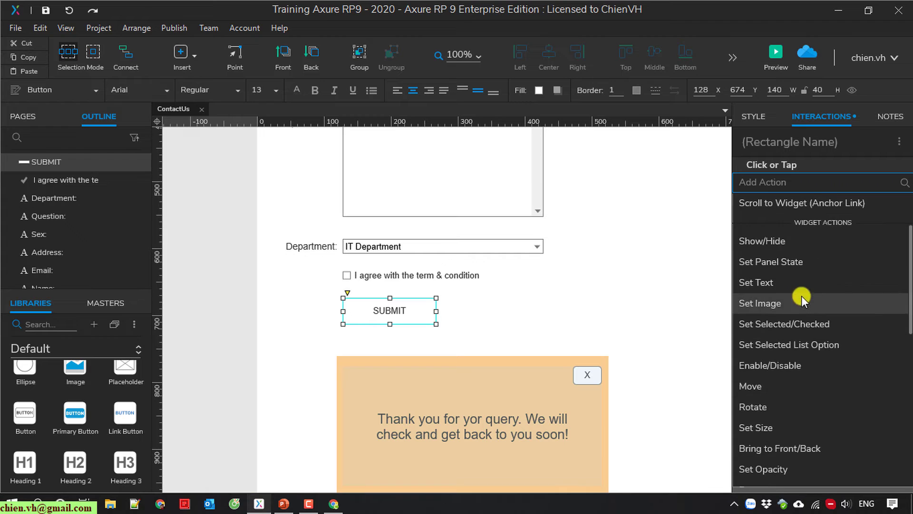
{"action": "left_click", "coordinate": [762, 384]}
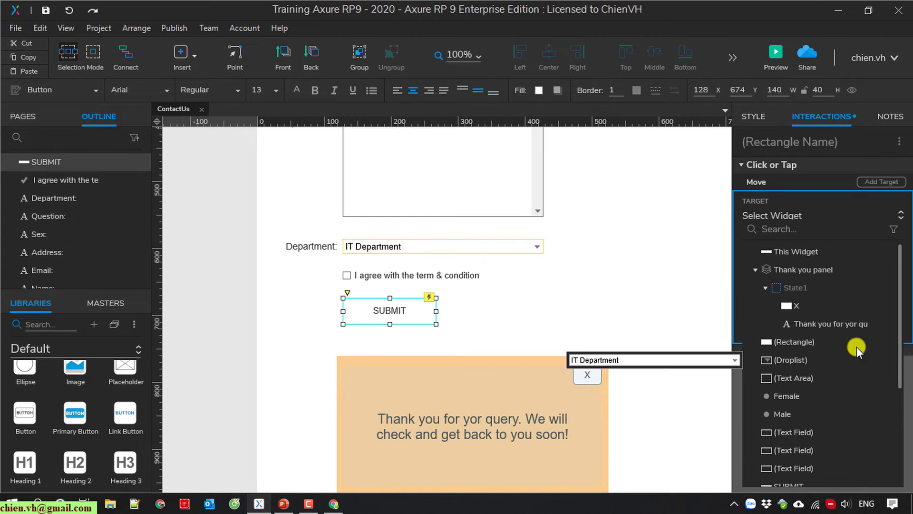
{"action": "left_click", "coordinate": [820, 270]}
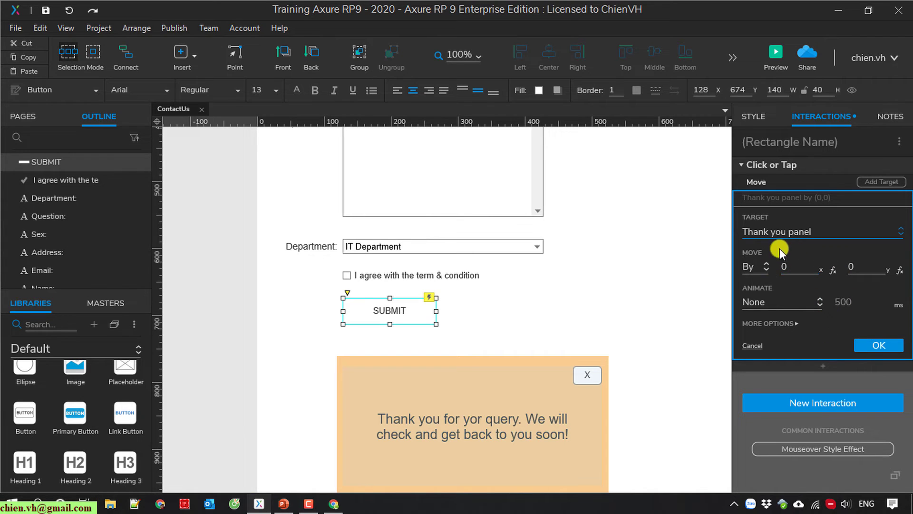
{"action": "left_click", "coordinate": [801, 266]}
{"action": "type", "text": "50"}
{"action": "left_click", "coordinate": [857, 269]}
{"action": "key", "text": "BackSpace"}
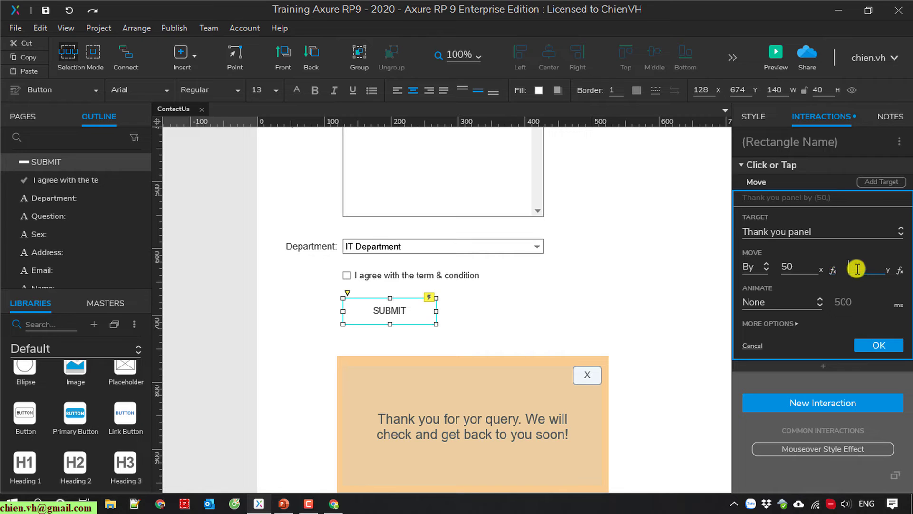
{"action": "type", "text": "-500"}
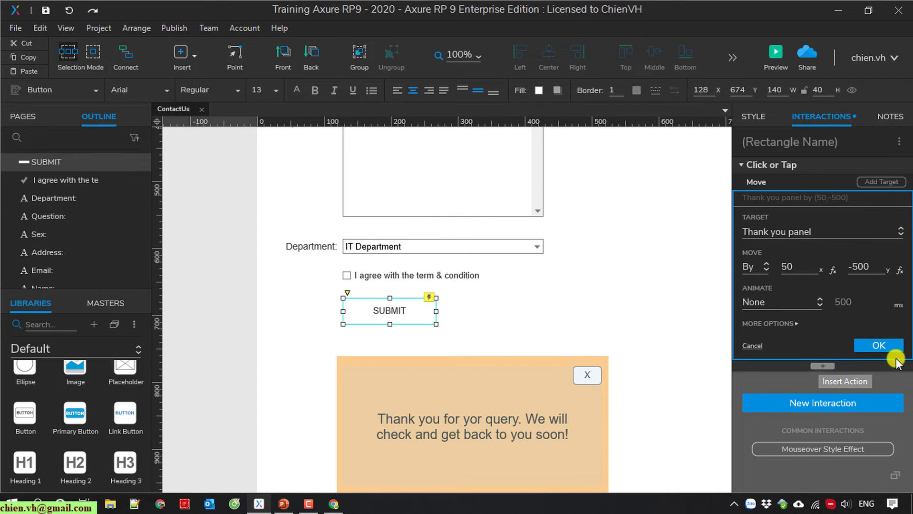
{"action": "left_click", "coordinate": [884, 345]}
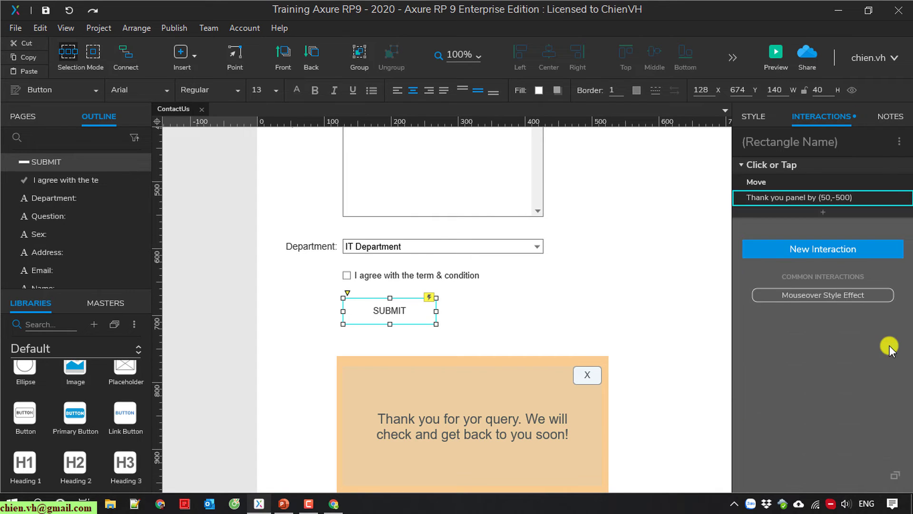
Add a Set Panel State action to the SUBMIT event that sets the Thank you panel to State1 without animation.
{"action": "left_click", "coordinate": [822, 210]}
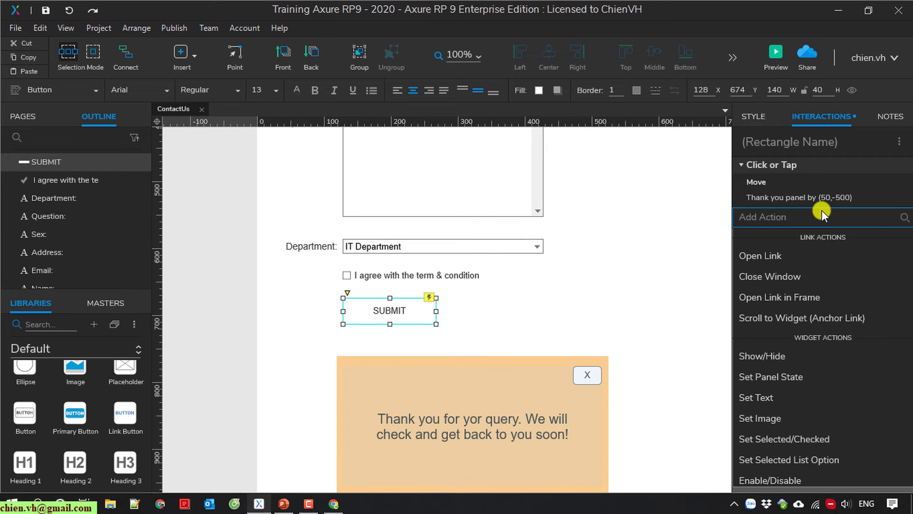
{"action": "left_click", "coordinate": [806, 377]}
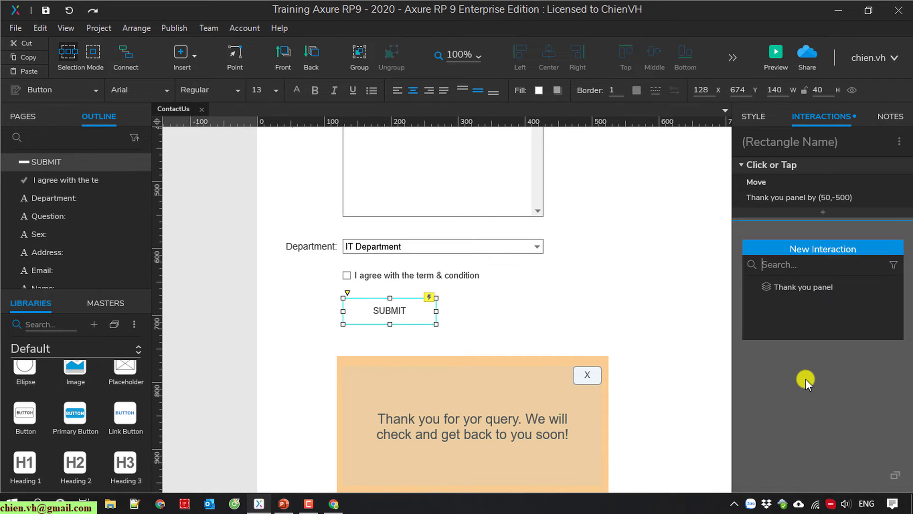
{"action": "left_click", "coordinate": [804, 286]}
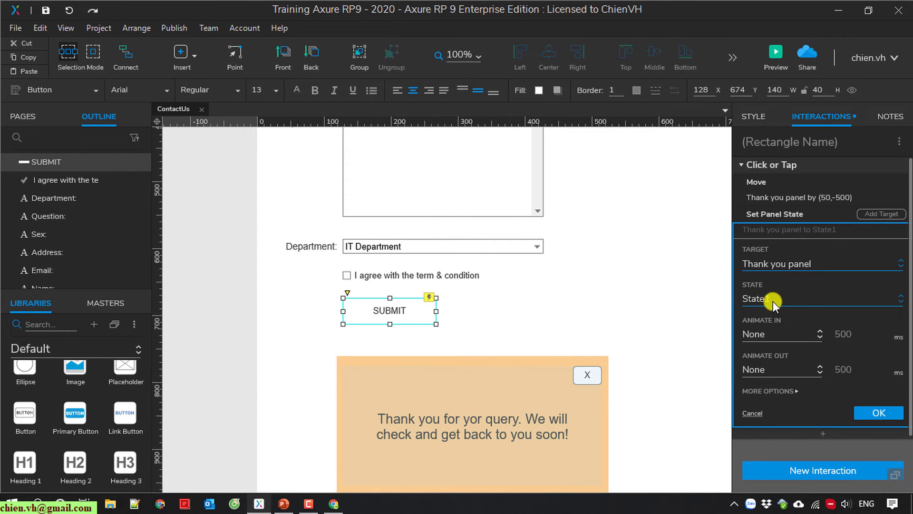
{"action": "scroll", "coordinate": [772, 301], "scroll_direction": "down", "scroll_amount": 2}
{"action": "left_click", "coordinate": [780, 326]}
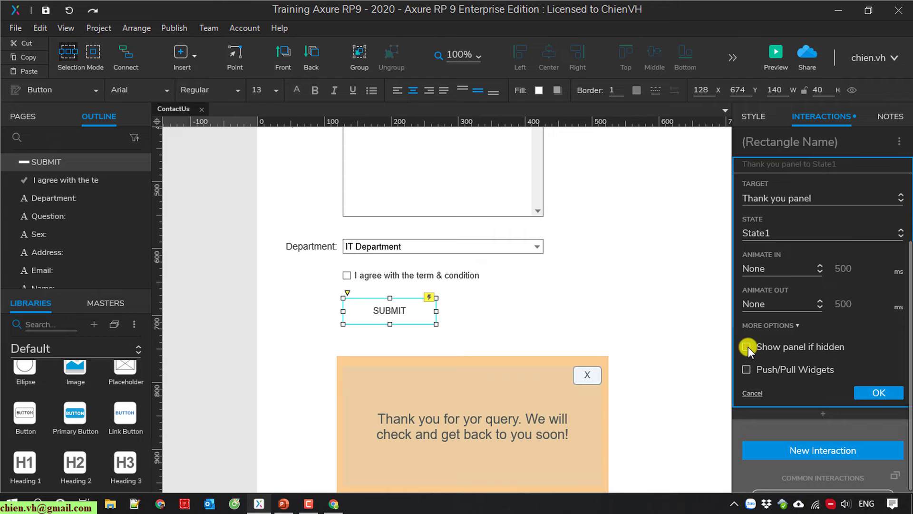
{"action": "scroll", "coordinate": [879, 341], "scroll_direction": "up", "scroll_amount": 2}
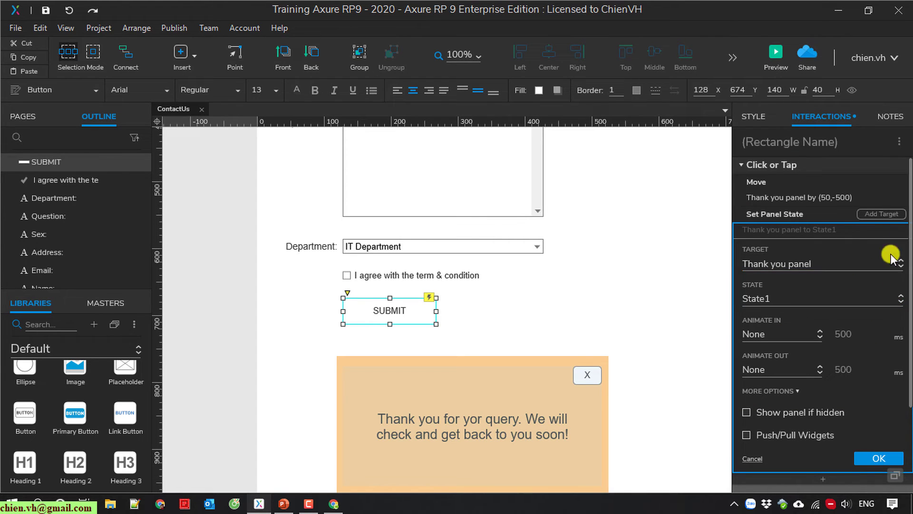
{"action": "left_click", "coordinate": [879, 458]}
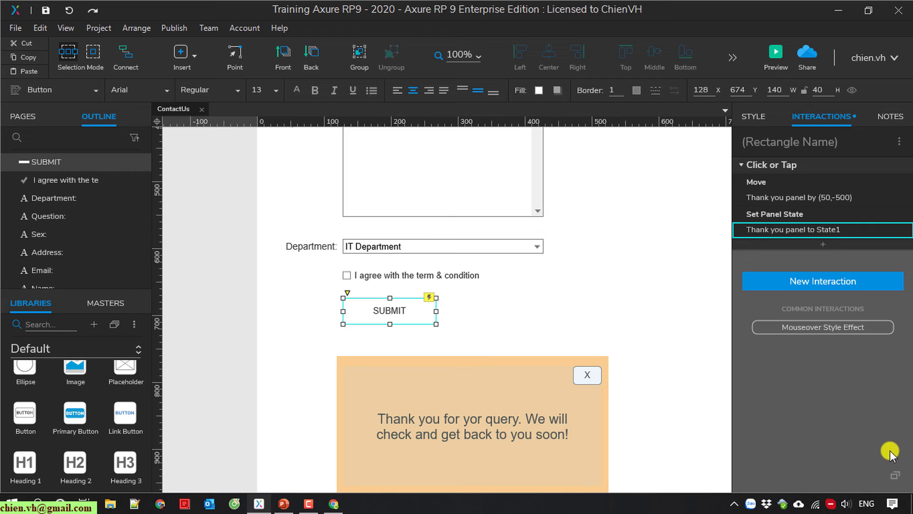
Add a Show/Hide action to the SUBMIT event that shows the Thank you panel, and save the project.
{"action": "left_click", "coordinate": [826, 243]}
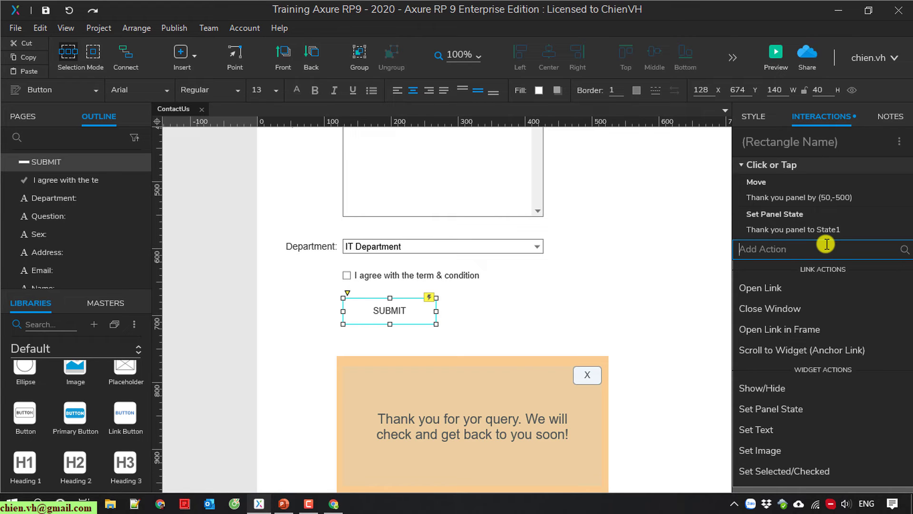
{"action": "left_click", "coordinate": [766, 386]}
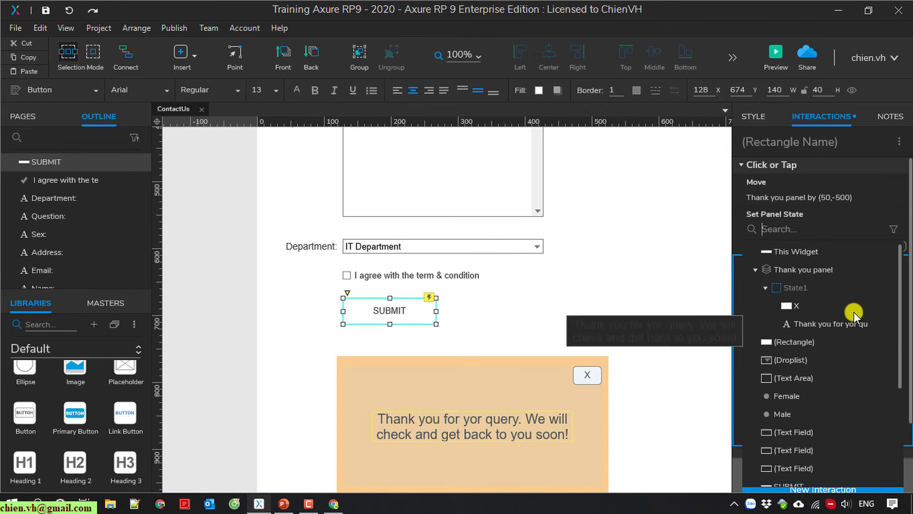
{"action": "left_click", "coordinate": [832, 272]}
{"action": "left_click", "coordinate": [829, 303]}
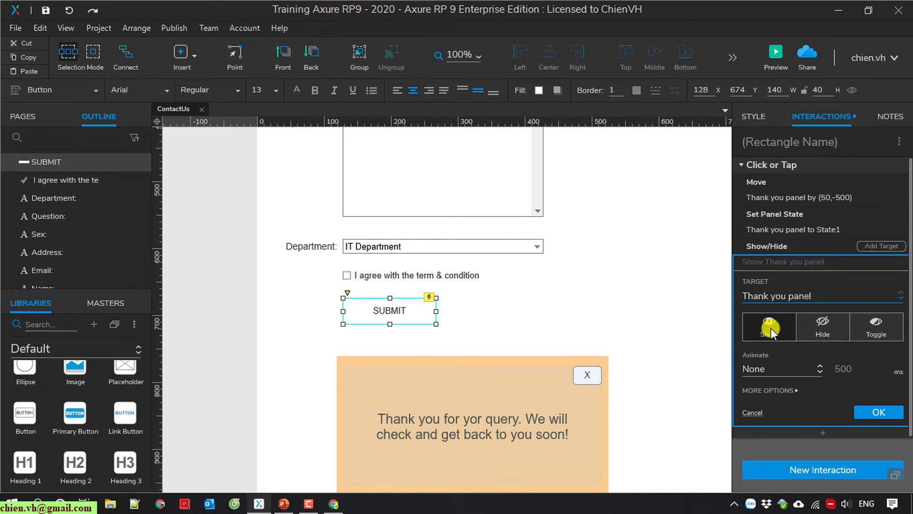
{"action": "left_click", "coordinate": [884, 412]}
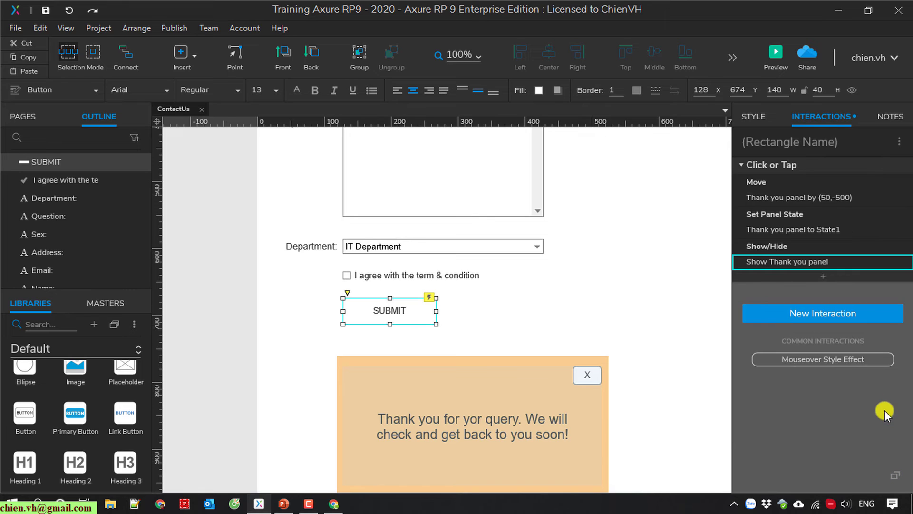
{"action": "left_click", "coordinate": [45, 10]}
{"action": "left_click", "coordinate": [692, 364]}
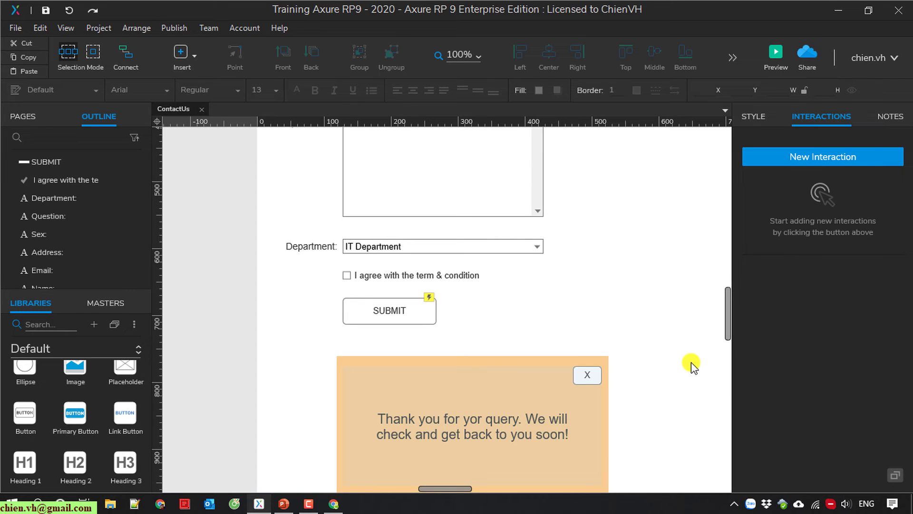
Move the light orange rectangle into State1 of the Thank you panel in the outline, below the thank-you text.
{"action": "scroll", "coordinate": [692, 363], "scroll_direction": "down", "scroll_amount": 3}
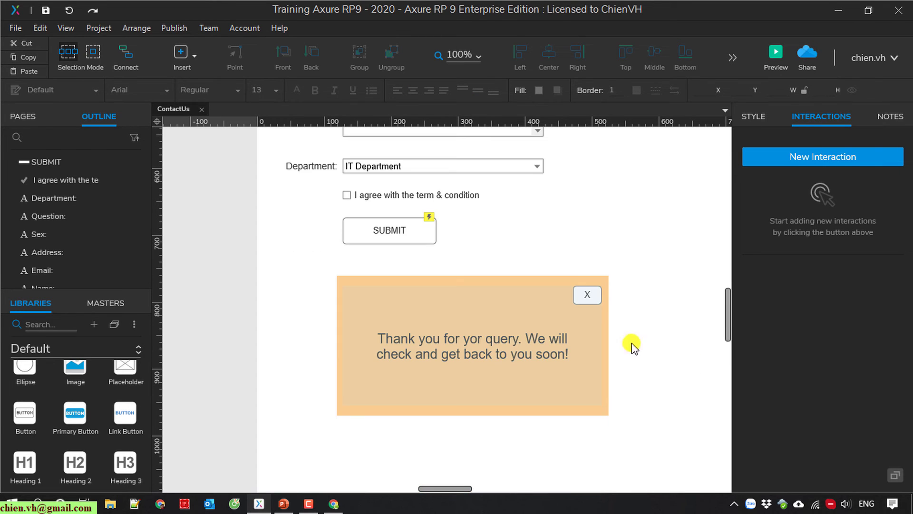
{"action": "left_click", "coordinate": [467, 279]}
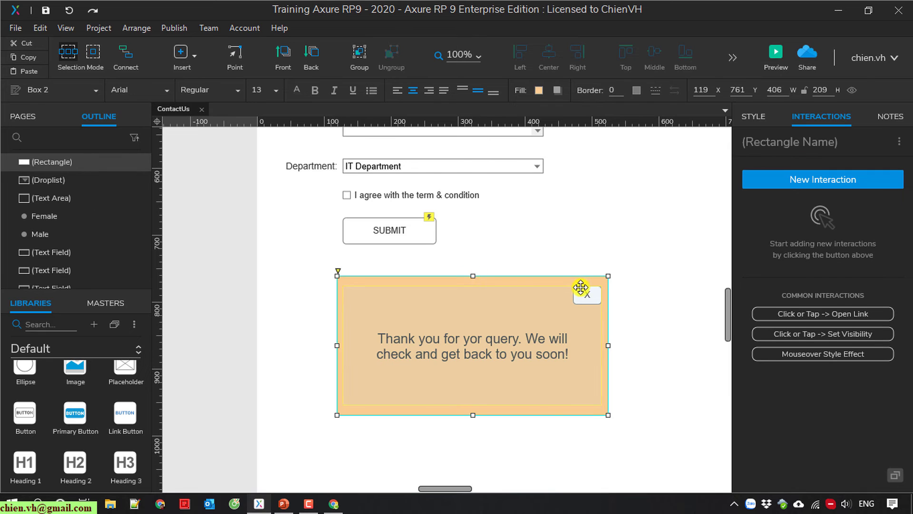
{"action": "scroll", "coordinate": [104, 279], "scroll_direction": "up", "scroll_amount": 3}
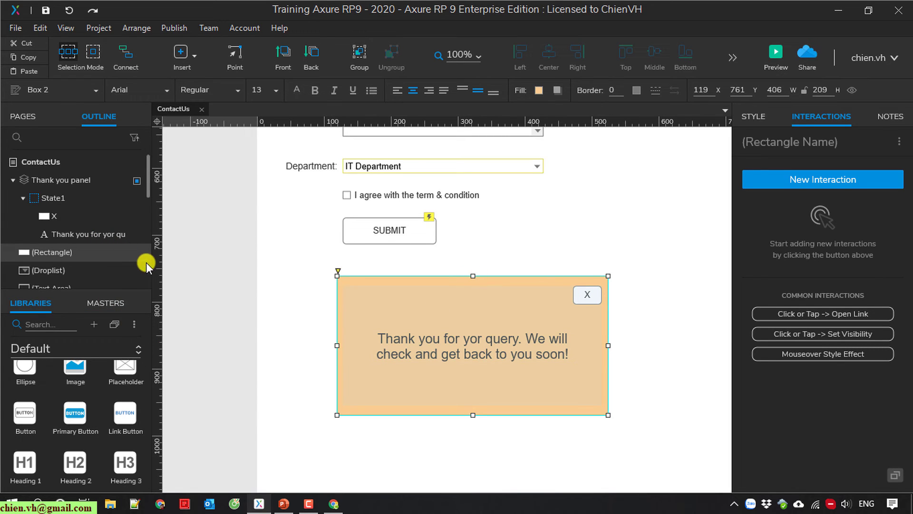
{"action": "left_click", "coordinate": [213, 224]}
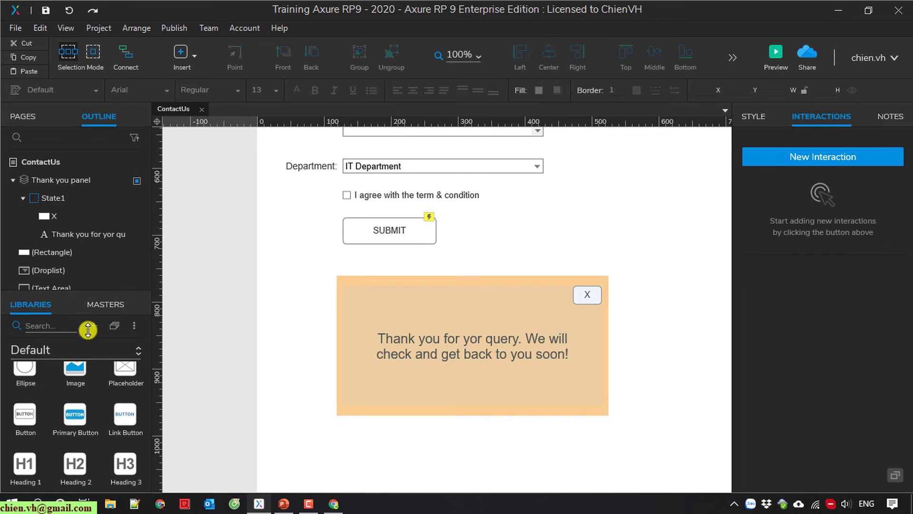
{"action": "left_click_drag", "start_coordinate": [83, 293], "coordinate": [90, 388]}
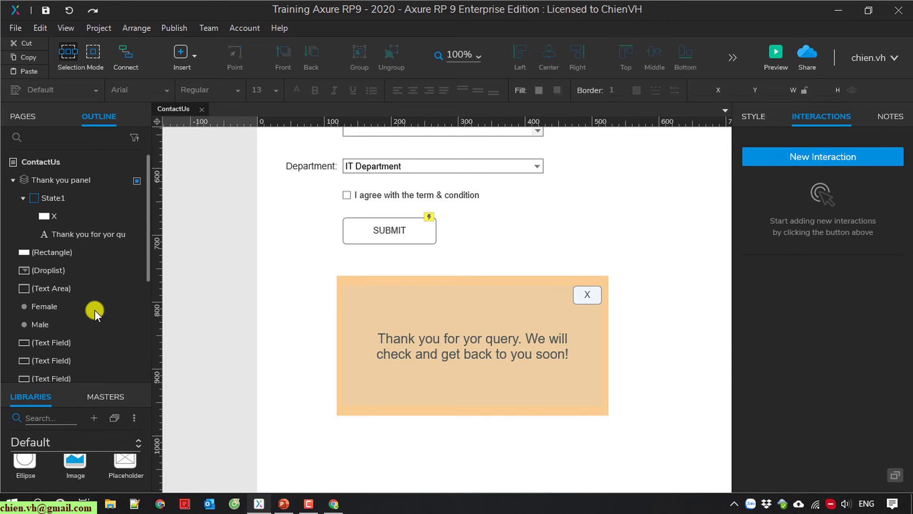
{"action": "left_click", "coordinate": [551, 281]}
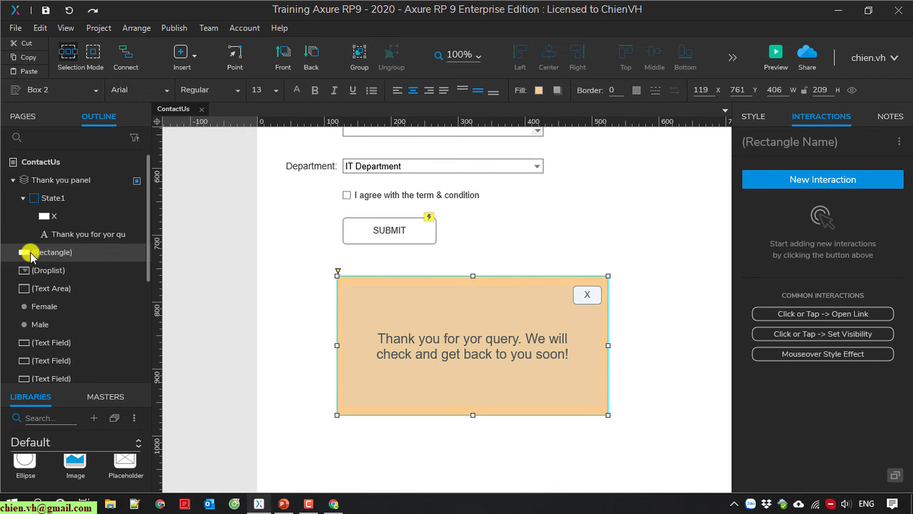
{"action": "left_click_drag", "start_coordinate": [30, 252], "coordinate": [70, 245]}
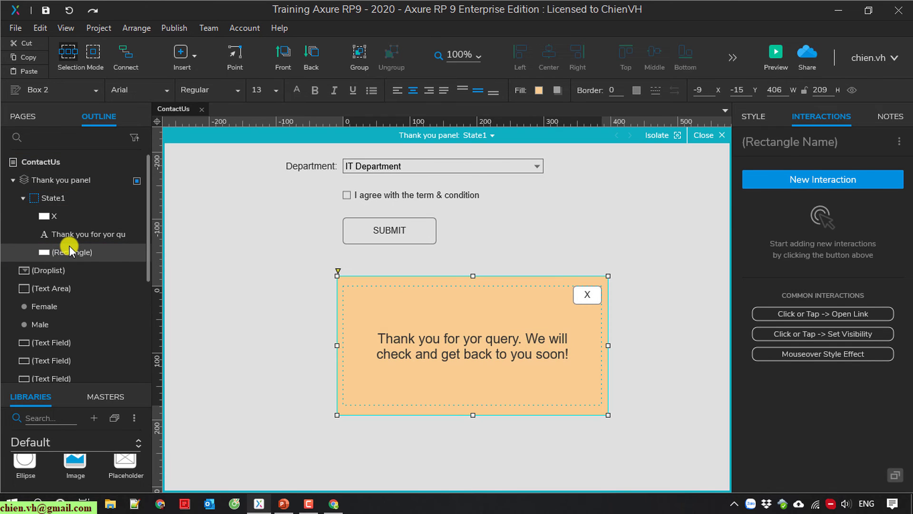
{"action": "left_click", "coordinate": [663, 333]}
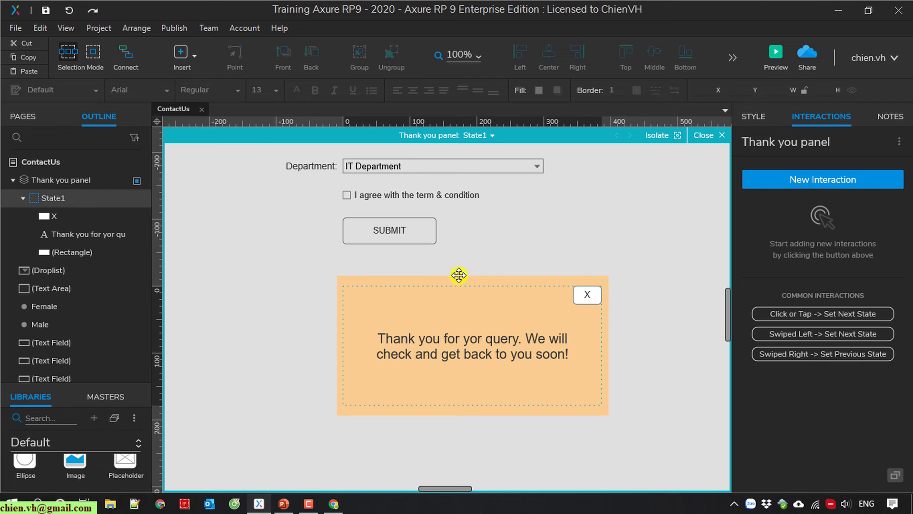
Set the Thank you panel as a whole to hidden by default.
{"action": "left_click", "coordinate": [65, 180]}
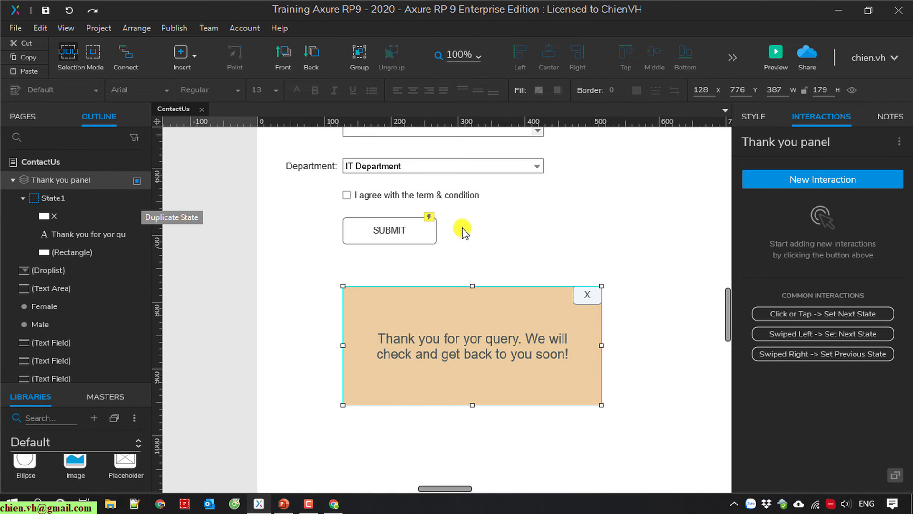
{"action": "left_click", "coordinate": [755, 117]}
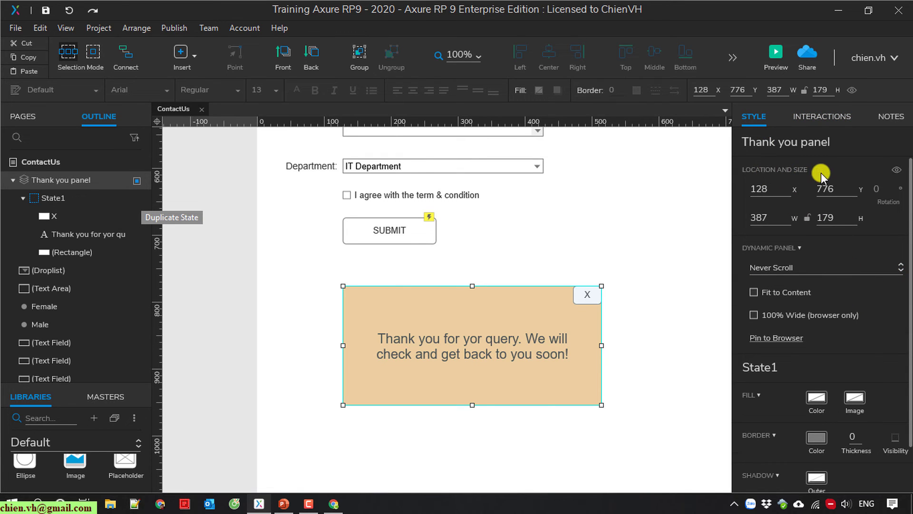
{"action": "left_click", "coordinate": [897, 170]}
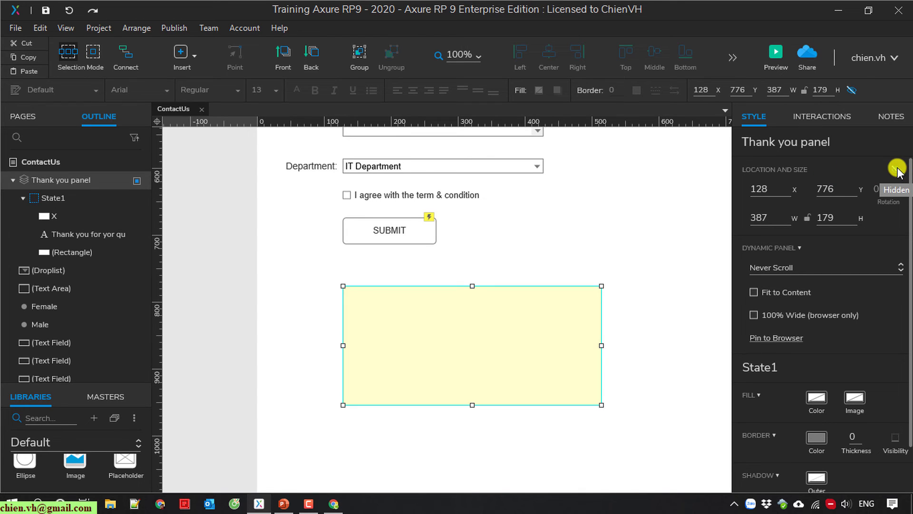
Save the project, preview the ContactUs page in the browser, and close three older preview tabs.
{"action": "left_click", "coordinate": [658, 221]}
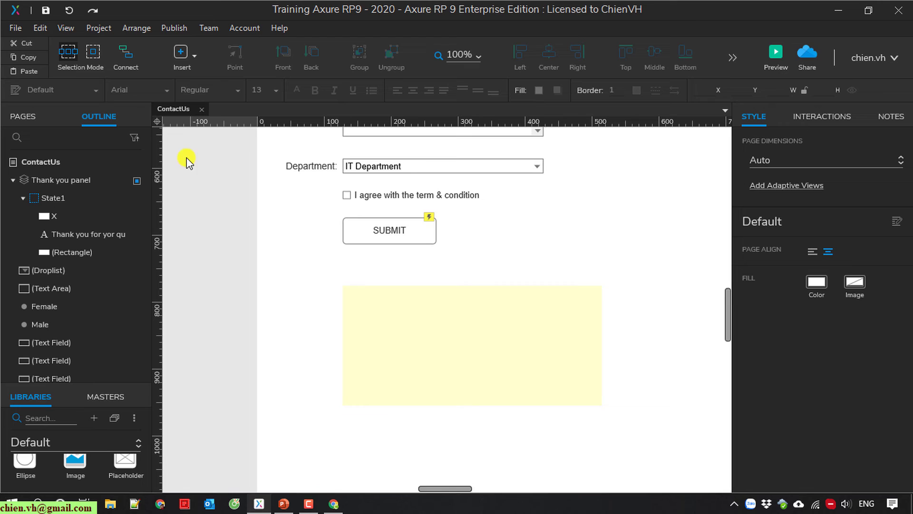
{"action": "left_click", "coordinate": [42, 10]}
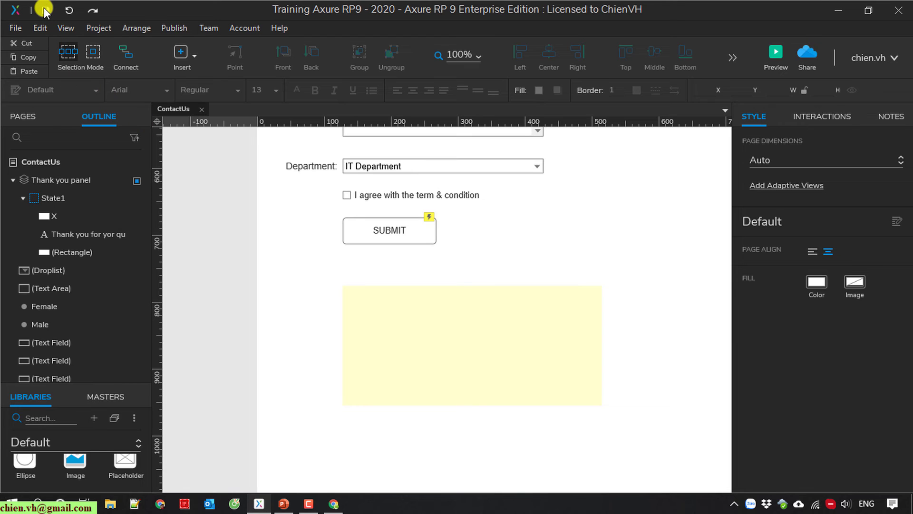
{"action": "left_click", "coordinate": [775, 56]}
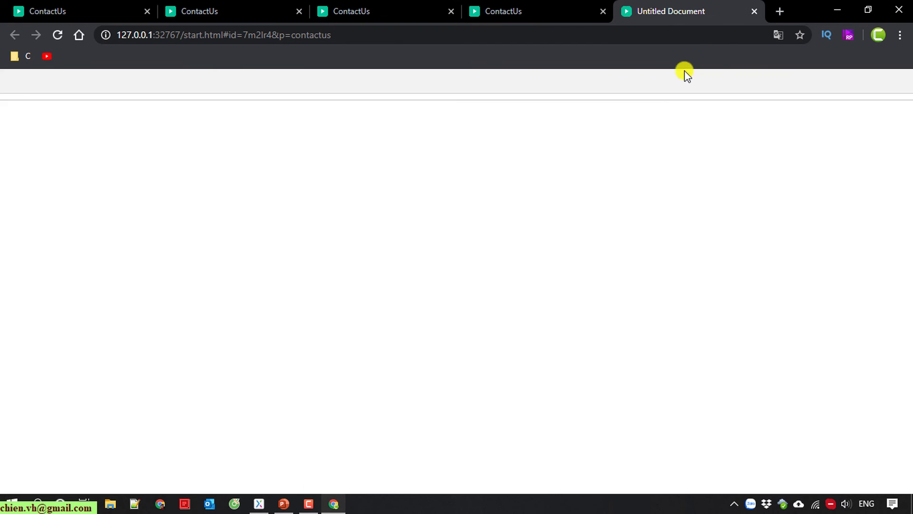
{"action": "middle_click", "coordinate": [534, 8]}
{"action": "middle_click", "coordinate": [373, 10]}
{"action": "middle_click", "coordinate": [248, 9]}
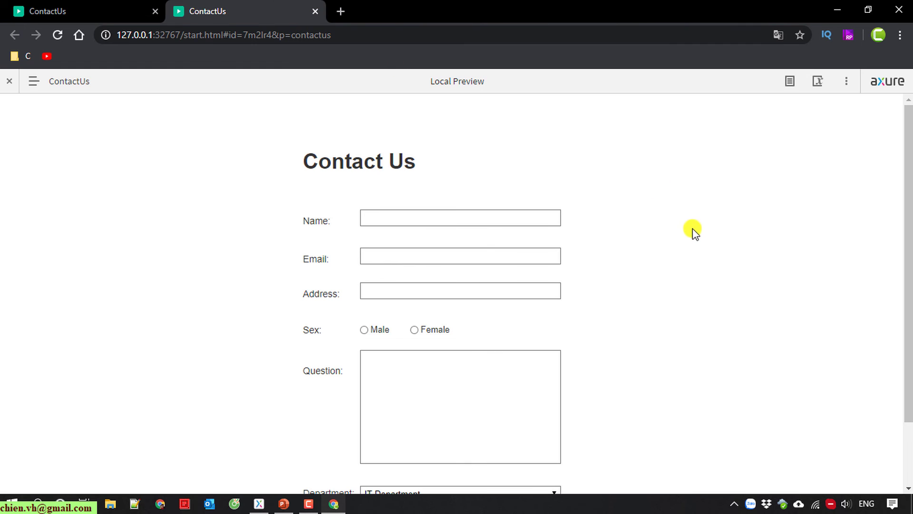
Submit the form in the preview and examine where the thank-you panel sits over the page.
{"action": "scroll", "coordinate": [694, 235], "scroll_direction": "down", "scroll_amount": 3}
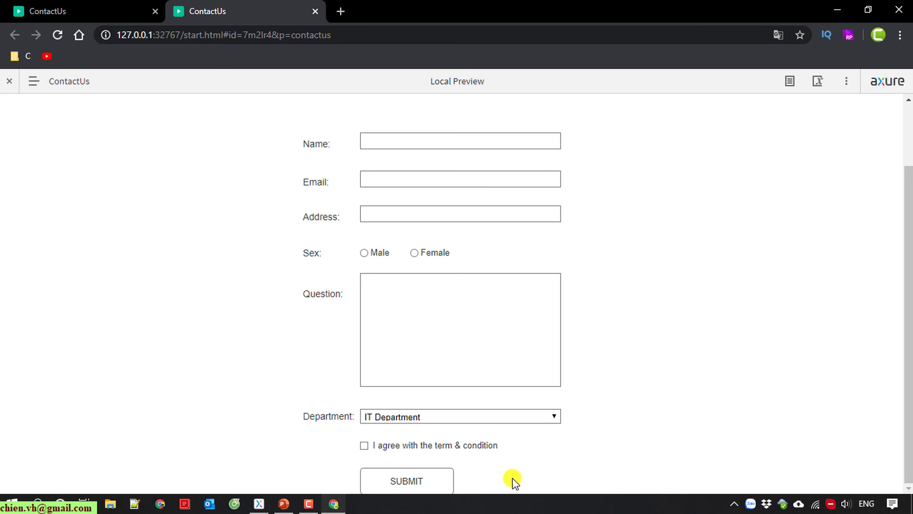
{"action": "left_click", "coordinate": [423, 484]}
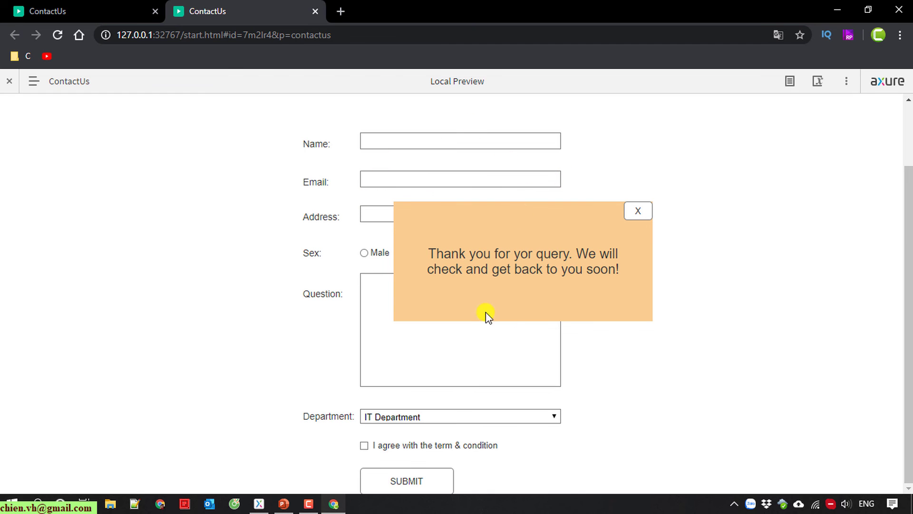
{"action": "scroll", "coordinate": [608, 337], "scroll_direction": "down", "scroll_amount": 2}
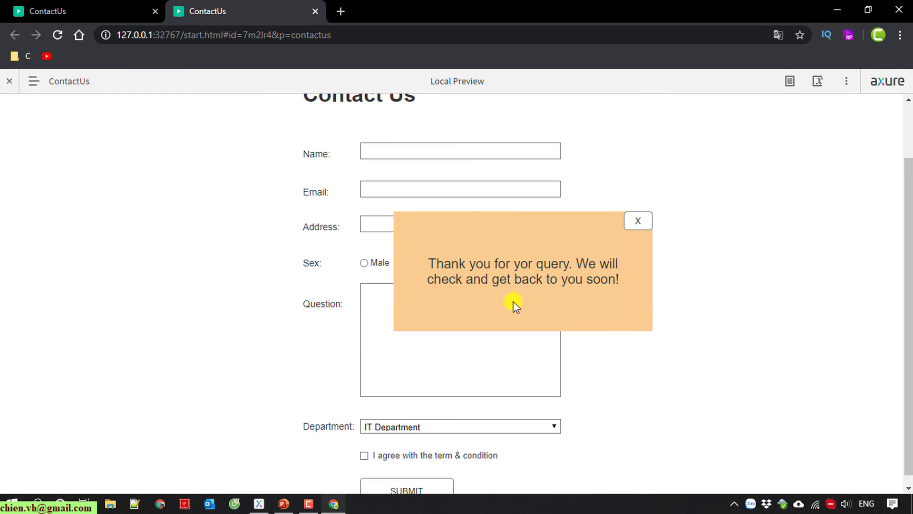
{"action": "scroll", "coordinate": [605, 283], "scroll_direction": "down", "scroll_amount": 1}
{"action": "scroll", "coordinate": [607, 287], "scroll_direction": "up", "scroll_amount": 2}
{"action": "scroll", "coordinate": [608, 288], "scroll_direction": "down", "scroll_amount": 2}
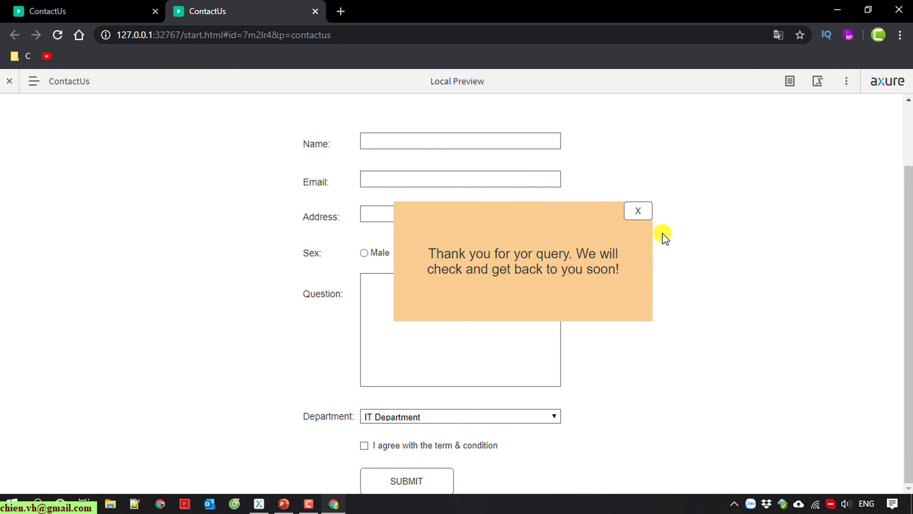
Switch back to Axure RP and add a Click or Tap event to the X button in State1 of the Thank you panel.
{"action": "left_click", "coordinate": [837, 10]}
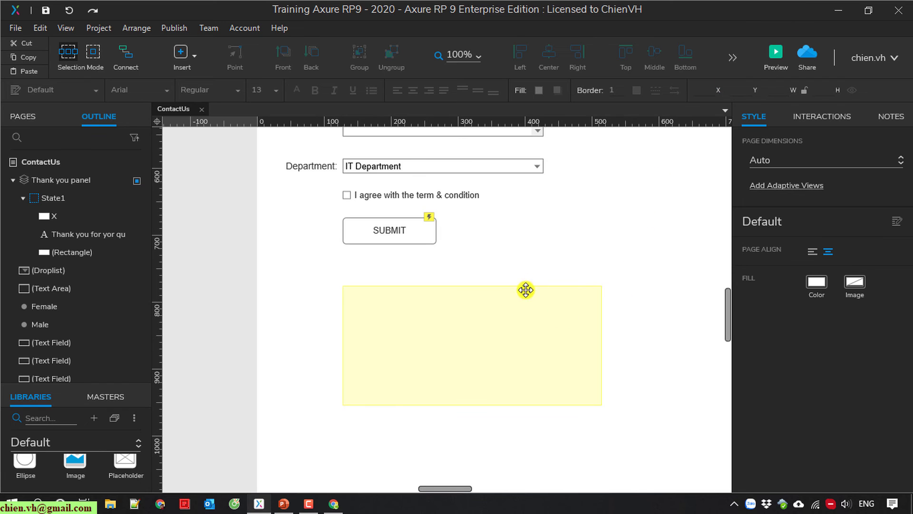
{"action": "scroll", "coordinate": [540, 257], "scroll_direction": "up", "scroll_amount": 5}
{"action": "scroll", "coordinate": [534, 361], "scroll_direction": "down", "scroll_amount": 3}
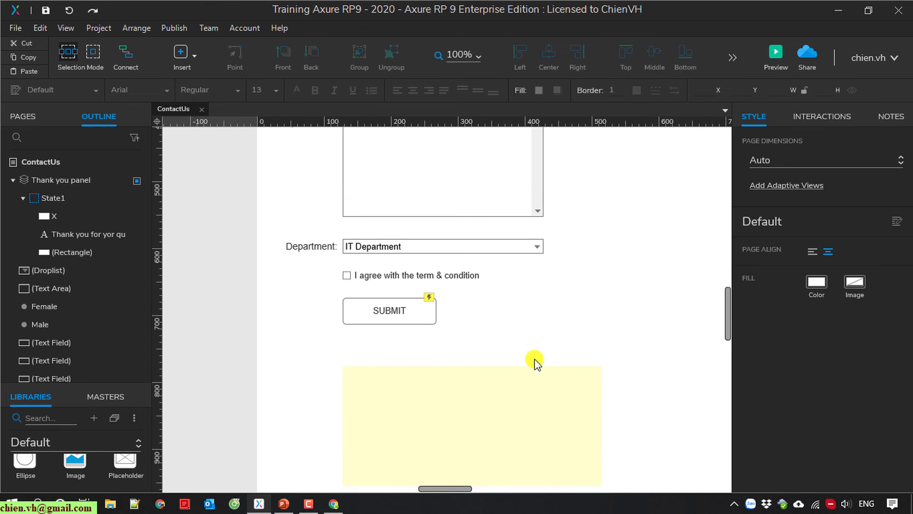
{"action": "double_click", "coordinate": [519, 387]}
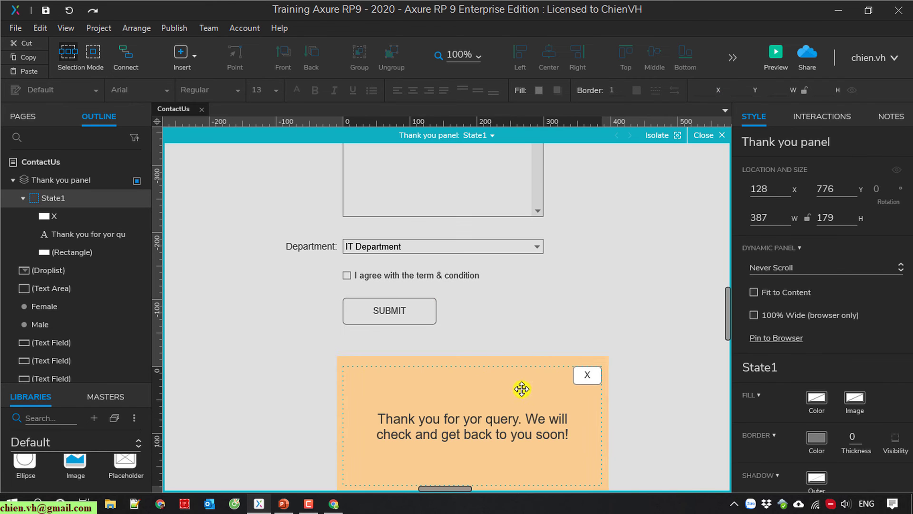
{"action": "left_click", "coordinate": [587, 375]}
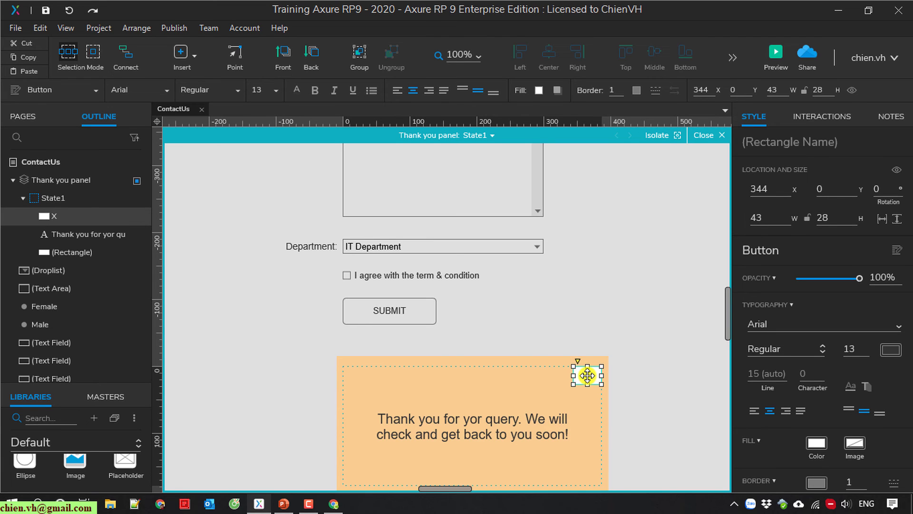
{"action": "left_click", "coordinate": [835, 115]}
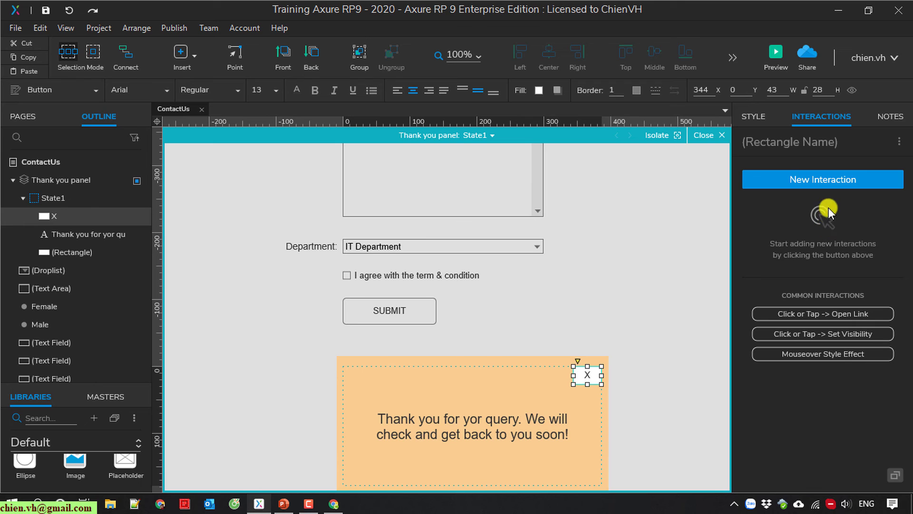
{"action": "left_click", "coordinate": [815, 179]}
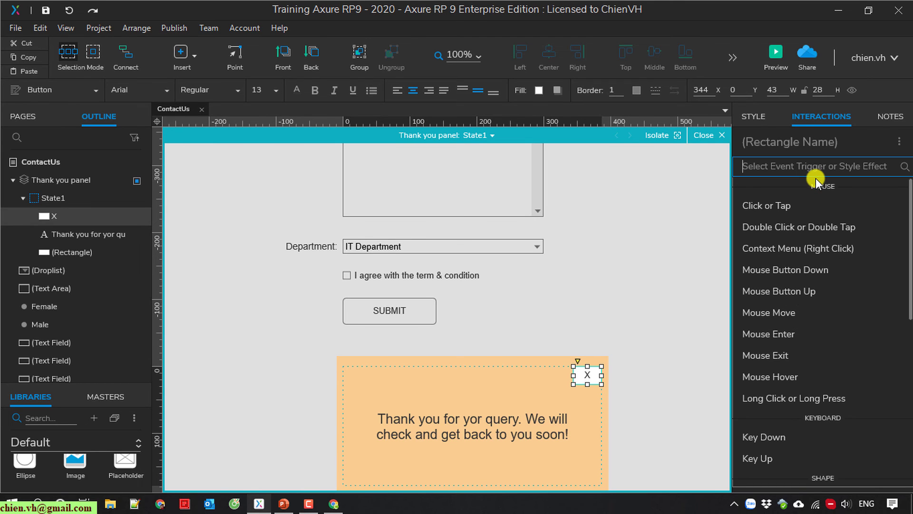
{"action": "left_click", "coordinate": [788, 207]}
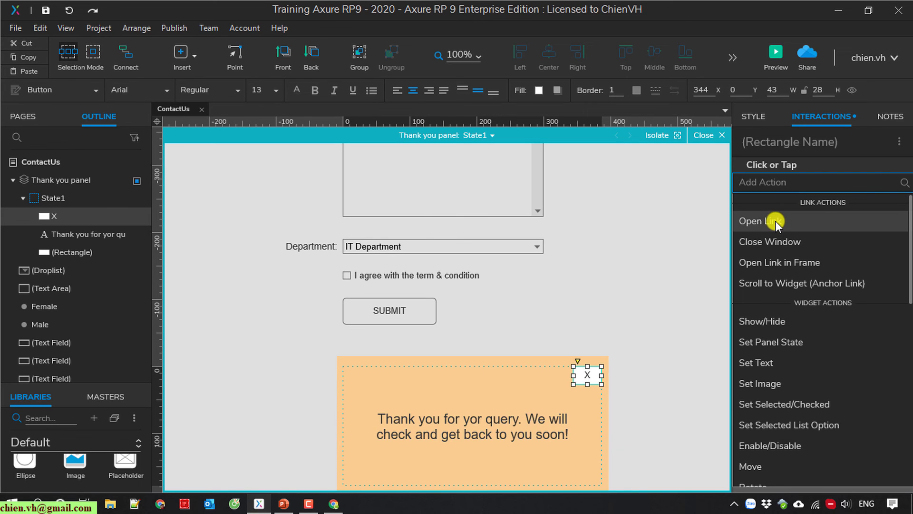
Give the X button's Click or Tap event an Open Link action that links to the ContactUs page.
{"action": "left_click", "coordinate": [775, 221]}
{"action": "scroll", "coordinate": [845, 328], "scroll_direction": "down", "scroll_amount": 2}
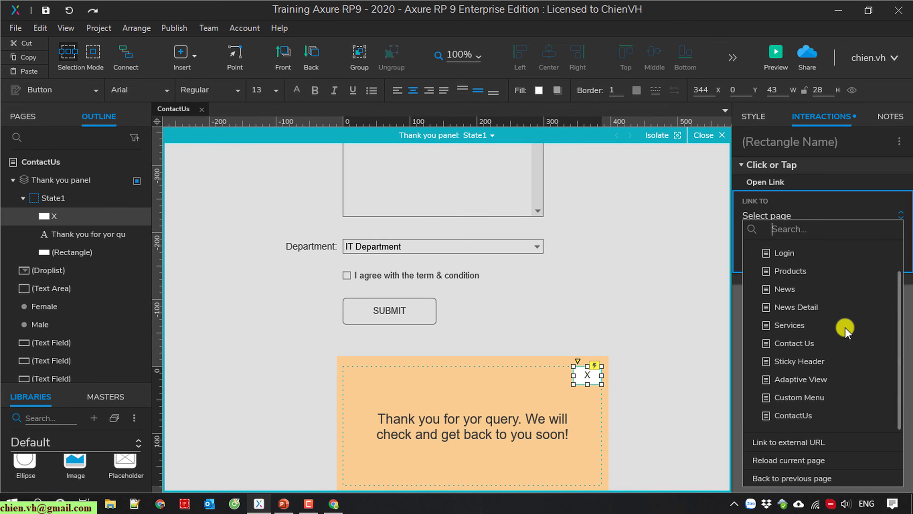
{"action": "left_click", "coordinate": [792, 414]}
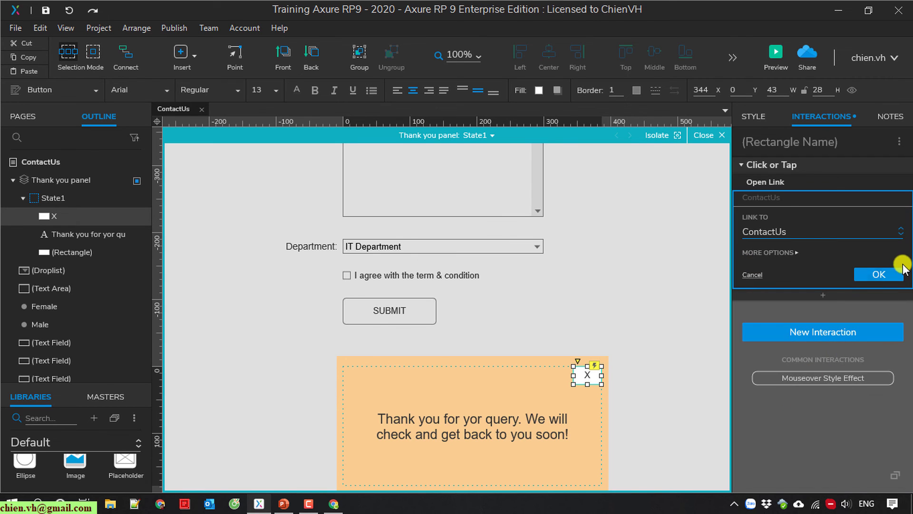
{"action": "left_click", "coordinate": [877, 273]}
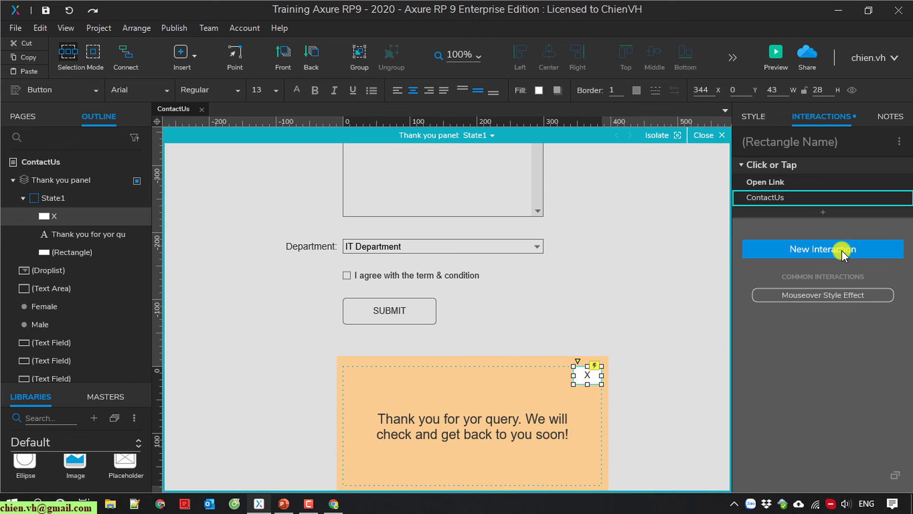
{"action": "left_click", "coordinate": [606, 252]}
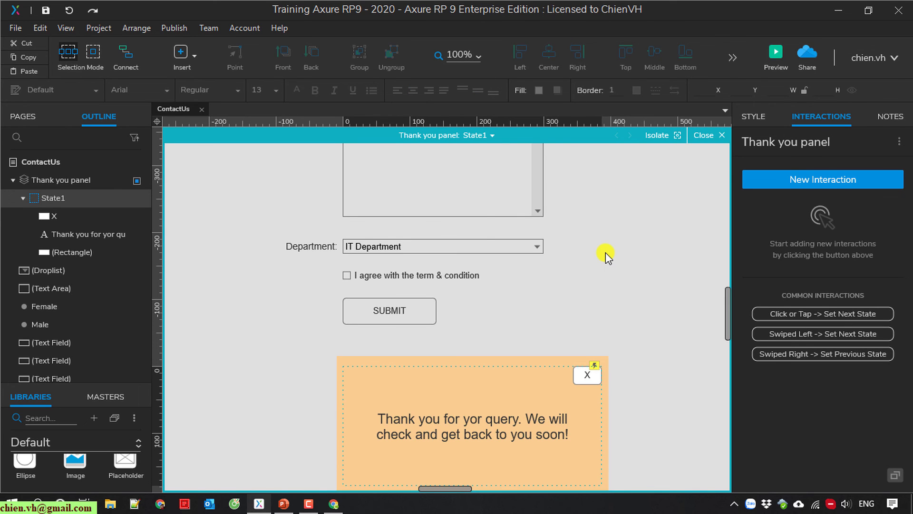
Preview the updated page, replacing the outdated preview tab, and test submitting the form and dismissing the thank-you panel with its X button.
{"action": "scroll", "coordinate": [606, 252], "scroll_direction": "down", "scroll_amount": 5}
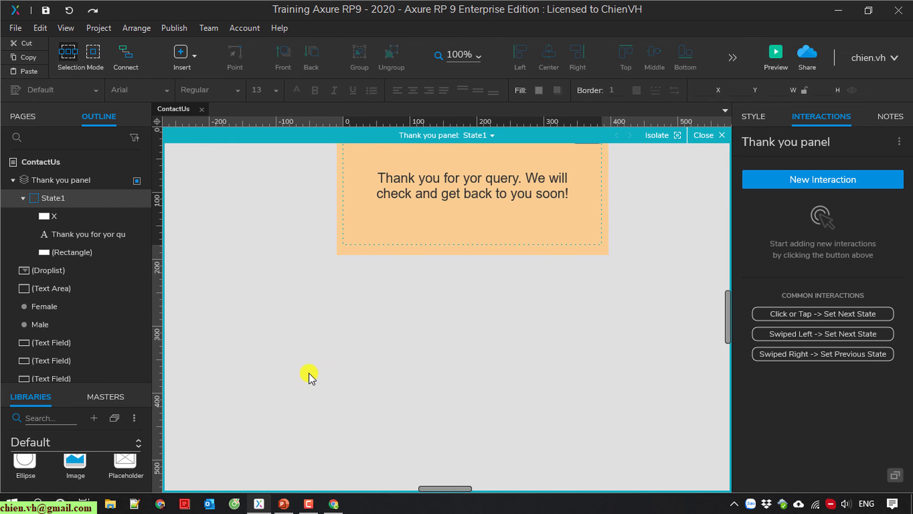
{"action": "scroll", "coordinate": [314, 376], "scroll_direction": "up", "scroll_amount": 2}
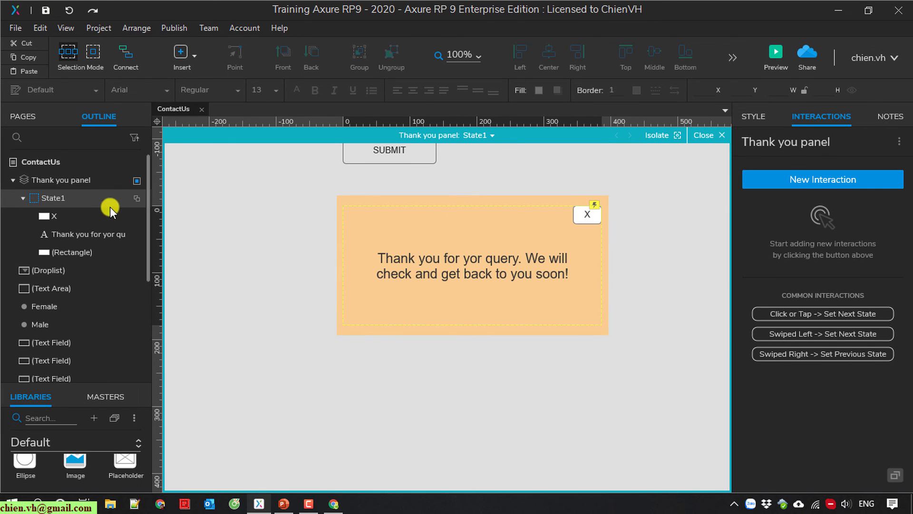
{"action": "left_click", "coordinate": [775, 56]}
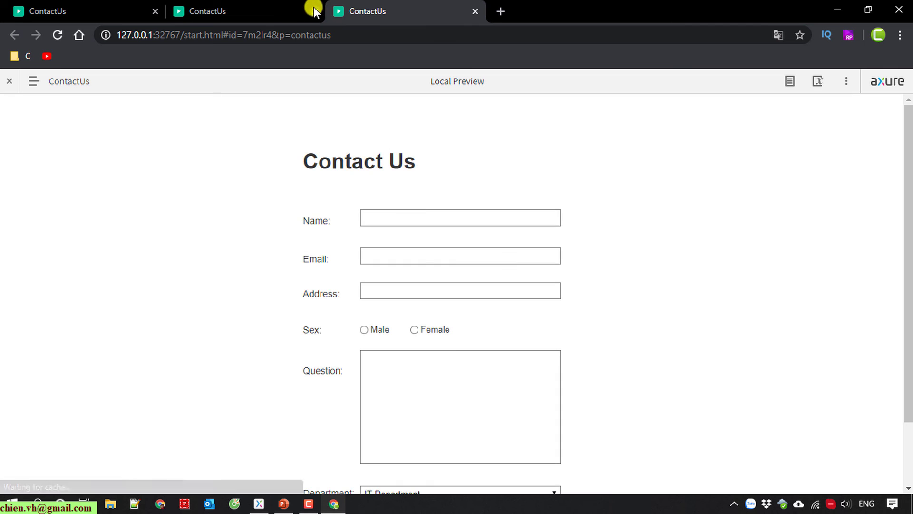
{"action": "left_click", "coordinate": [315, 11]}
{"action": "scroll", "coordinate": [704, 304], "scroll_direction": "down", "scroll_amount": 2}
{"action": "left_click", "coordinate": [397, 483]}
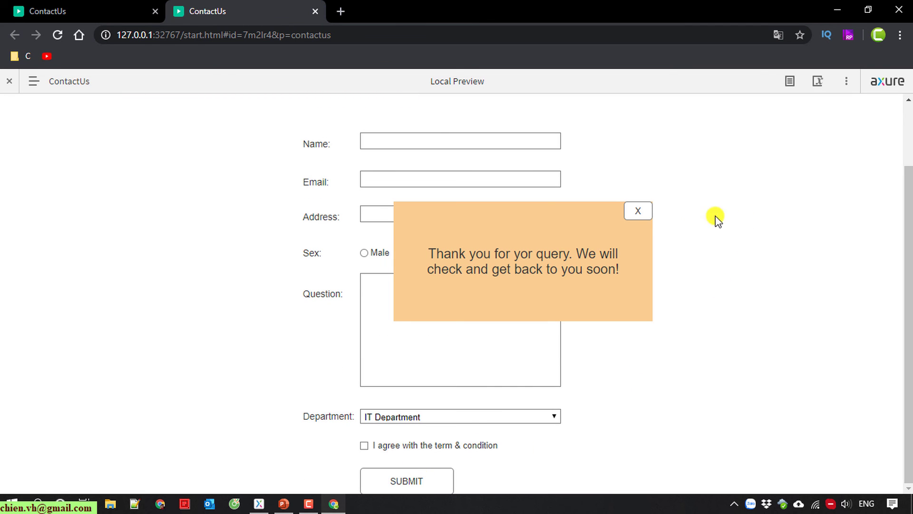
{"action": "left_click", "coordinate": [639, 212]}
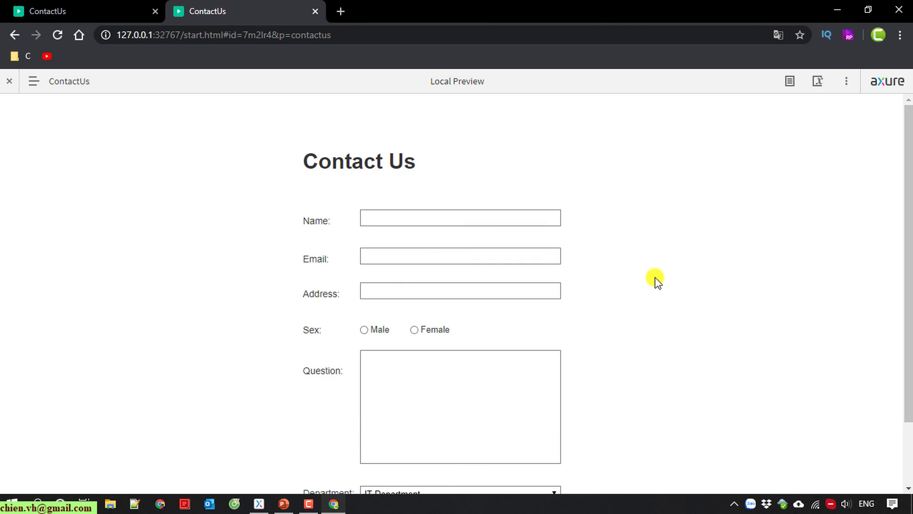
Repeat the submit-and-dismiss test in the preview, and close the browser.
{"action": "scroll", "coordinate": [654, 290], "scroll_direction": "down", "scroll_amount": 2}
{"action": "left_click", "coordinate": [398, 484]}
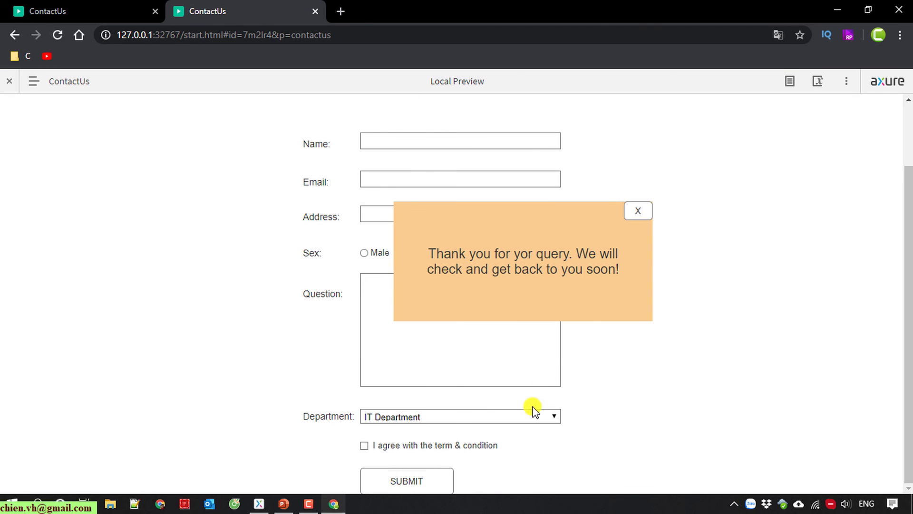
{"action": "left_click", "coordinate": [642, 212]}
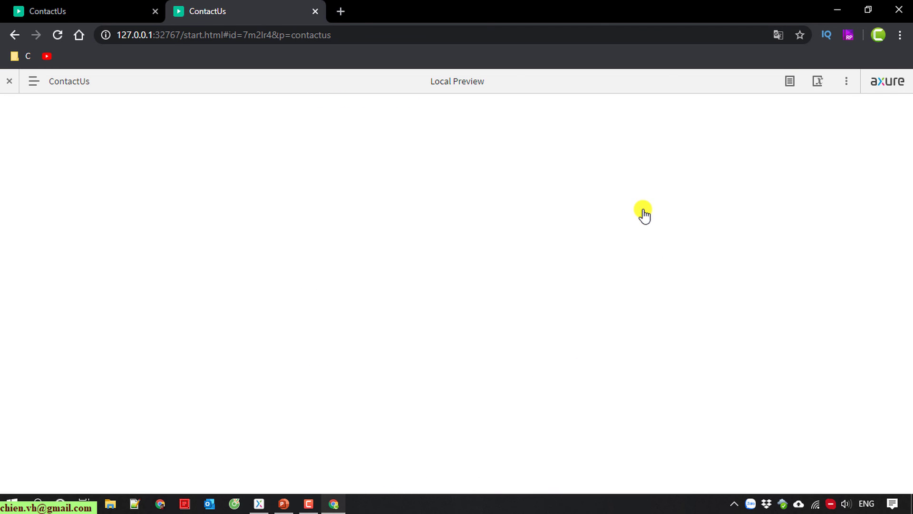
{"action": "scroll", "coordinate": [784, 285], "scroll_direction": "down", "scroll_amount": 2}
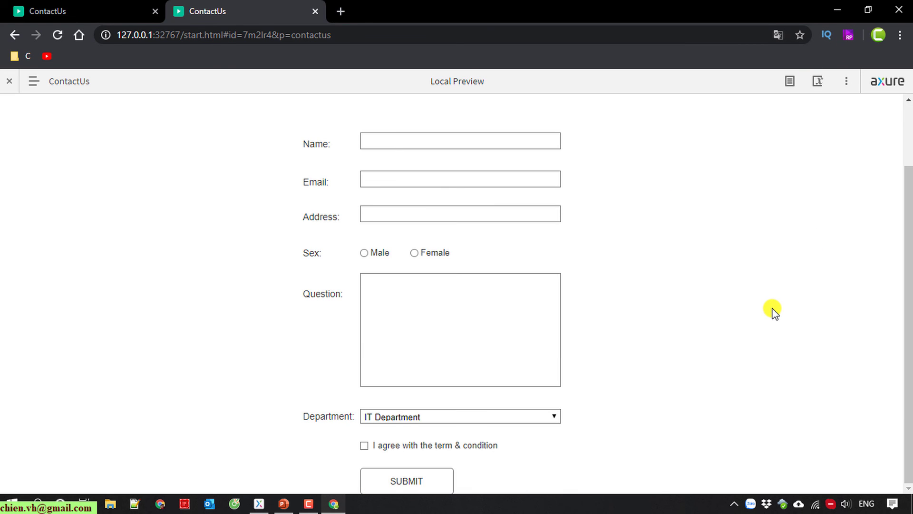
{"action": "left_click", "coordinate": [899, 11]}
Leave the Thank you panel's state editing and look over the Contact Us form from its heading to the SUBMIT button.
{"action": "left_click", "coordinate": [705, 135]}
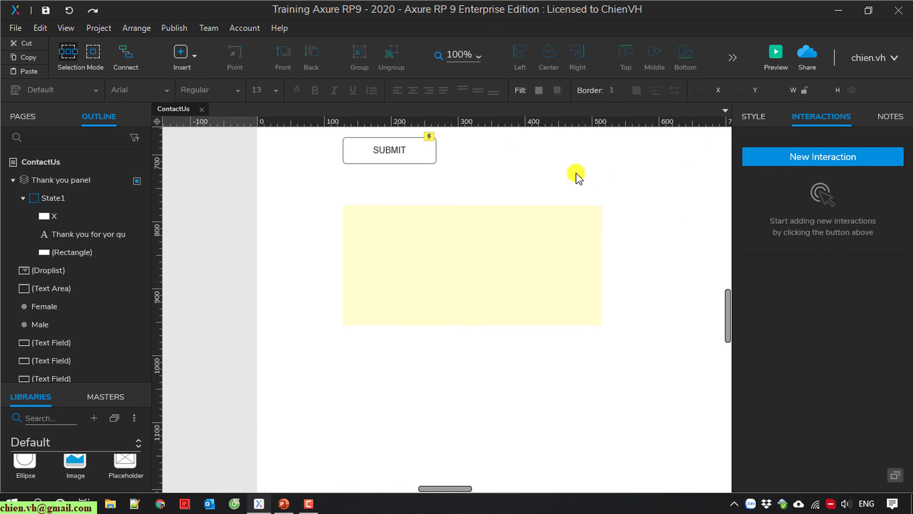
{"action": "scroll", "coordinate": [623, 330], "scroll_direction": "up", "scroll_amount": 10}
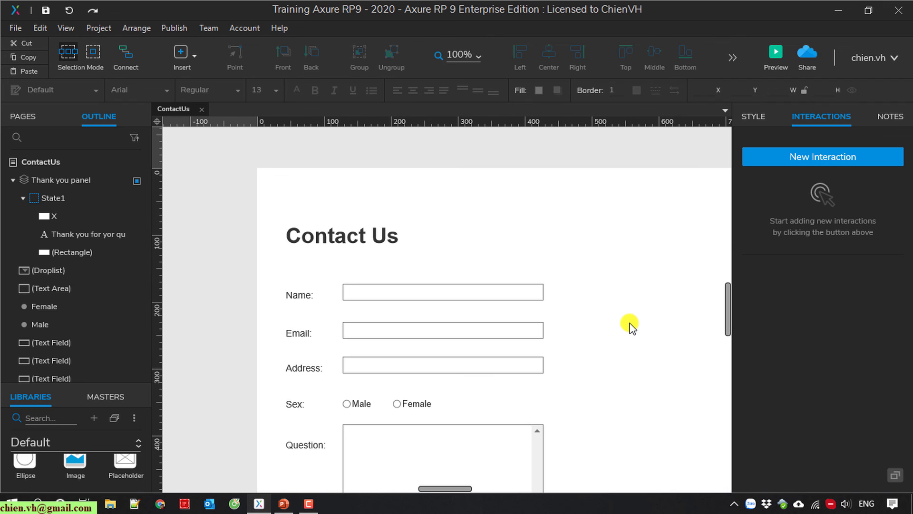
{"action": "scroll", "coordinate": [624, 326], "scroll_direction": "down", "scroll_amount": 3}
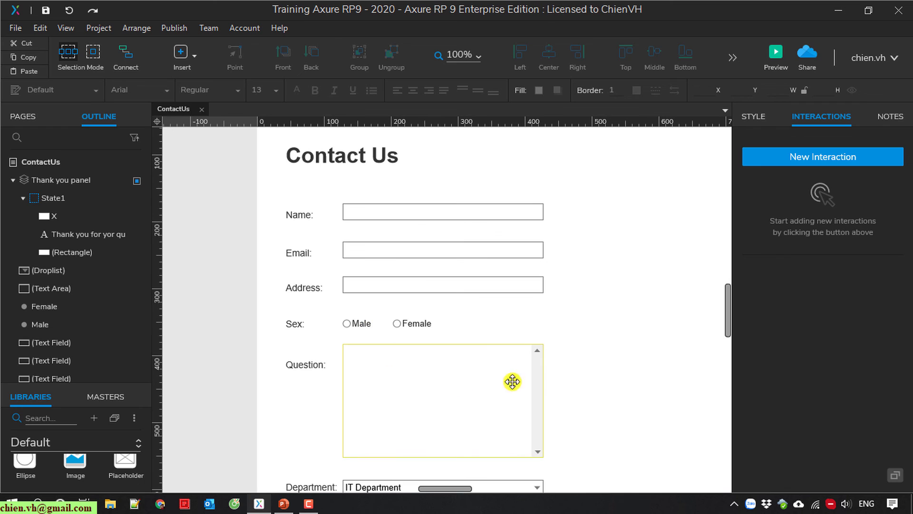
{"action": "scroll", "coordinate": [494, 378], "scroll_direction": "down", "scroll_amount": 3}
{"action": "scroll", "coordinate": [495, 378], "scroll_direction": "down", "scroll_amount": 3}
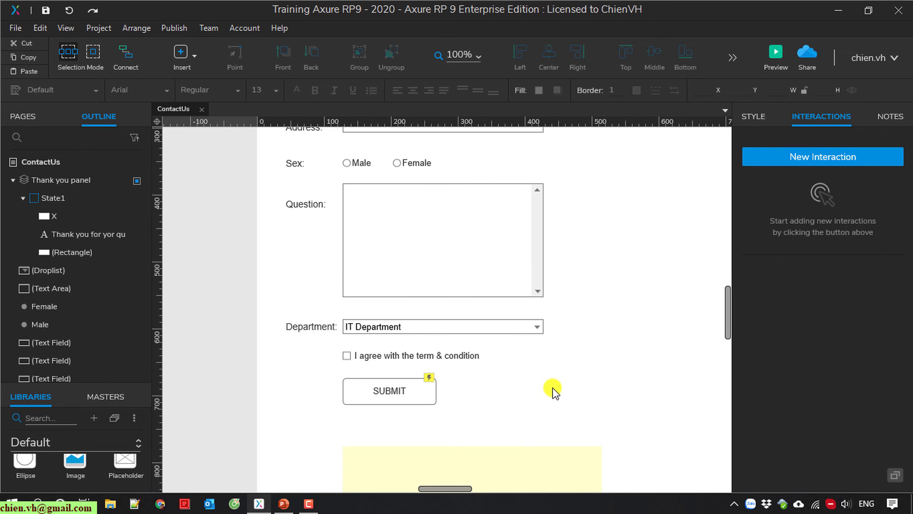